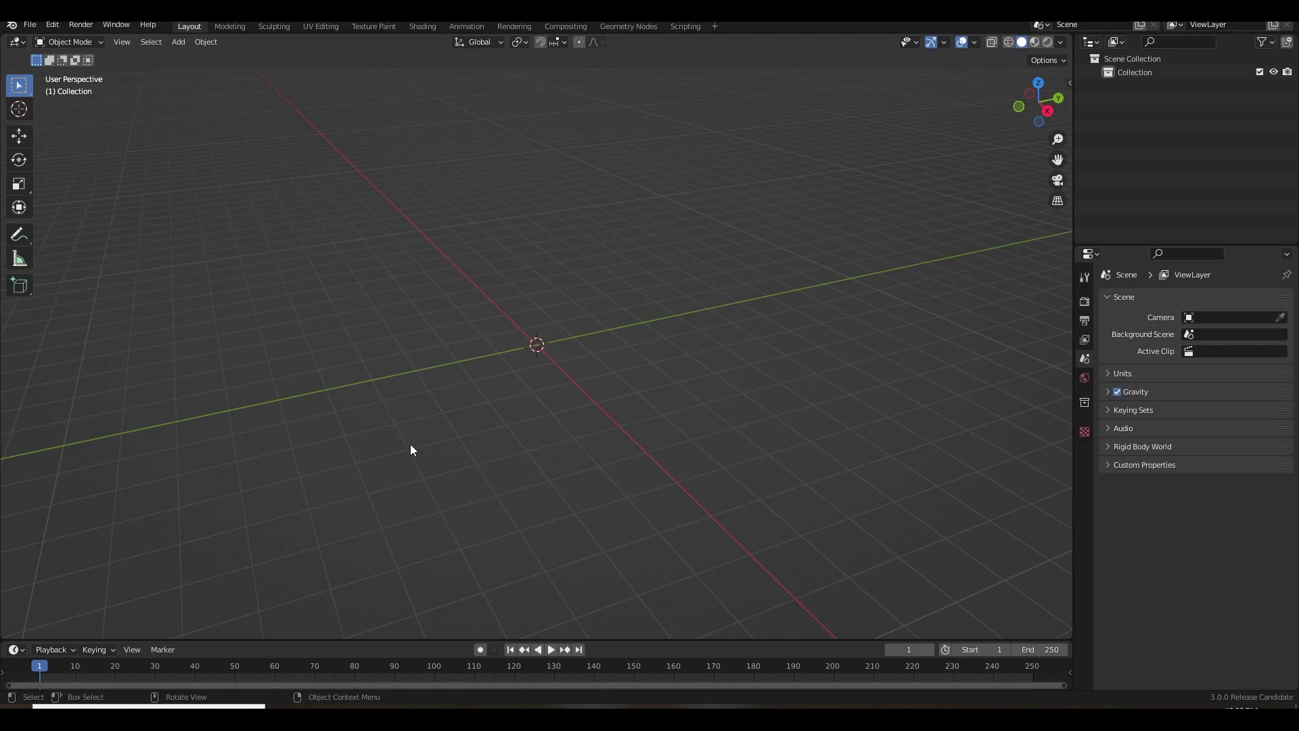
- Add an ico sphere mesh with 1 subdivision and enlarge its radius
key("shift+a")
mouse_move(502, 290)
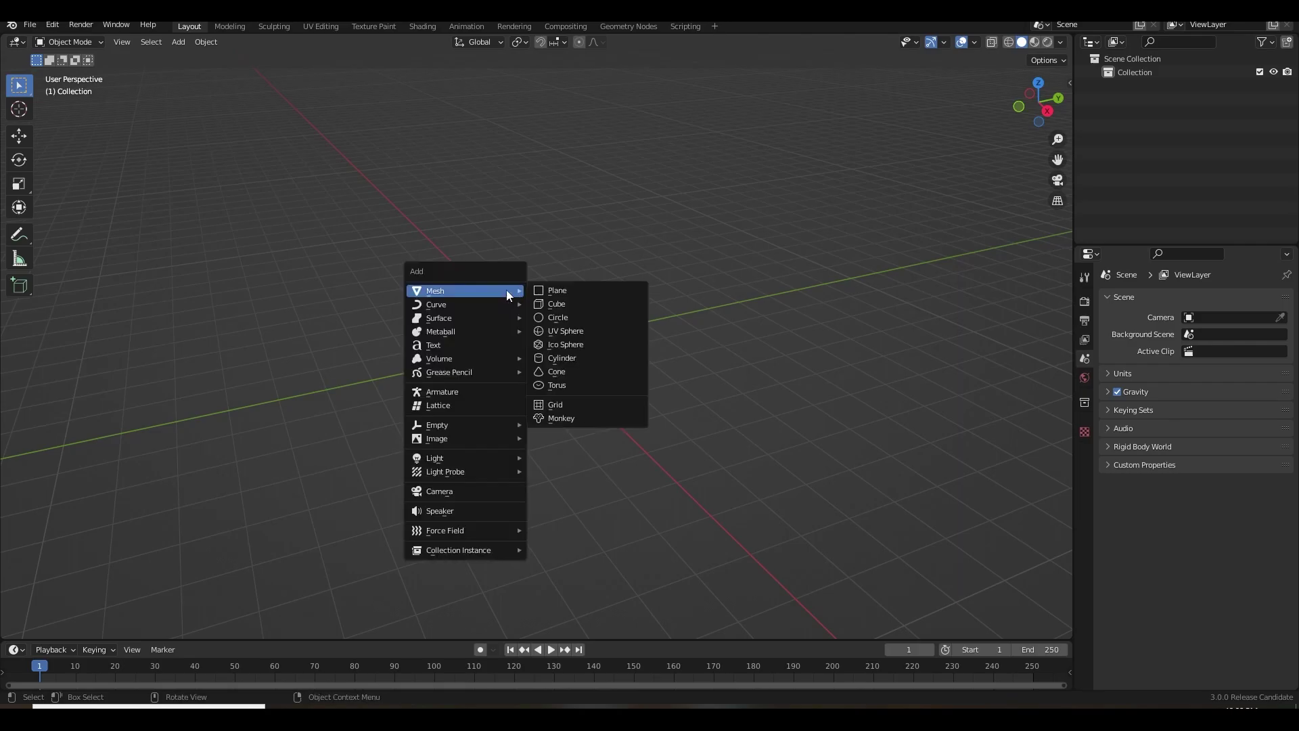
left_click(566, 345)
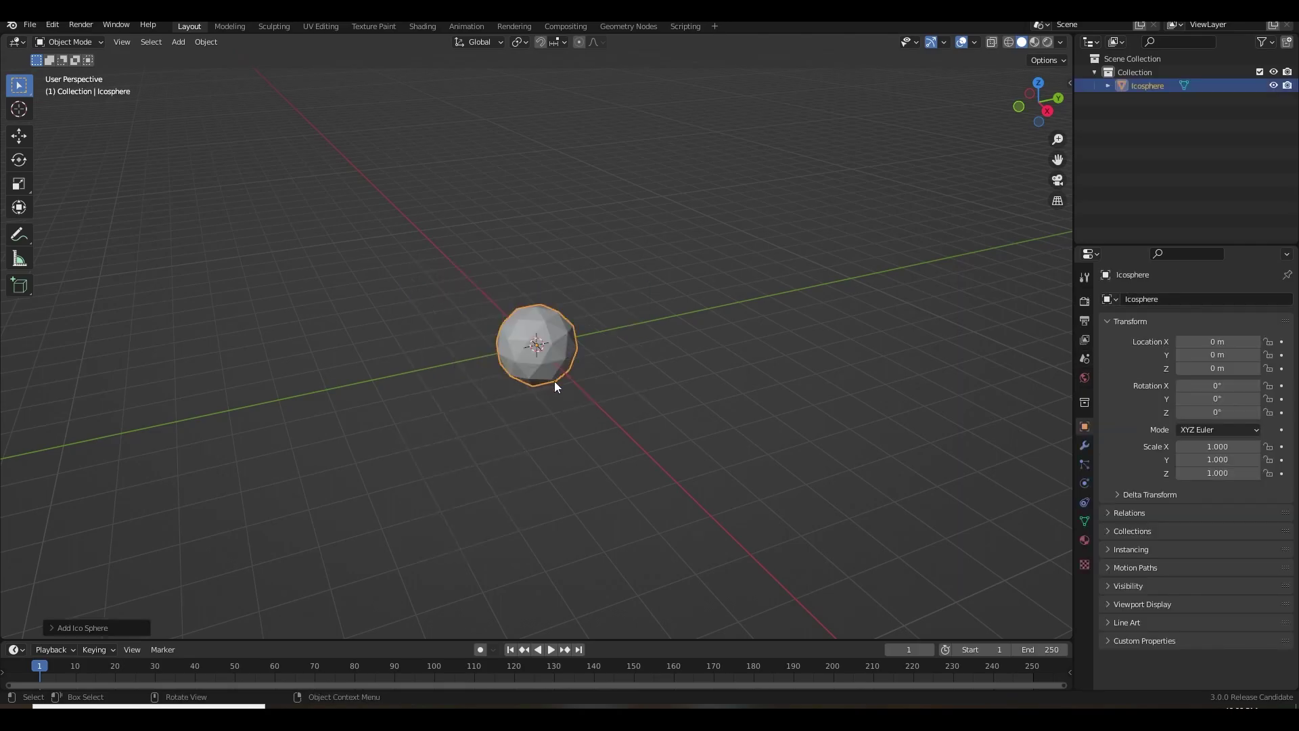
left_click(67, 628)
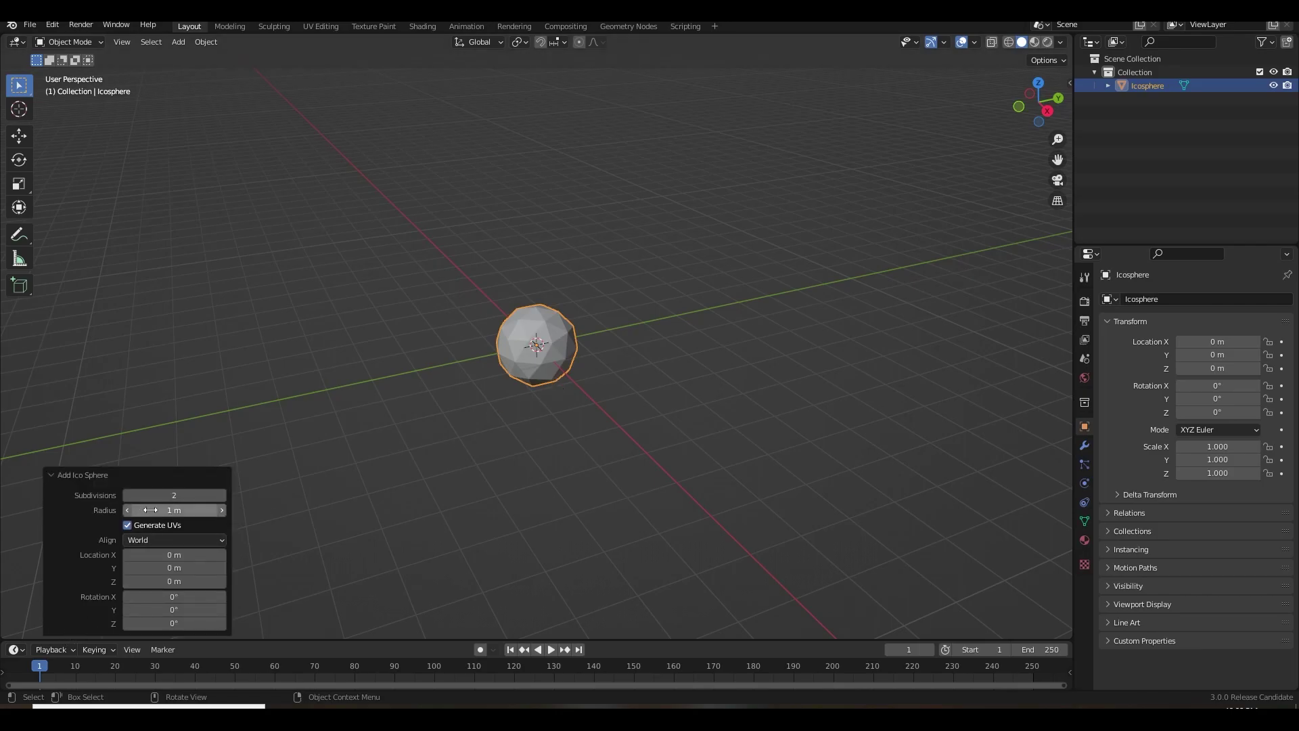
left_click(126, 495)
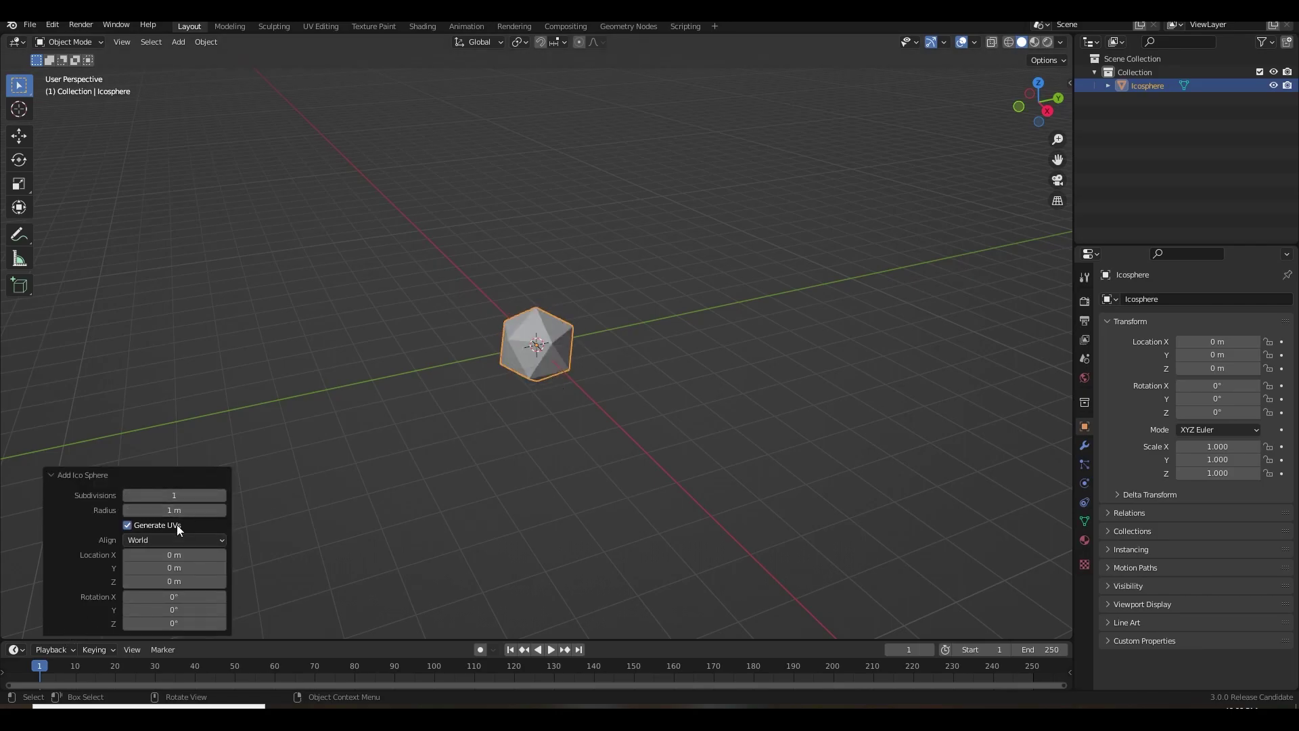
left_click_drag(181, 510, 216, 509)
left_click(159, 510)
key("Return")
left_click(441, 509)
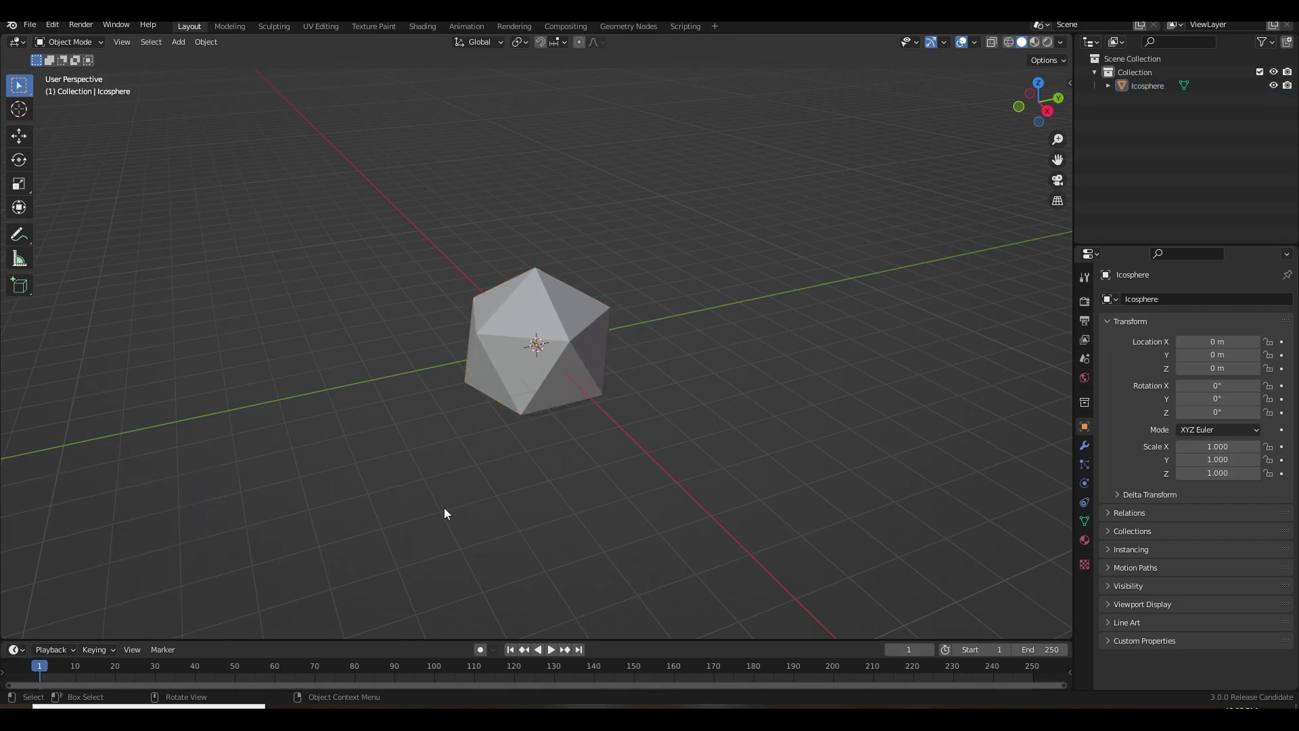
- In Edit Mode, pull the ico sphere's lowest vertex down along Z by about 2 m from the front view
scroll(534, 468, "up", 1)
middle_click_drag(462, 500, 542, 470)
key("Tab")
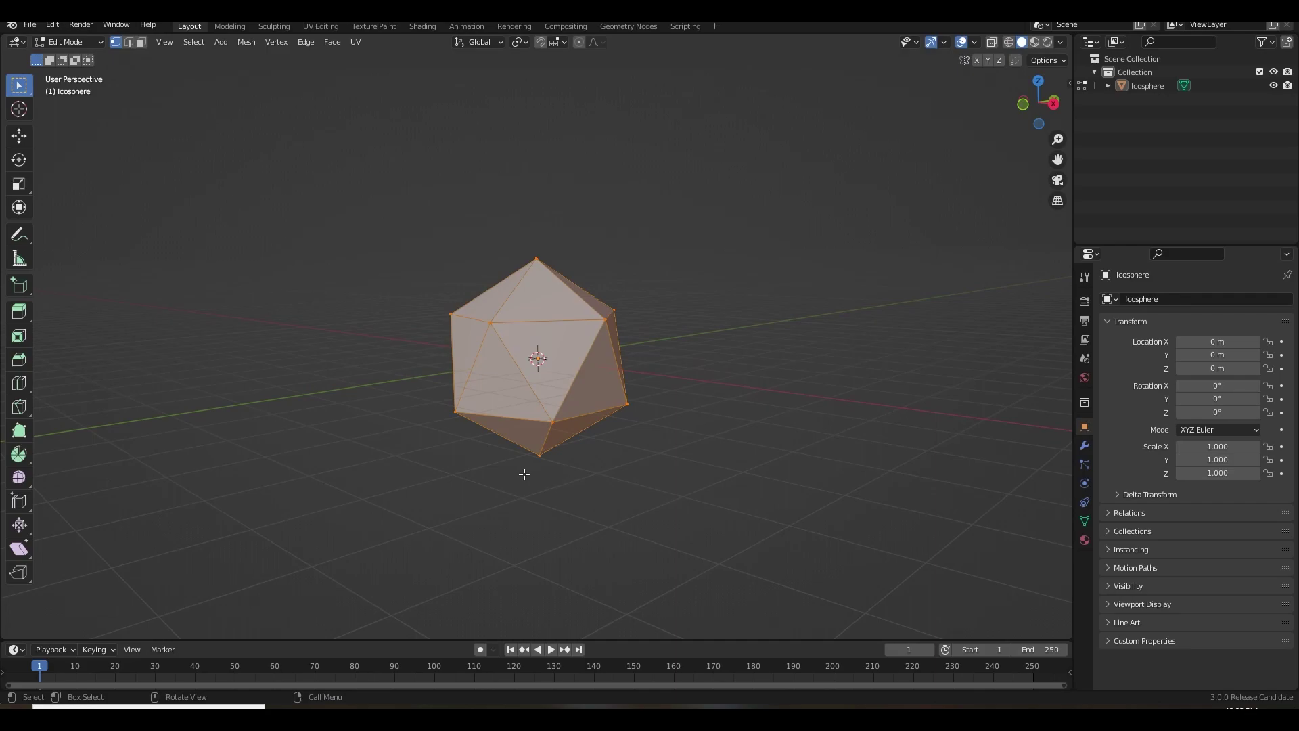
key("KP_1")
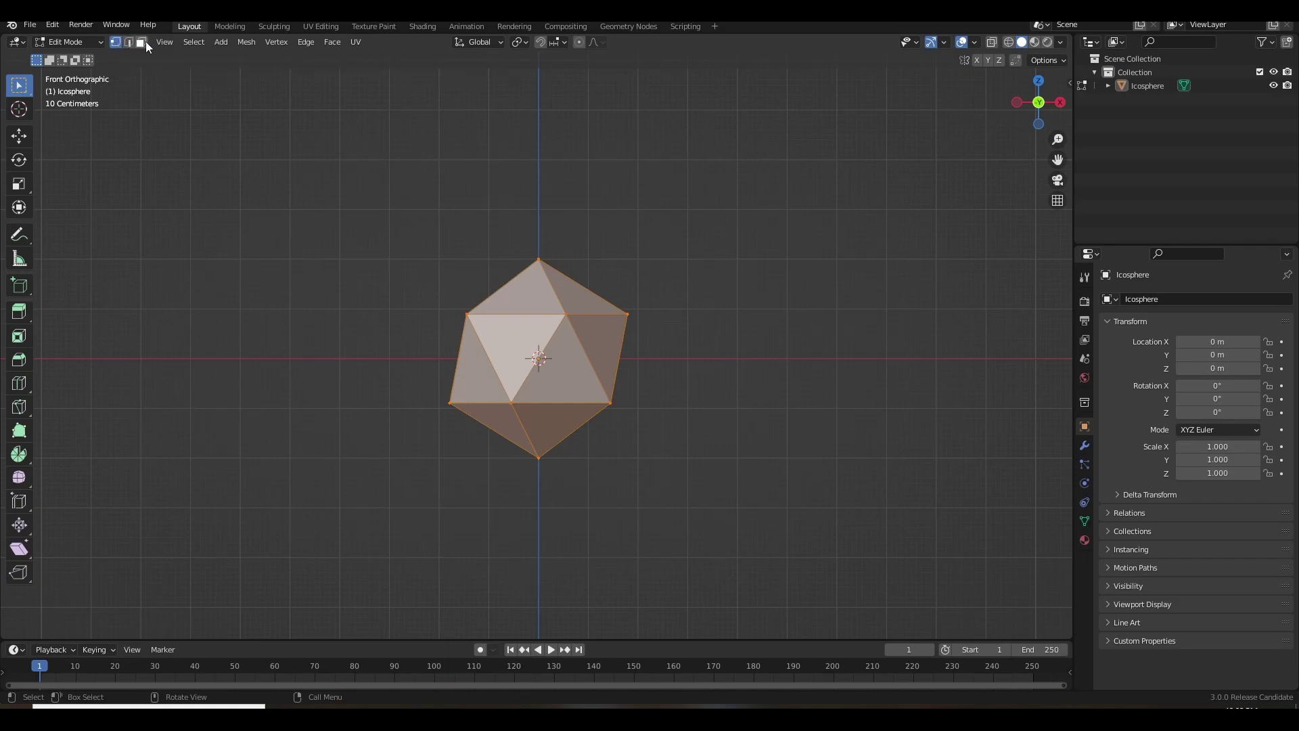
left_click(142, 108)
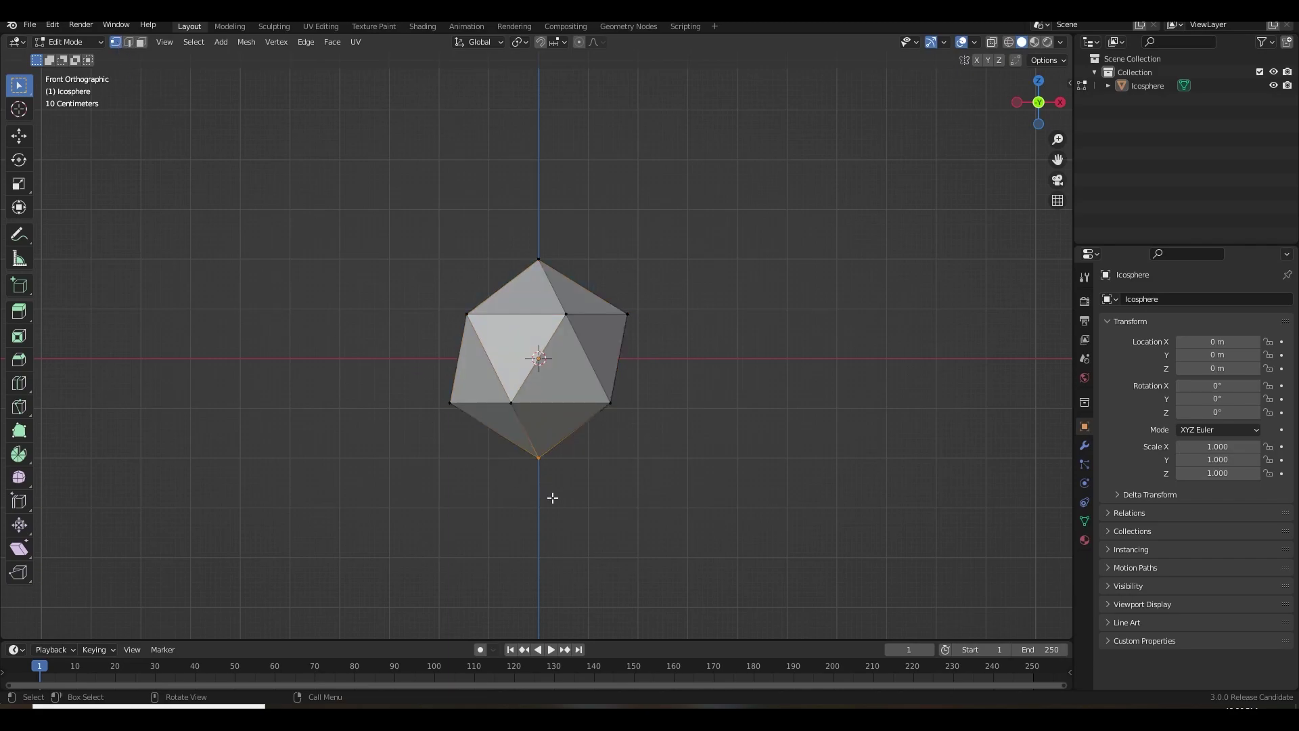
left_click(541, 458)
key("g")
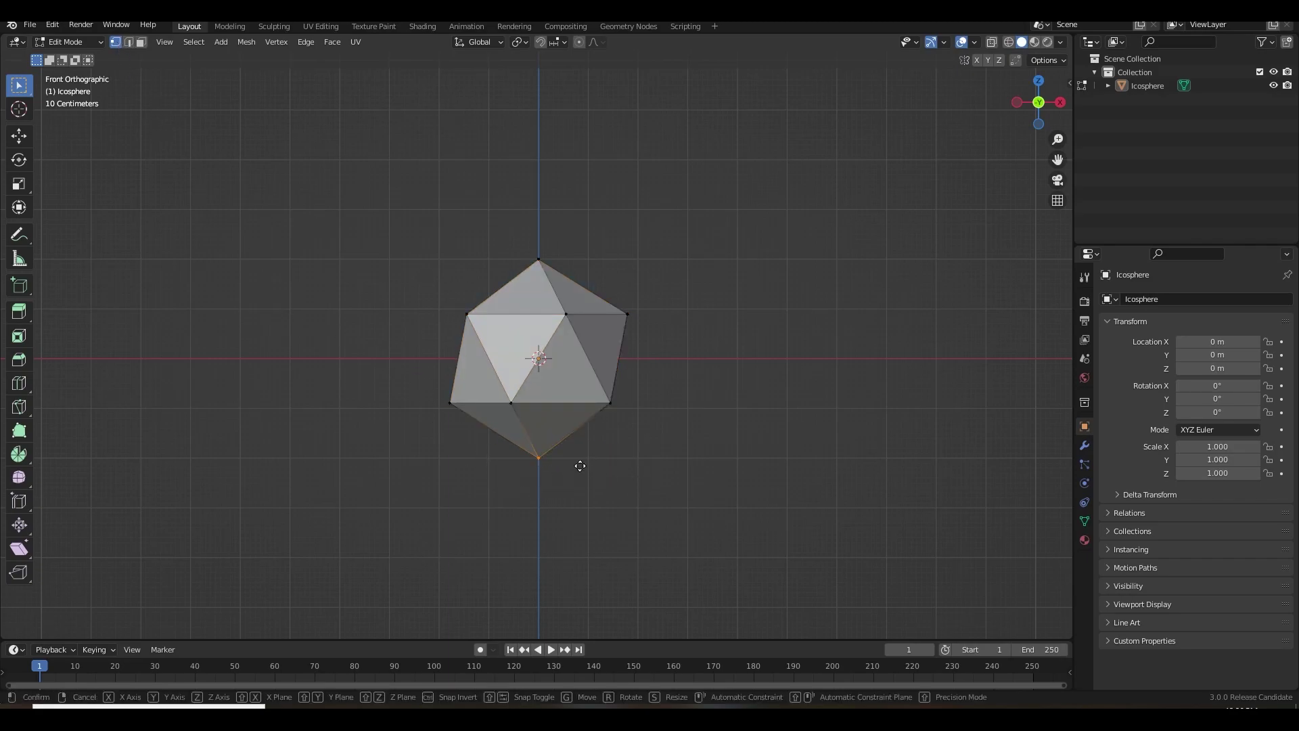
key("z")
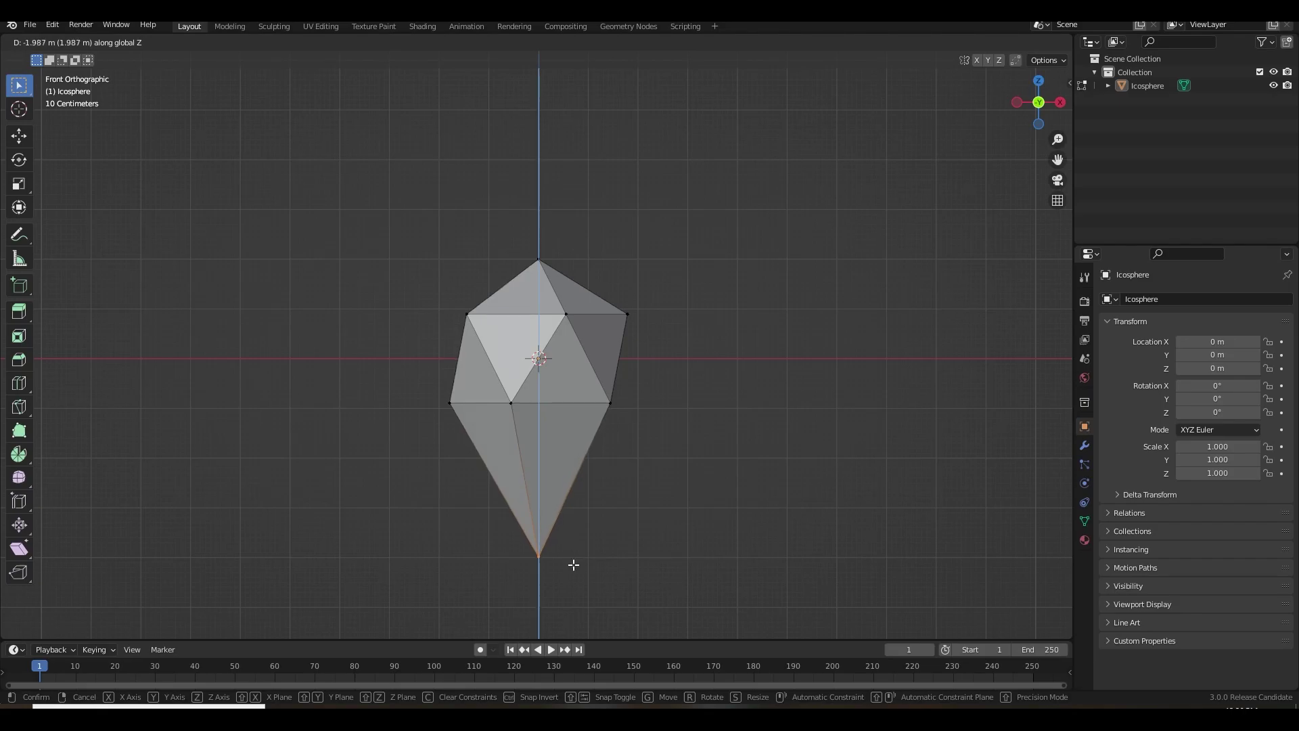
left_click(574, 565)
- Raise the topmost vertex along Z to stretch the upper half into a point, and clear the selection
left_click(538, 259)
middle_click_drag(571, 261, 574, 310, "shift")
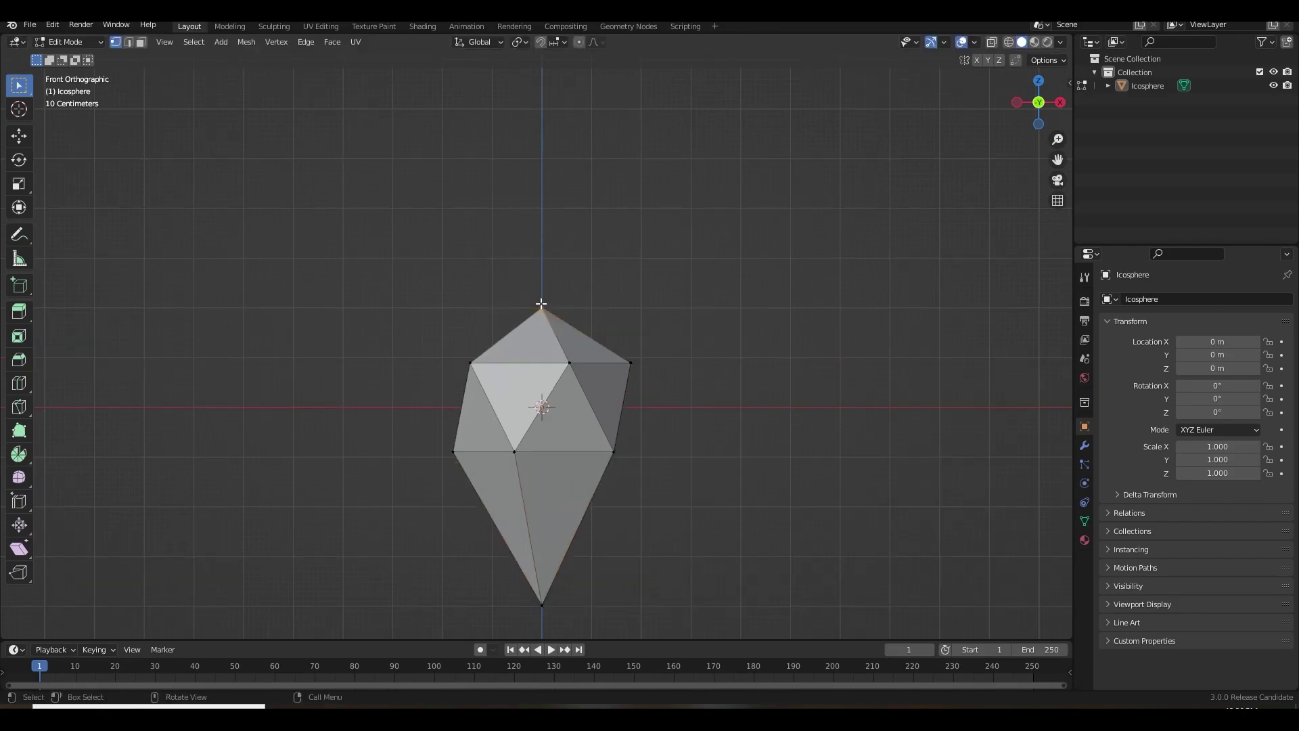
key("g")
key("z")
left_click(541, 205)
key("alt+a")
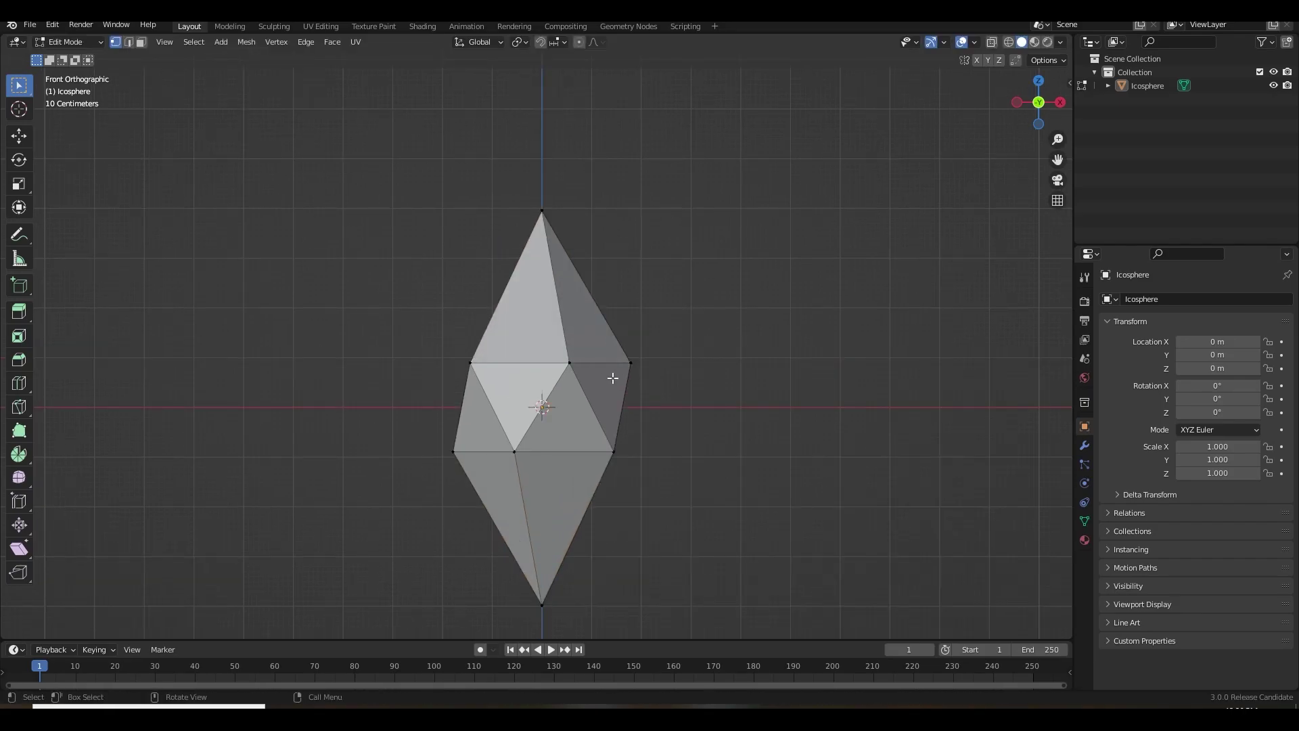
- Select the upper ring of edges around the middle and lower it along Z by about 0.57 m
key("2")
middle_click_drag(588, 371, 507, 387)
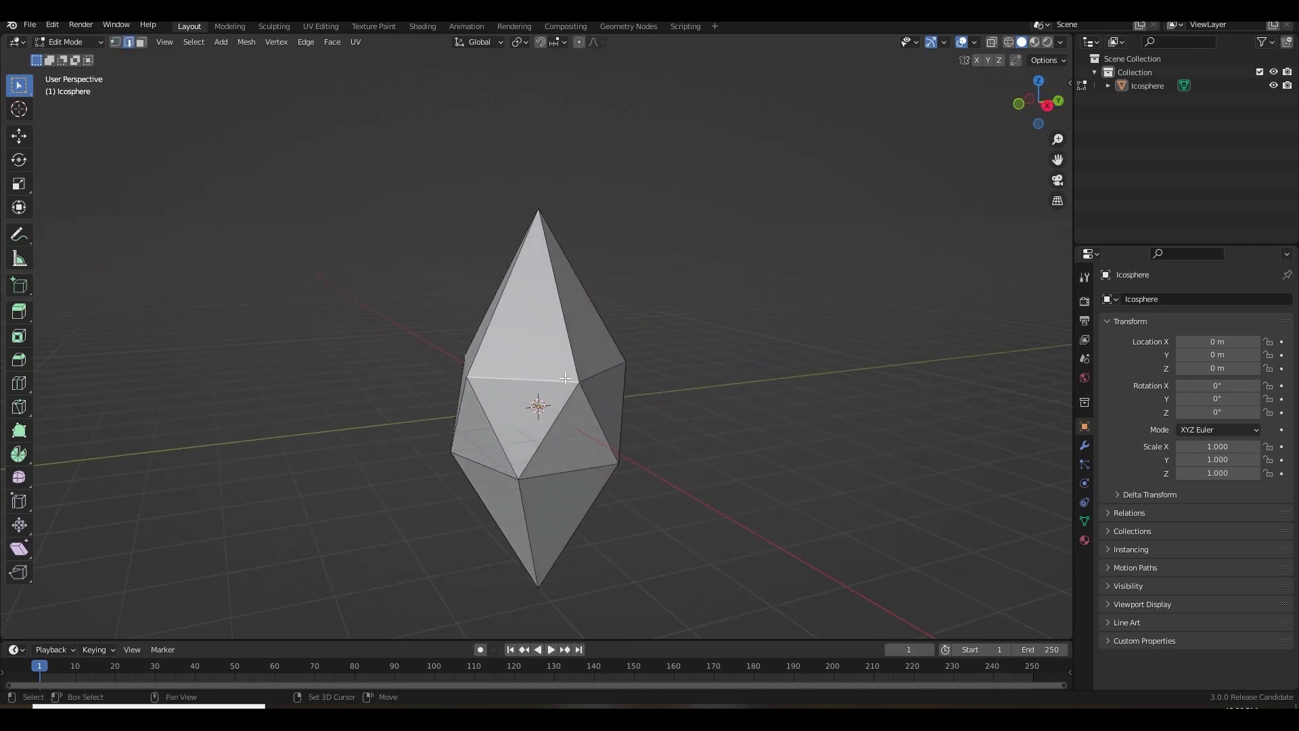
middle_click_drag(620, 367, 654, 382)
key("KP_1")
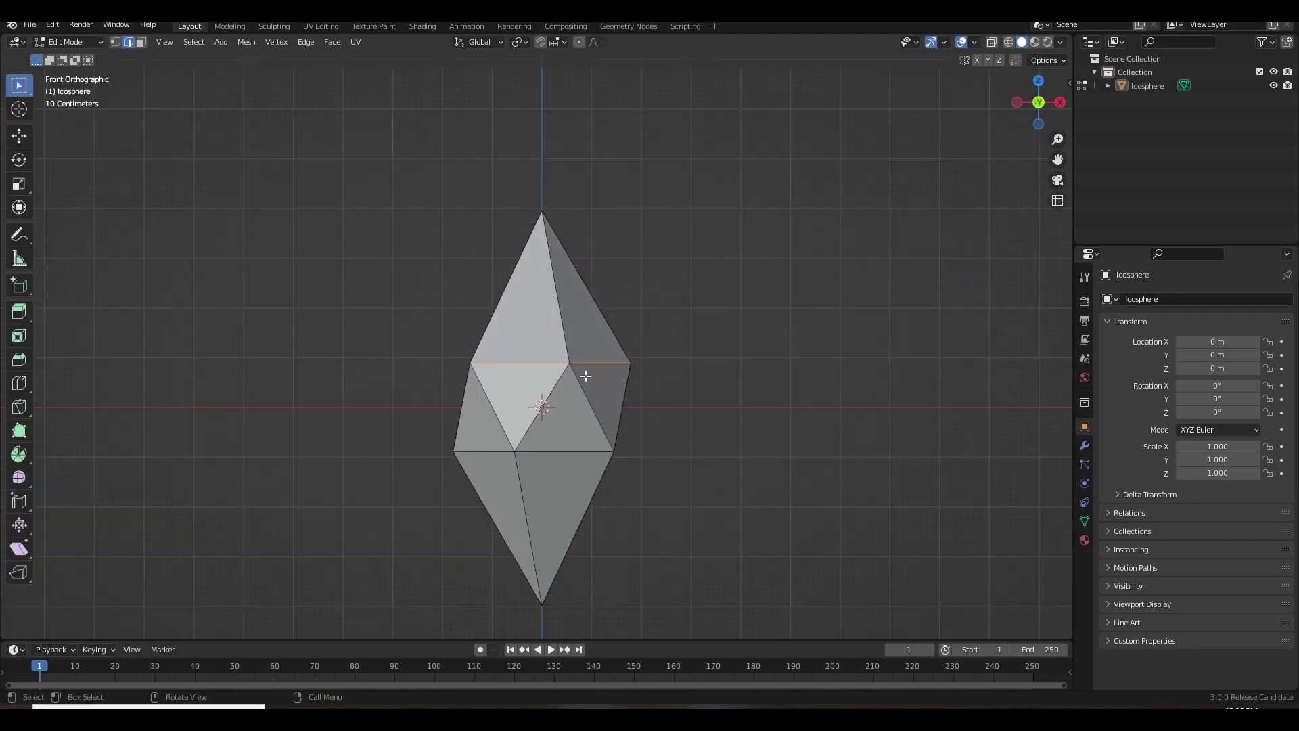
key("g")
key("z")
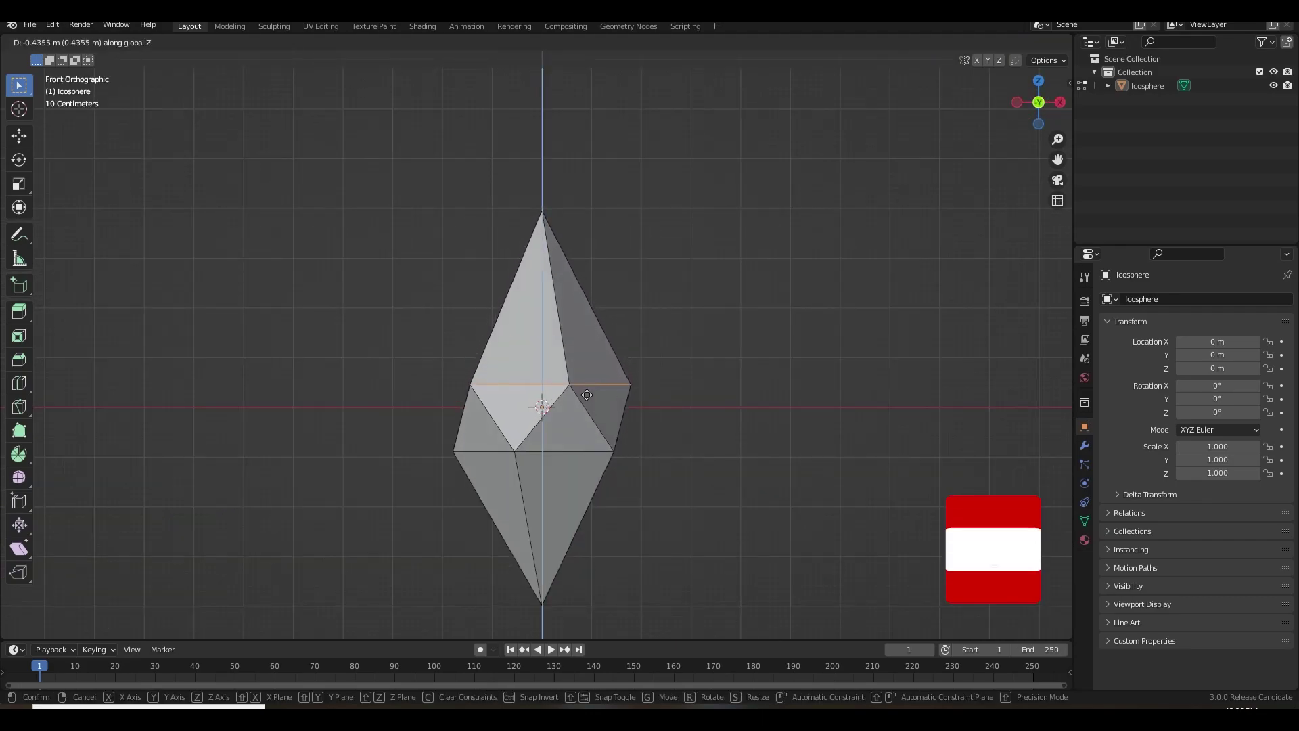
left_click(586, 400)
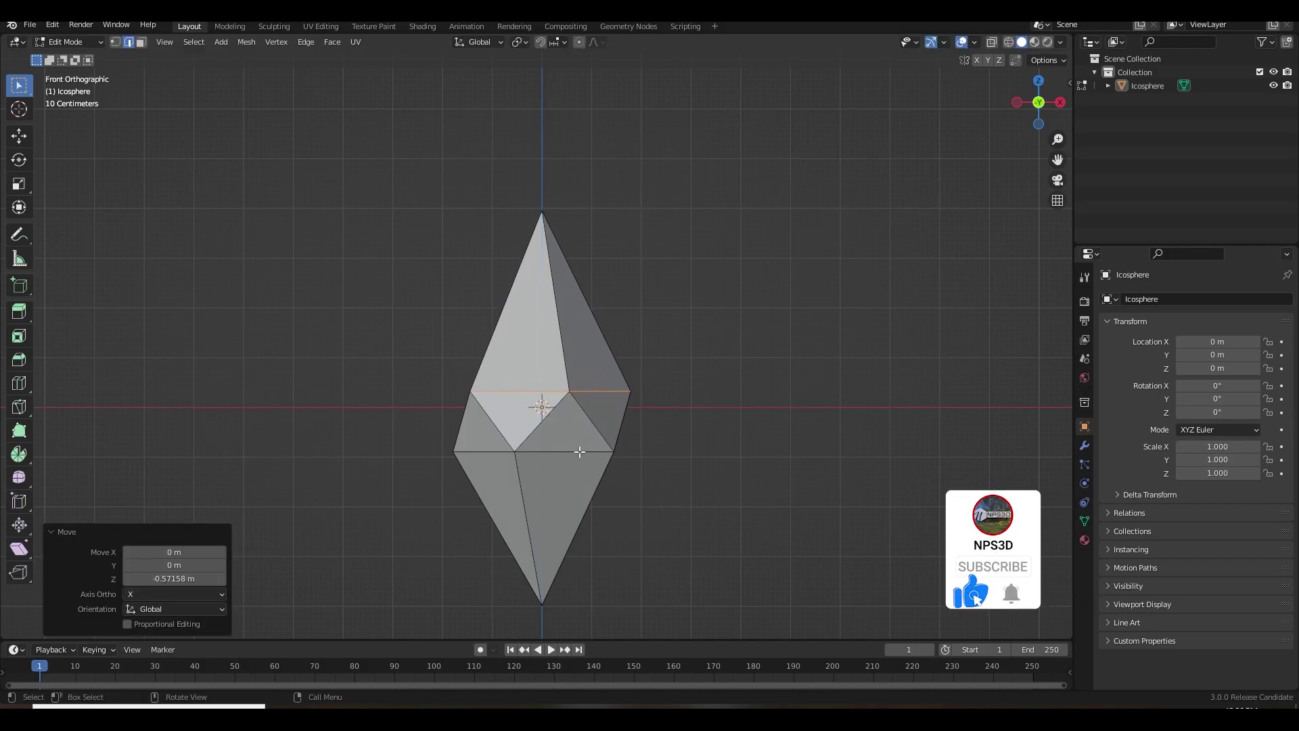
- Select the lower ring of edges around the middle, raise it slightly along Z, and return to Object Mode
left_click(579, 451)
left_click(483, 452, "shift")
left_click(503, 462, "shift")
middle_click_drag(481, 452, 438, 464)
left_click(539, 452, "shift")
key("KP_1")
key("g")
key("z")
left_click(539, 439)
key("Tab")
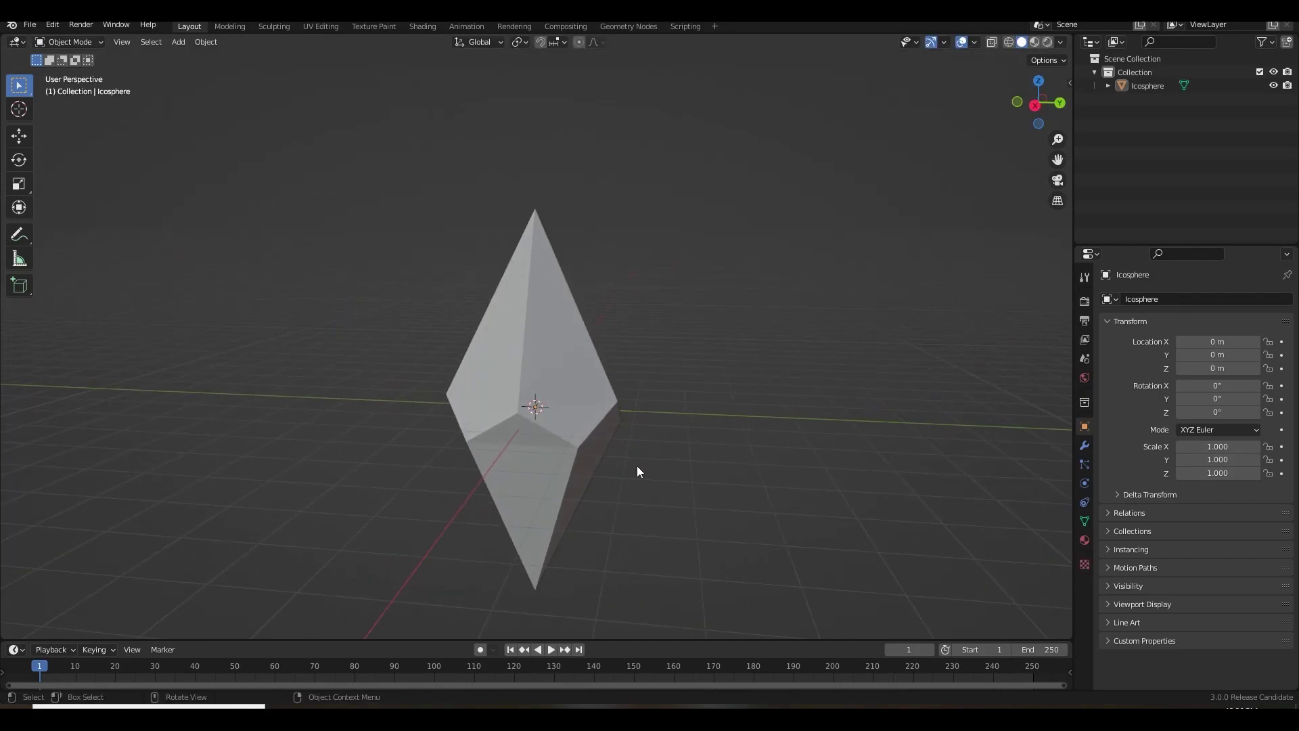
- Add a Bevel modifier to the crystal and set its amount to 0.03 m
middle_click_drag(638, 469, 525, 452)
left_click(535, 452)
middle_click_drag(606, 475, 700, 472)
middle_click_drag(685, 411, 692, 413)
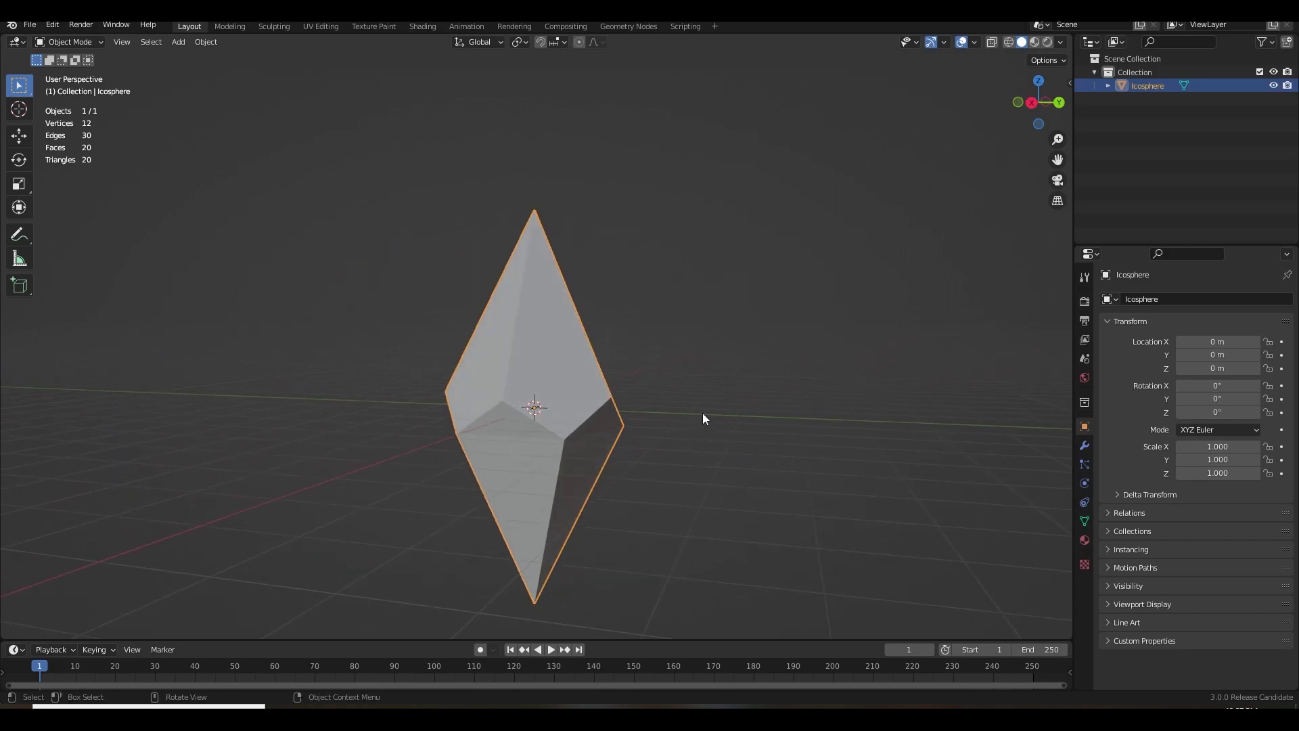
left_click(1084, 446)
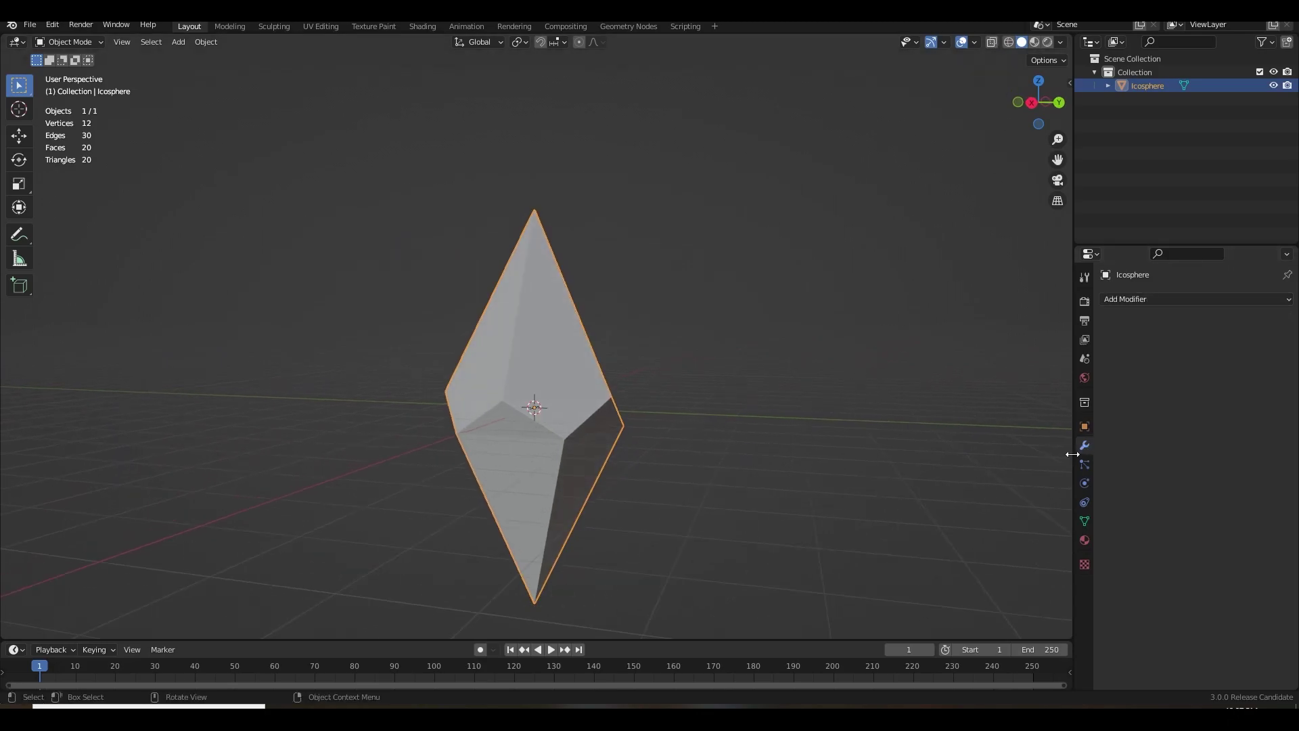
left_click(1144, 299)
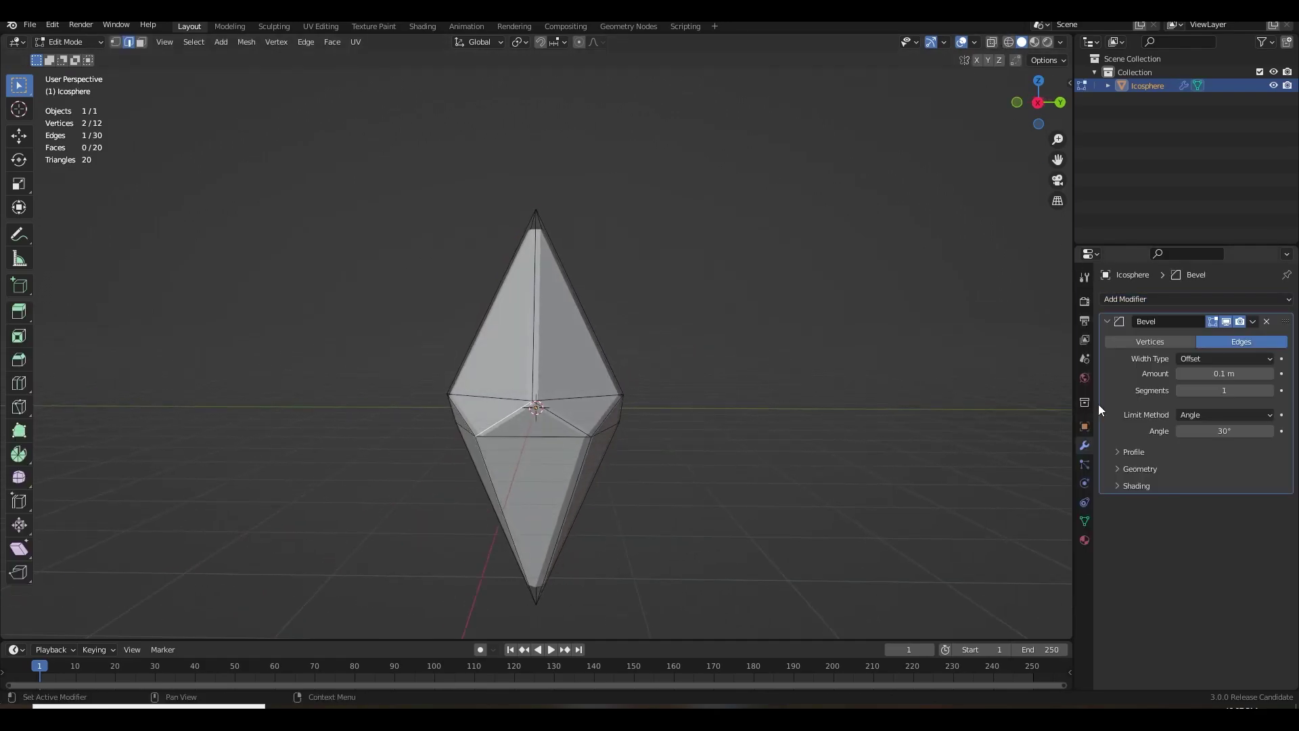
left_click_drag(1218, 374, 1204, 374)
scroll(647, 403, "up", 6)
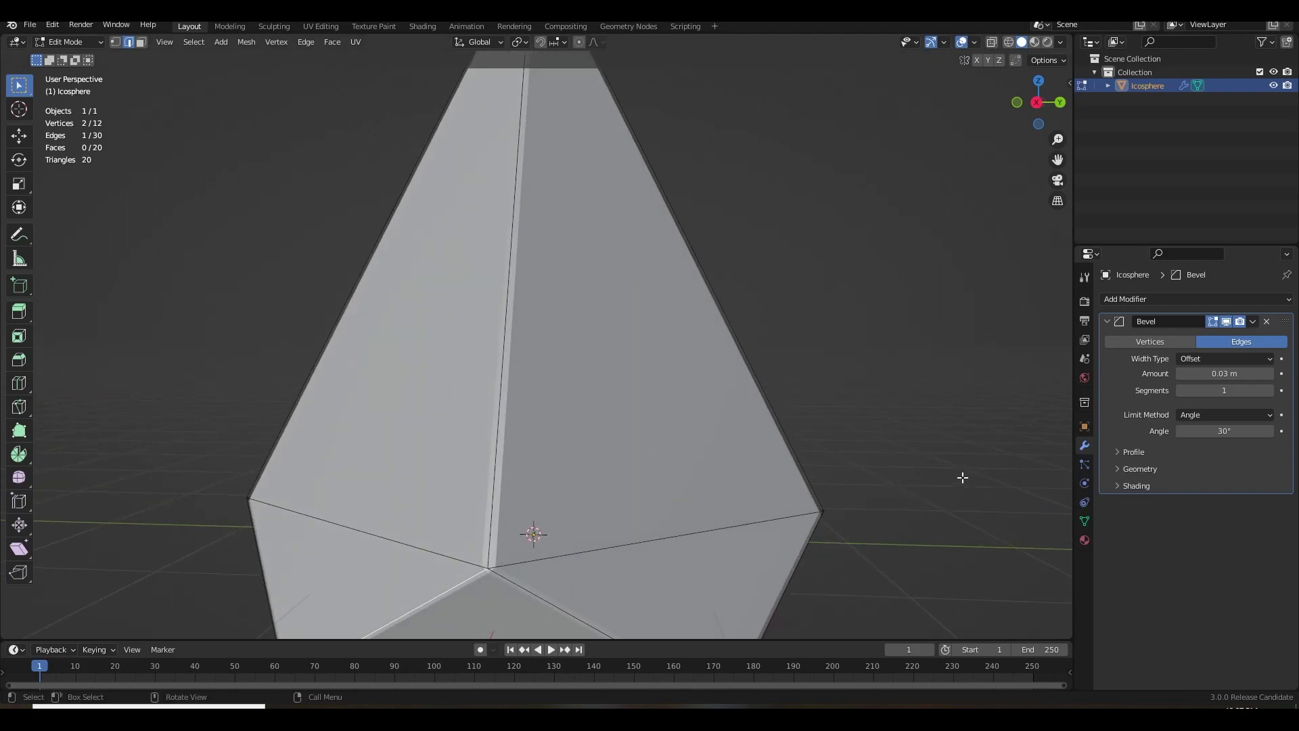
- Set the Bevel modifier's segments to 6 and return to Object Mode
left_click(1269, 391)
left_click(1269, 391)
left_click(1269, 391)
left_click(1239, 392)
key("Return")
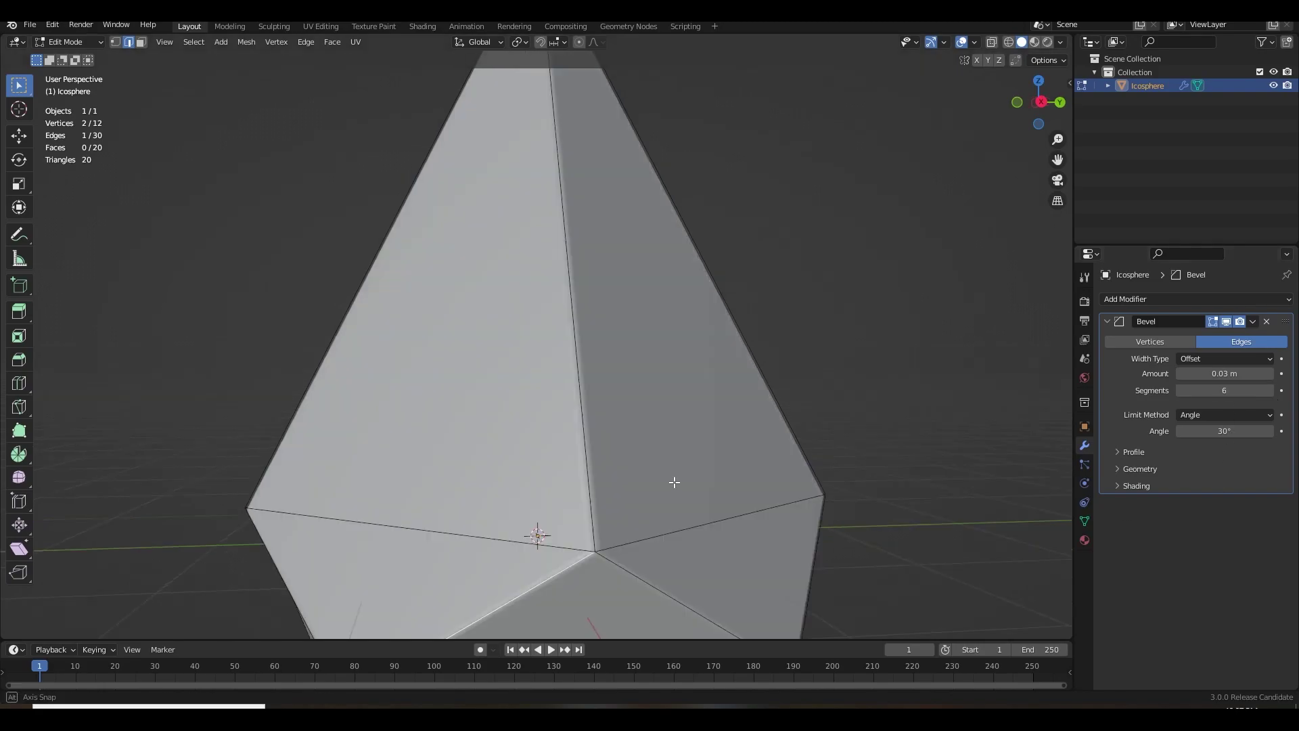
key("Tab")
- Add a Subdivision Surface modifier below the Bevel and collapse both modifiers' settings
scroll(789, 405, "down", 3)
scroll(801, 407, "up", 4)
middle_click_drag(802, 407, 771, 417)
scroll(742, 417, "down", 2)
middle_click_drag(924, 495, 936, 408, "shift")
left_click(1130, 301)
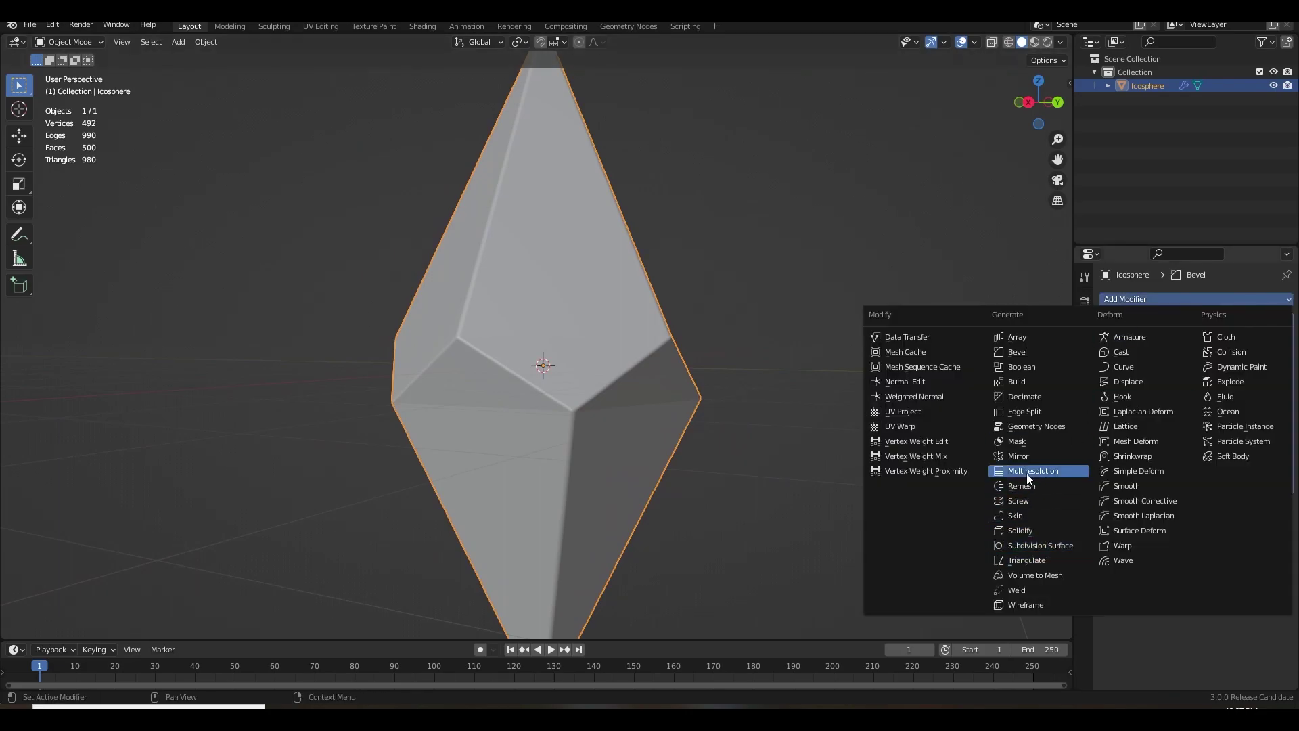
left_click(1032, 547)
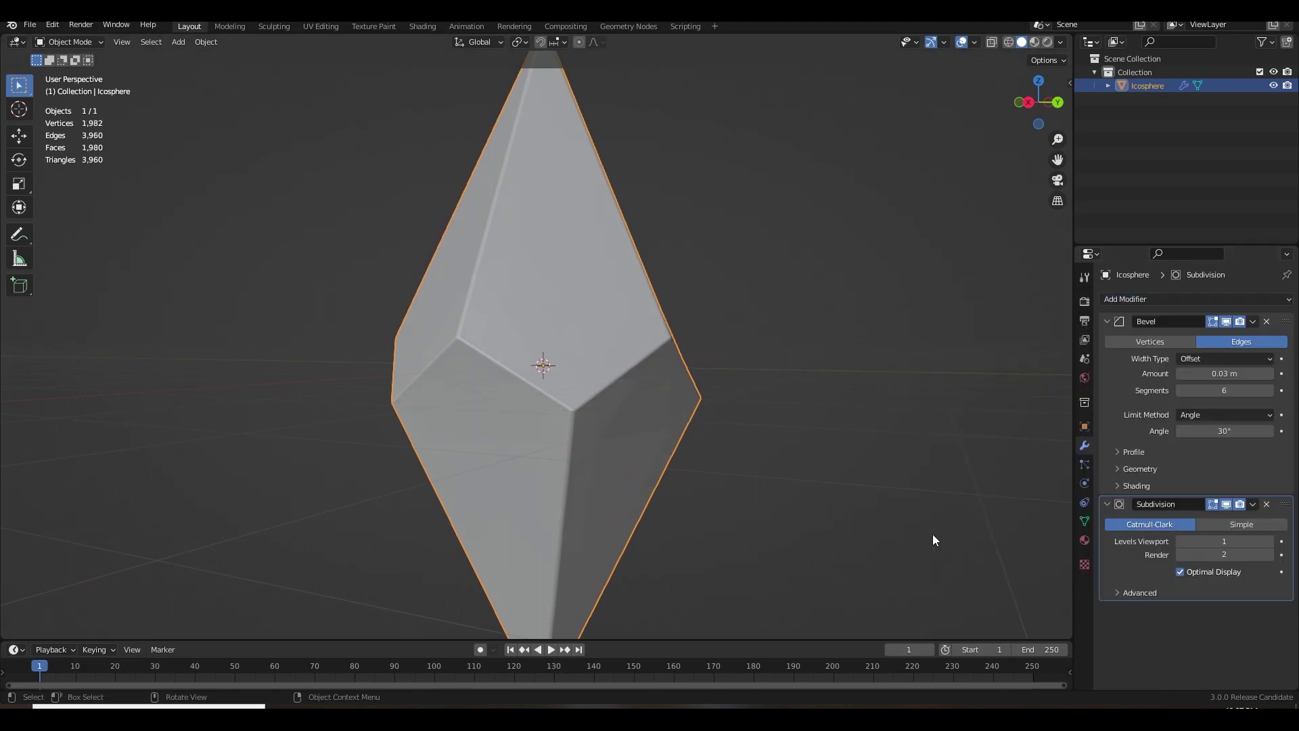
middle_click_drag(884, 529, 1180, 499)
left_click(1107, 322)
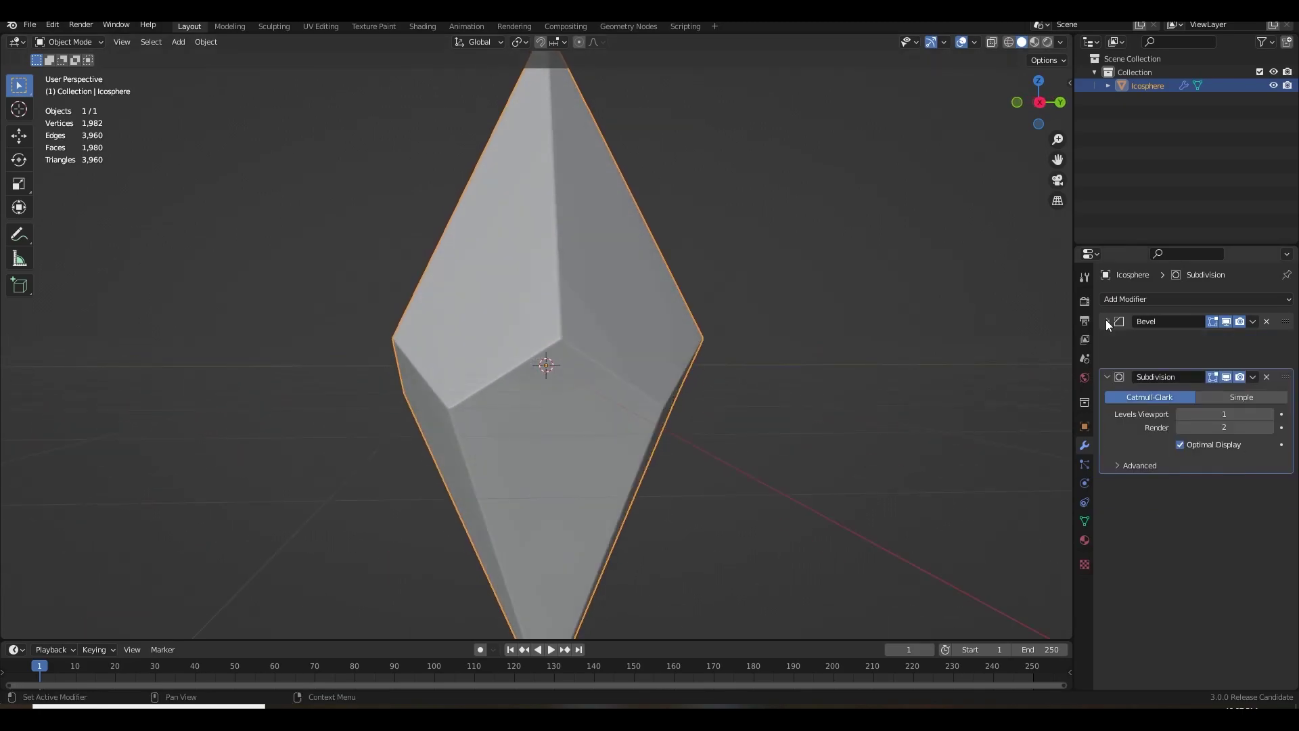
left_click(1106, 337)
- Add a Displace modifier with a new texture of type Clouds
left_click(1130, 299)
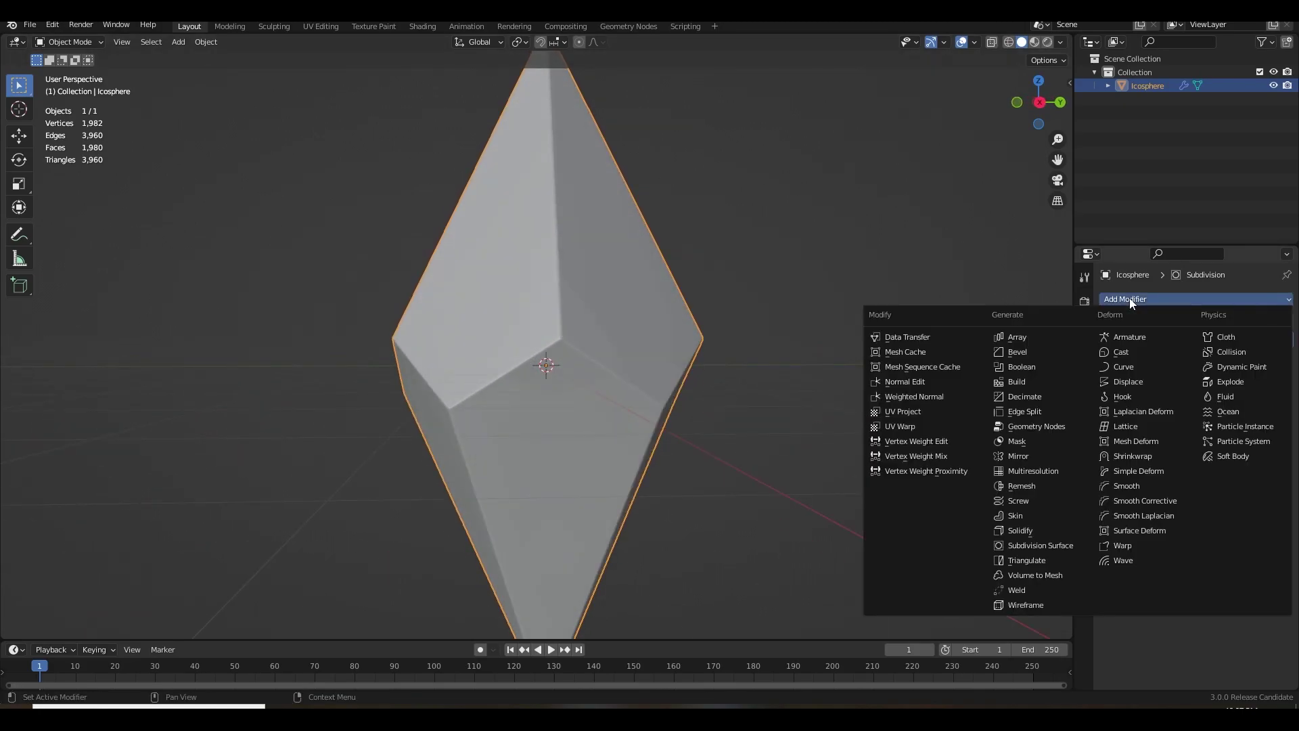
left_click(1158, 380)
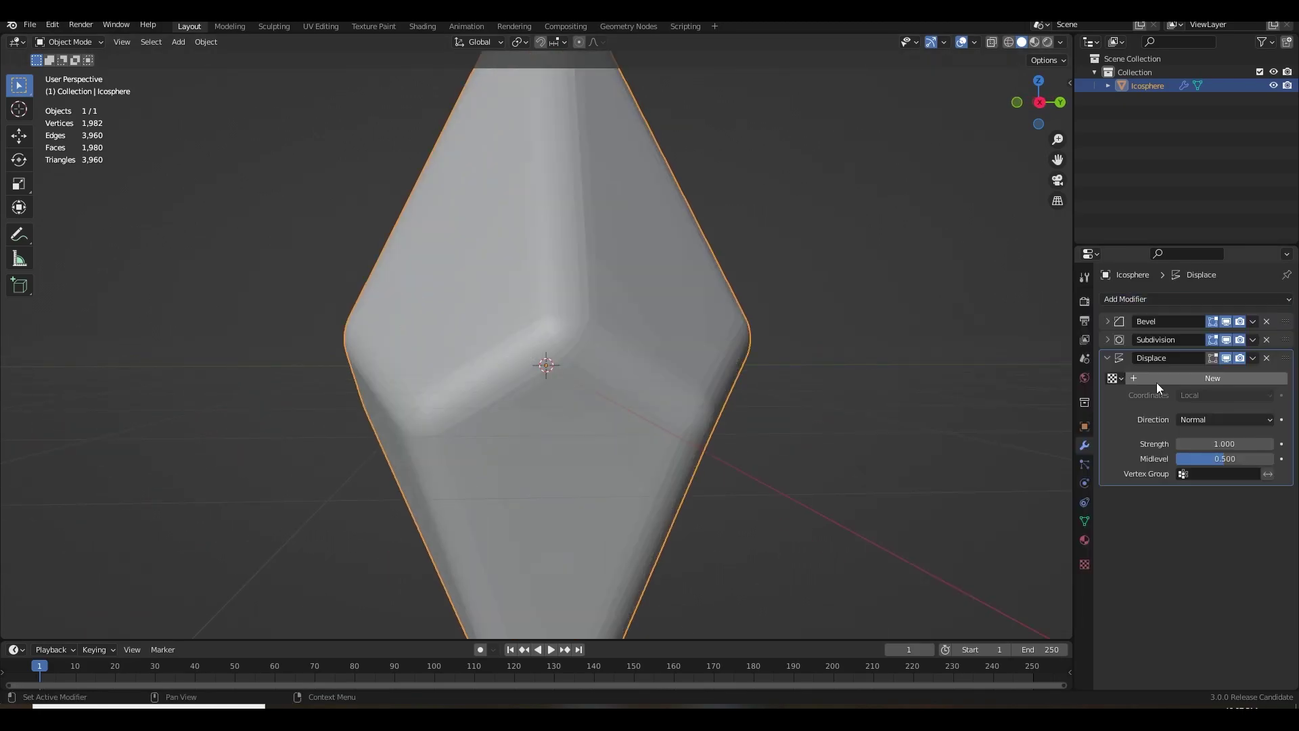
left_click(1211, 376)
left_click(1282, 378)
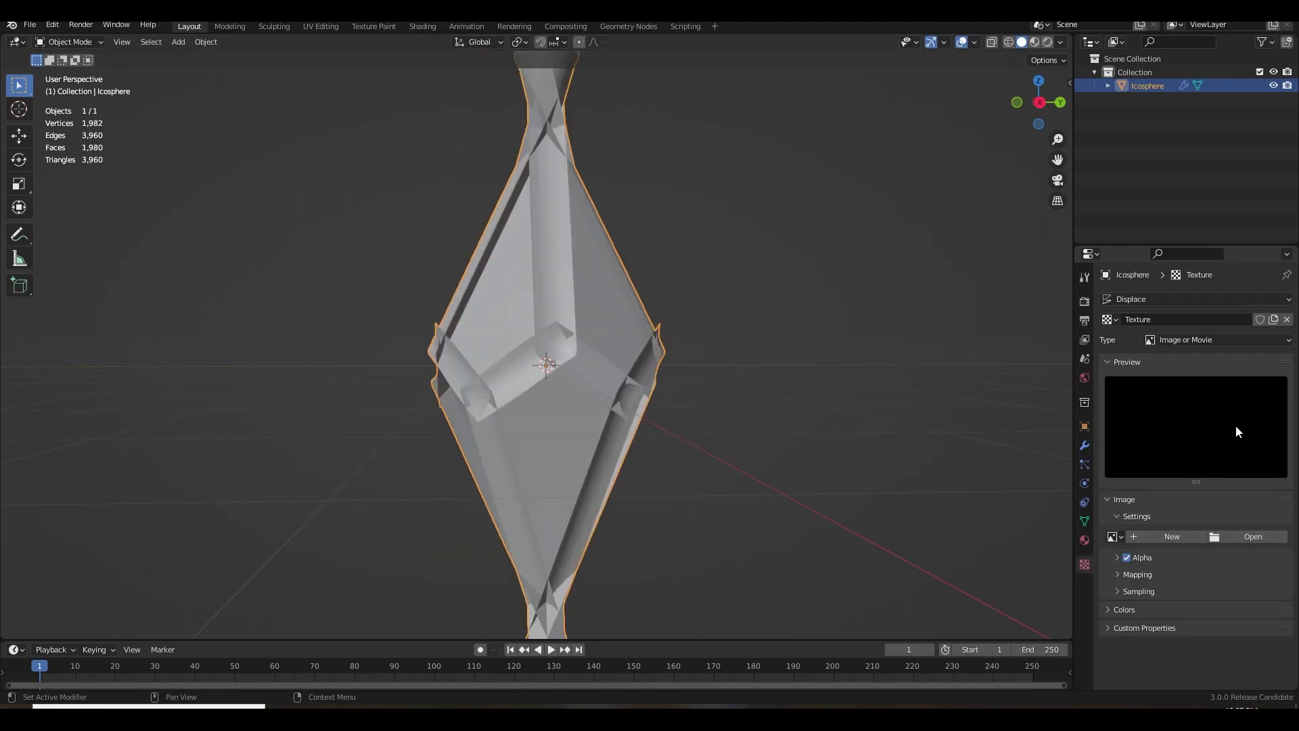
left_click(1200, 339)
left_click(1184, 388)
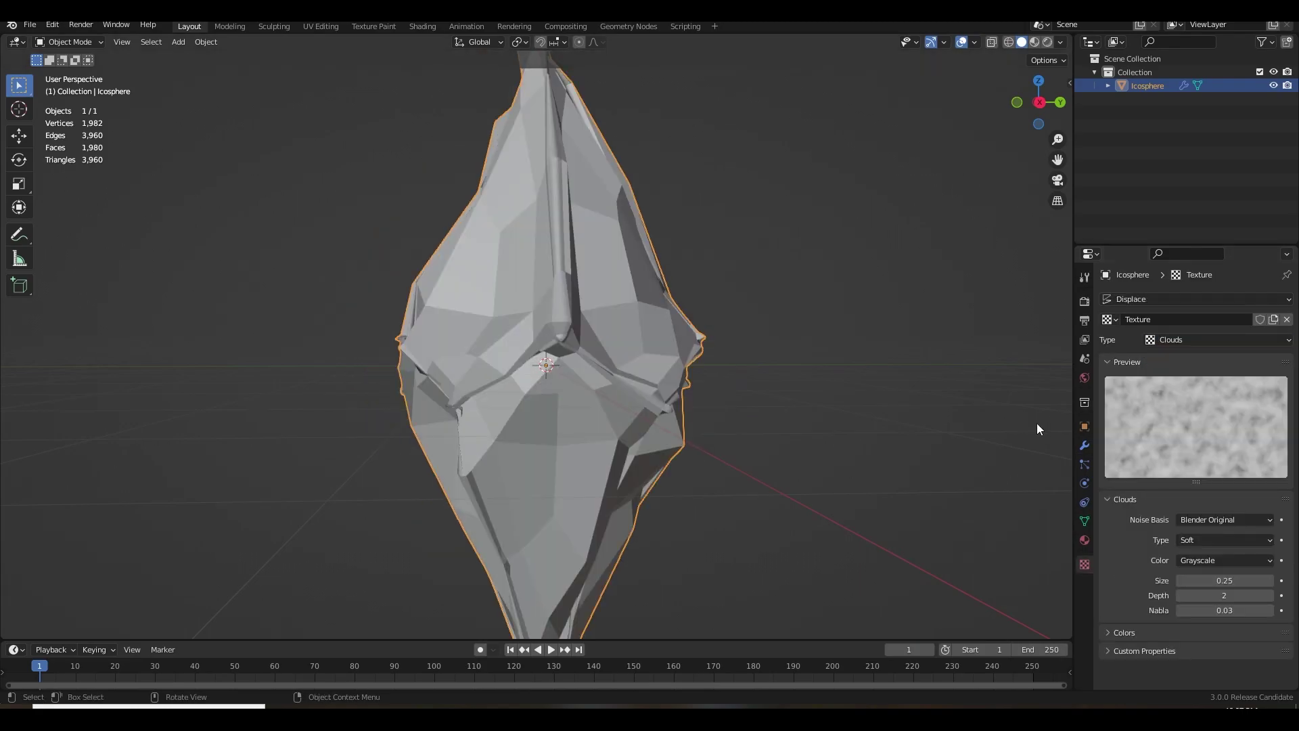
- Set the Clouds texture's size to 1.03
middle_click_drag(1034, 423, 1096, 447)
left_click_drag(1225, 580, 1295, 580)
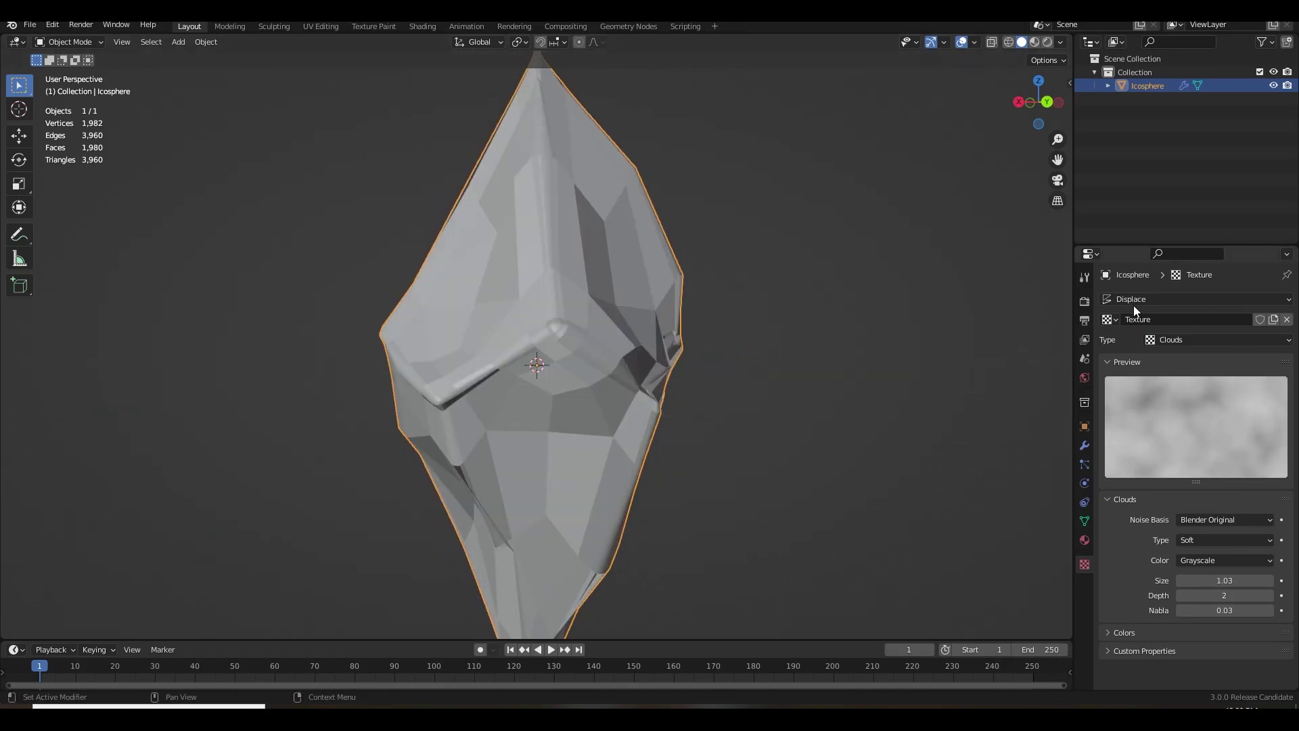
left_click(1132, 303)
left_click(1131, 303)
- Add a second Subdivision Surface modifier after the Displace modifier
left_click(1086, 448)
left_click(1154, 298)
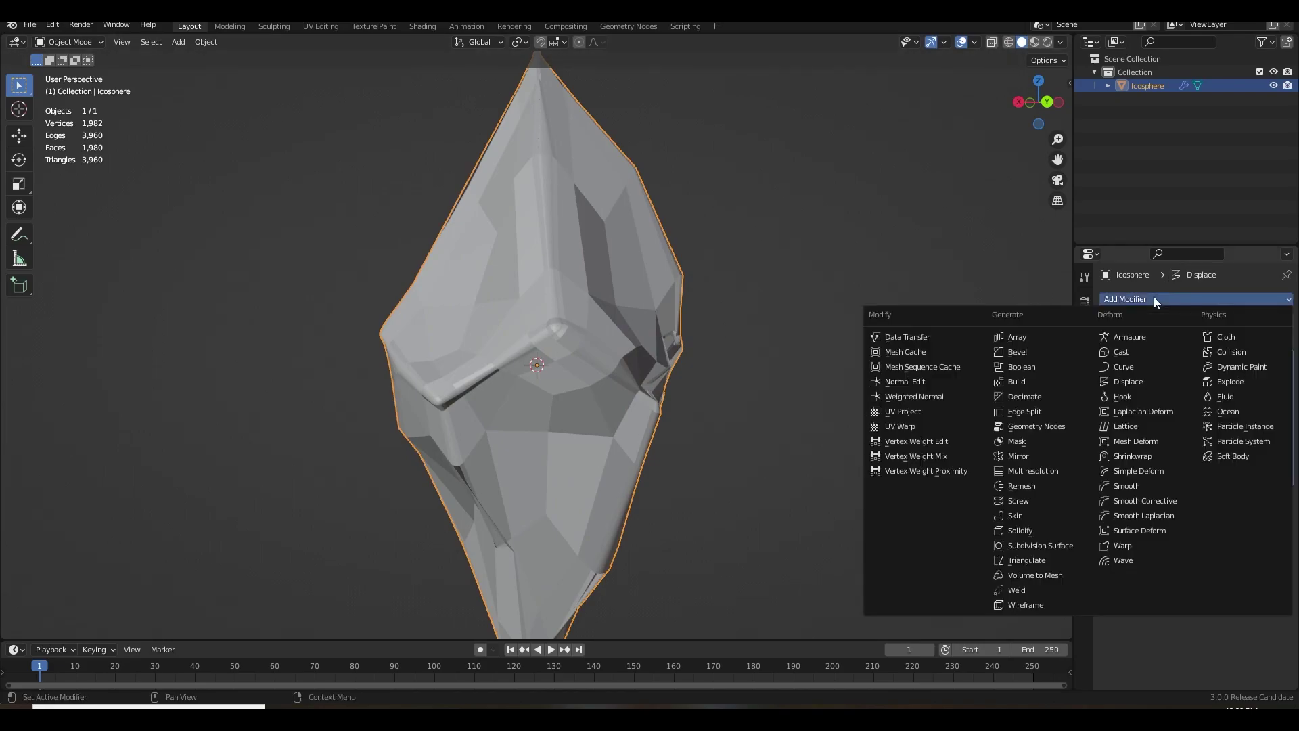
left_click(1043, 551)
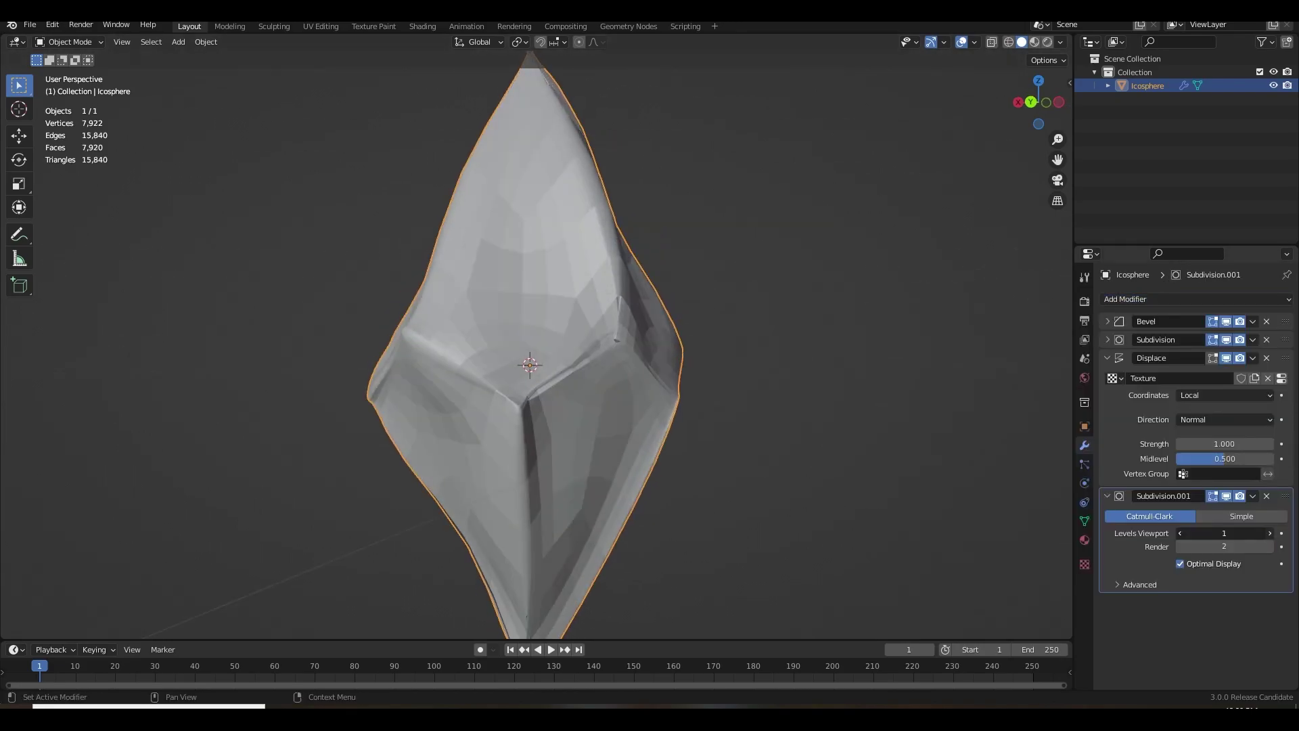
middle_click_drag(787, 509, 893, 536)
scroll(889, 506, "down", 3)
- Raise the first Subdivision modifier's viewport level by one and set the second one's viewport level to 2
left_click(1107, 340)
left_click(1269, 376)
left_click(1107, 339)
- Set the Displace modifier's strength to -0.300
middle_click_drag(729, 428, 656, 391)
scroll(656, 391, "up", 2)
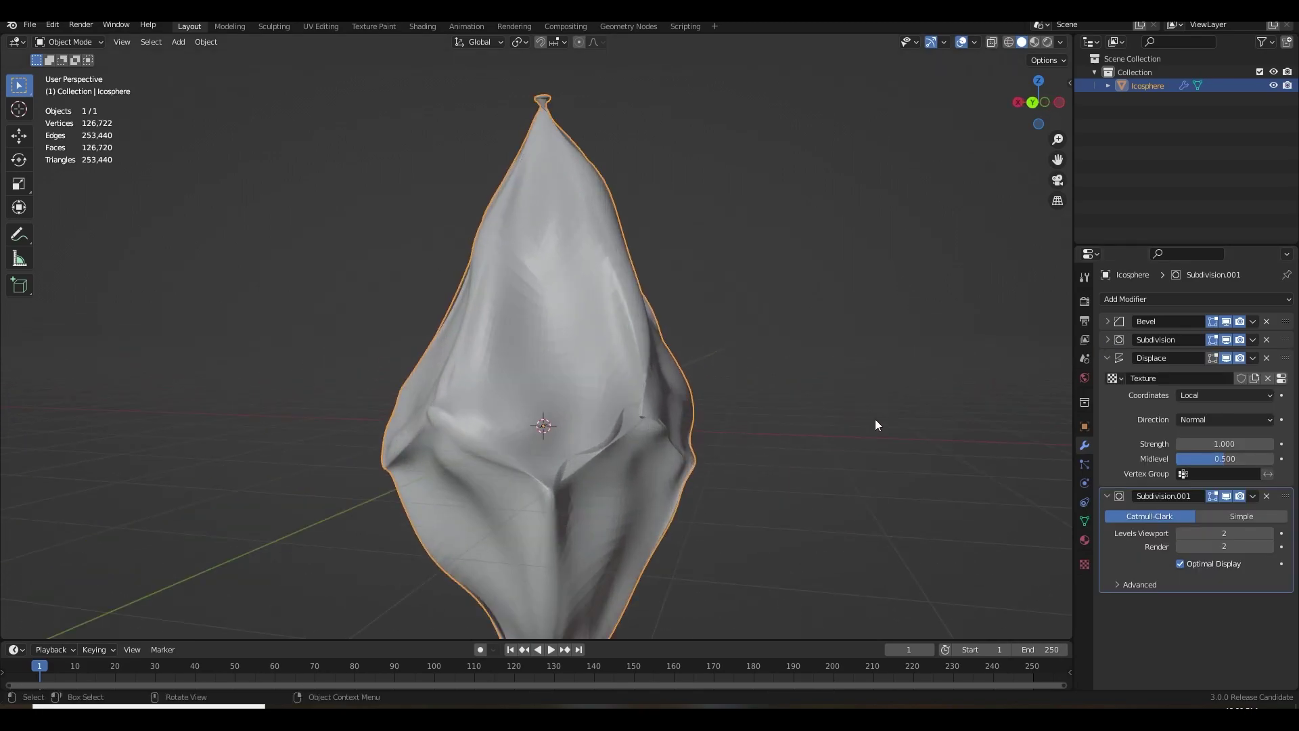
left_click_drag(1223, 444, 1130, 443)
middle_click_drag(677, 435, 976, 487)
- Fine-tune the size of the Displace modifier's Clouds texture, check the crystal's surface, and return to the modifier stack
left_click(1281, 378)
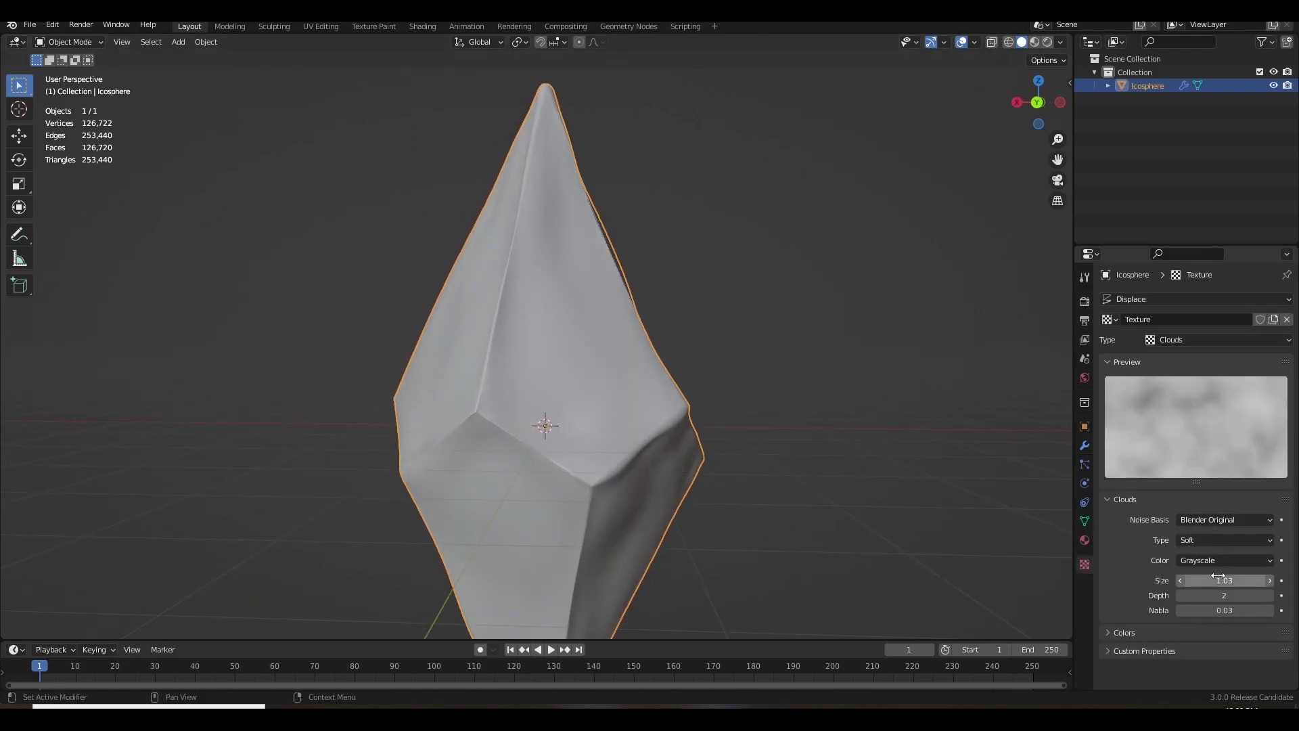
mouse_move(1214, 579)
left_mouse_down()
mouse_move(1187, 580)
mouse_move(1214, 579)
left_mouse_up()
middle_click_drag(704, 460, 554, 457)
left_click(845, 458)
scroll(856, 458, "down", 2)
scroll(857, 463, "down", 2)
scroll(716, 475, "up", 4)
left_click(1083, 445)
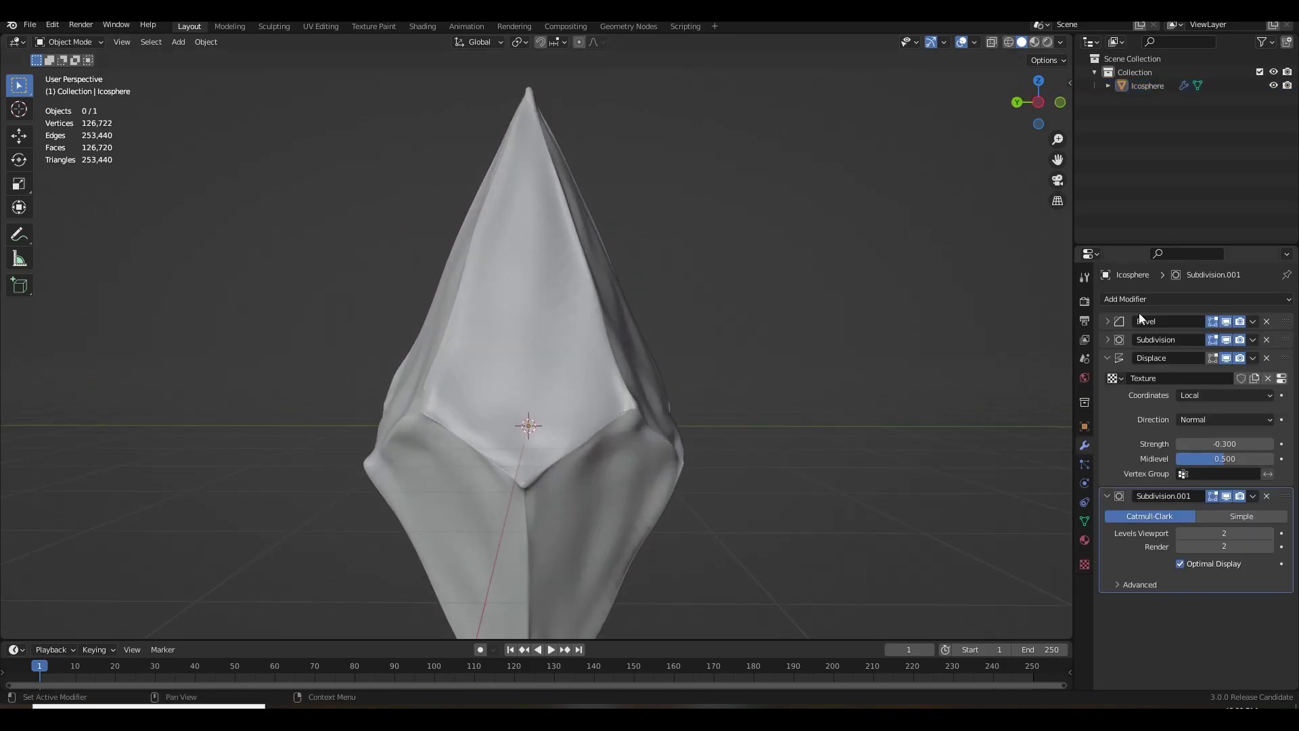
- Collapse the existing modifier panels and add a Simple Deform modifier after the second Subdivision modifier
left_click_drag(1108, 357, 1108, 376)
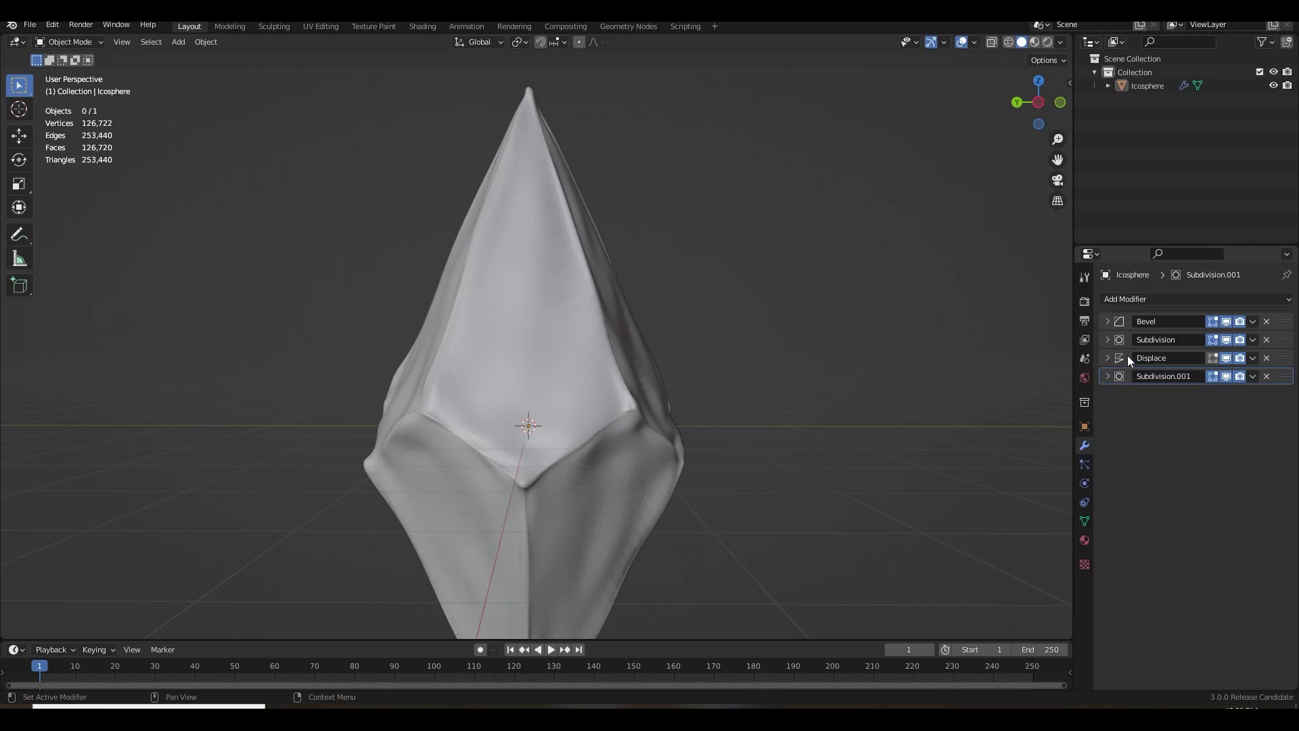
left_click(1144, 299)
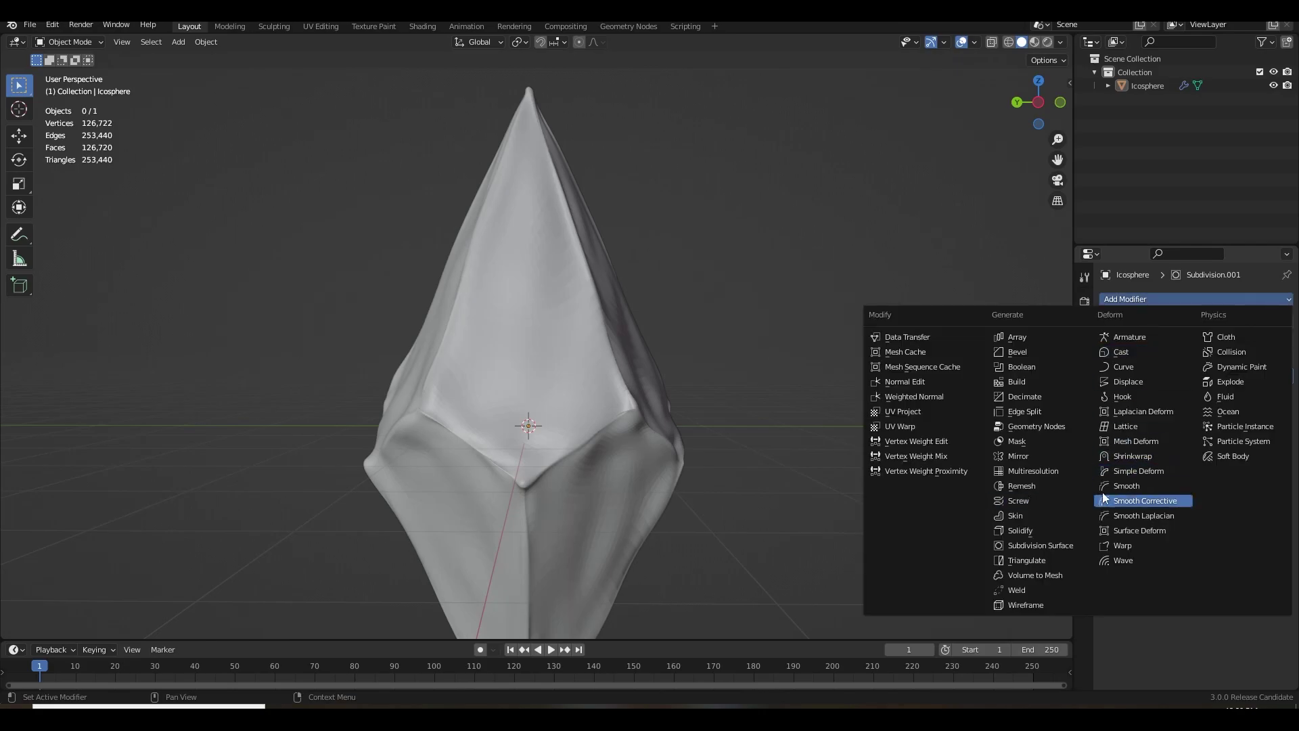
left_click(1142, 472)
scroll(707, 460, "down", 3)
middle_click_drag(708, 460, 648, 455)
- Try the Y and Z axes and the Bend mode on the Simple Deform modifier, returning to Twist on X
left_click(1223, 466)
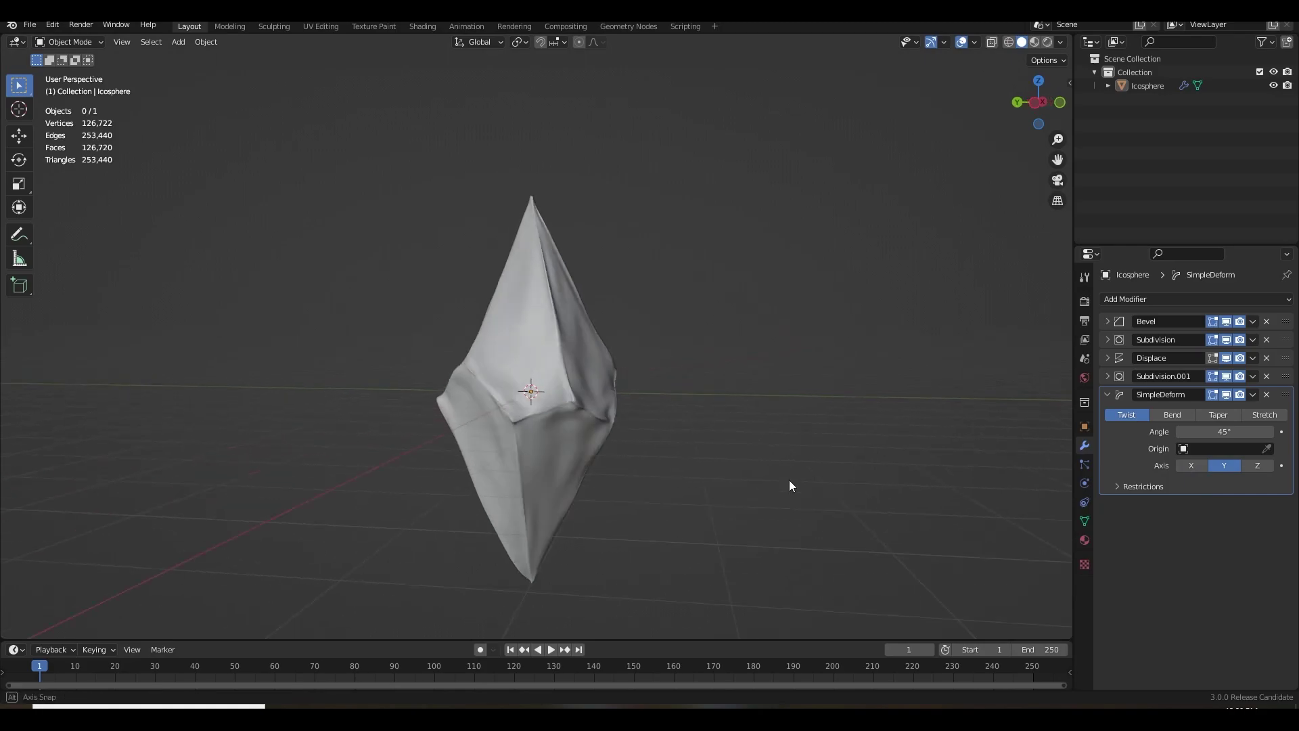
middle_click_drag(801, 481, 1015, 473)
left_click(1265, 469)
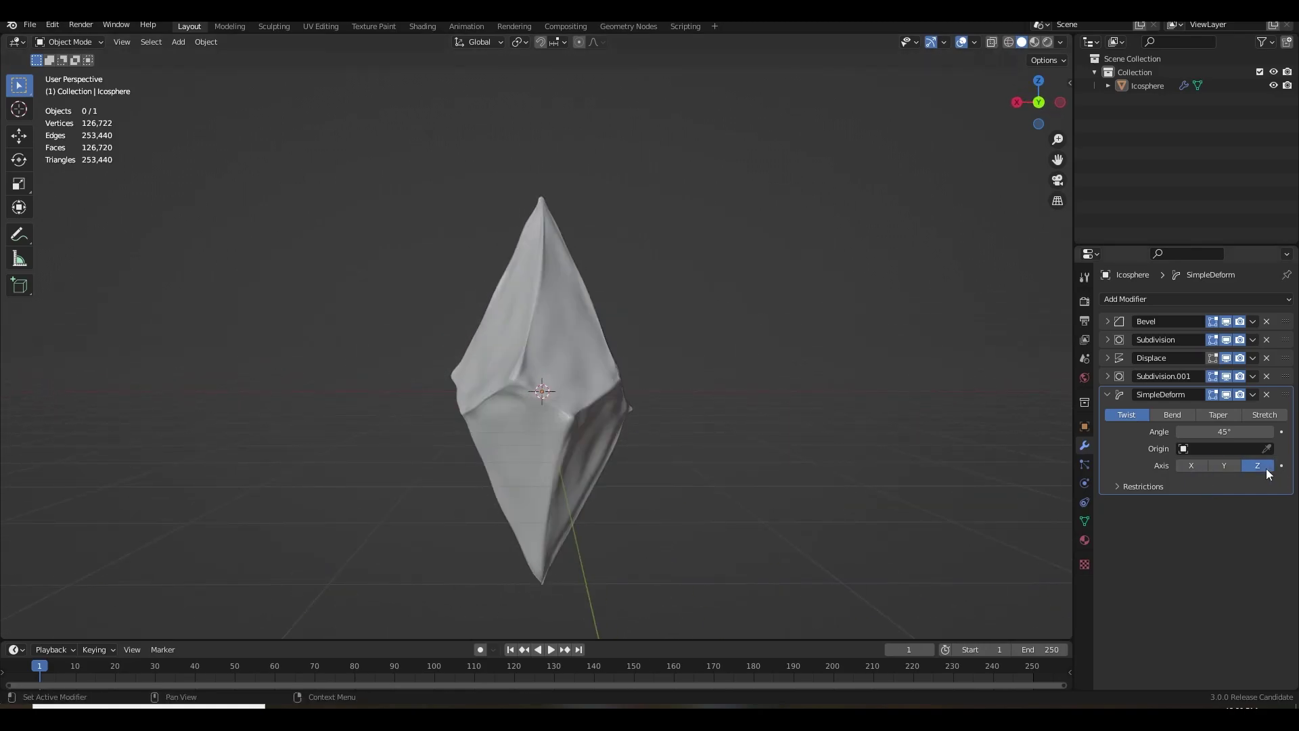
left_click(1190, 465)
middle_click_drag(888, 473, 755, 487)
left_click(1172, 415)
left_click_drag(1219, 437, 1248, 436)
left_click(1126, 414)
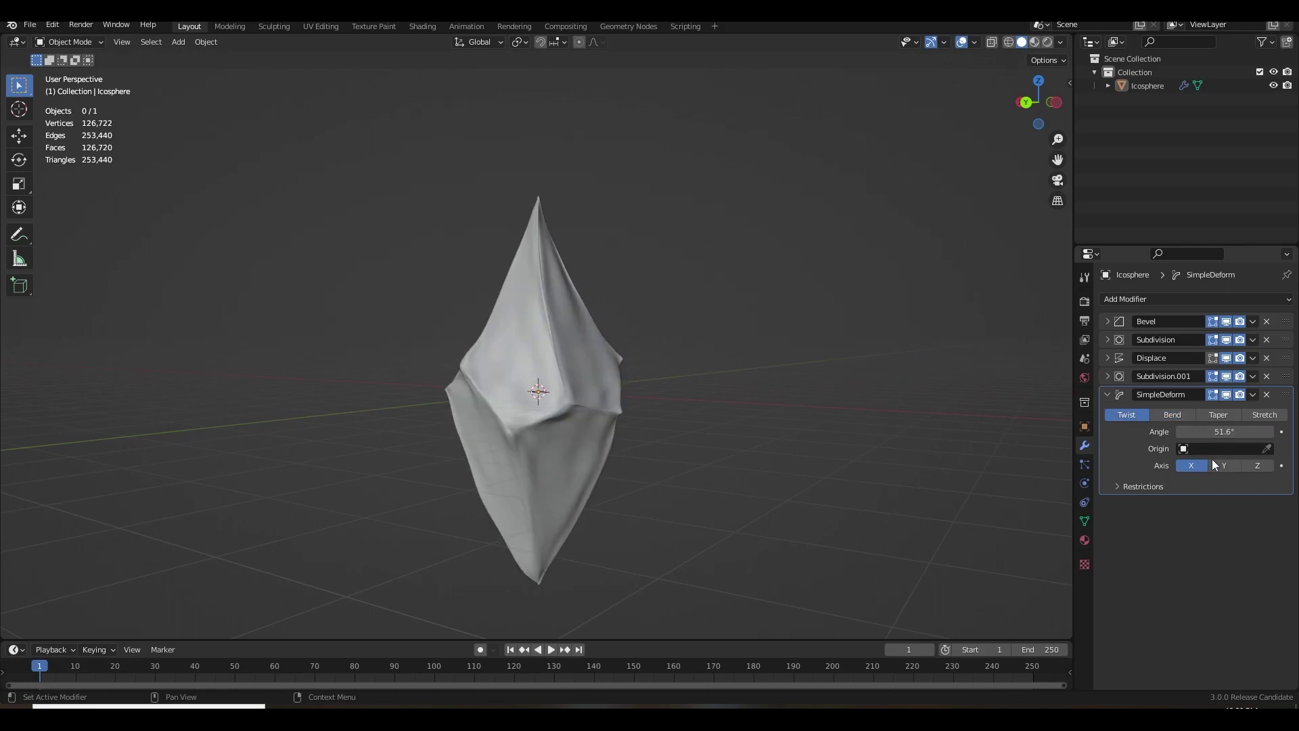
- Set the Simple Deform twist angle to 65° and compare the Y axis before settling on X
middle_click_drag(913, 446, 730, 450)
left_click_drag(1228, 432, 1272, 432)
left_click(1224, 466)
middle_click_drag(812, 462, 874, 452)
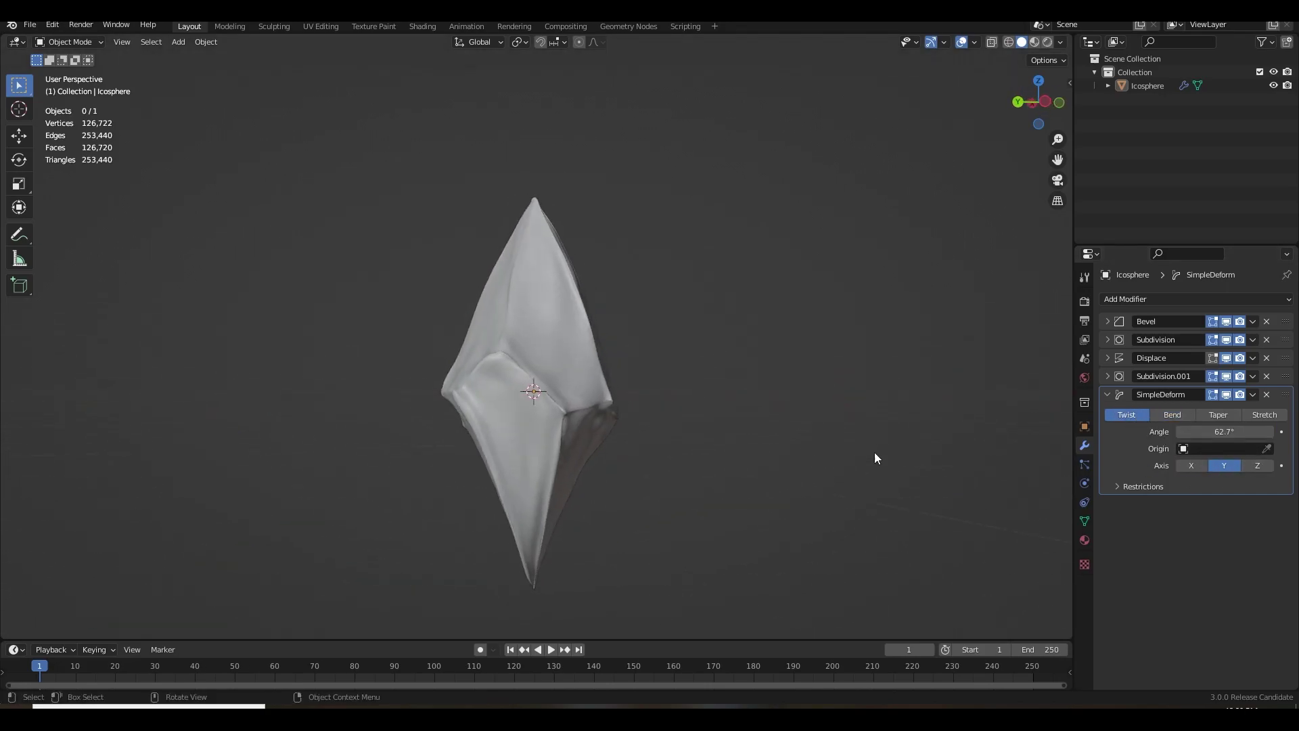
left_click(1184, 467)
middle_click_drag(609, 491, 640, 525)
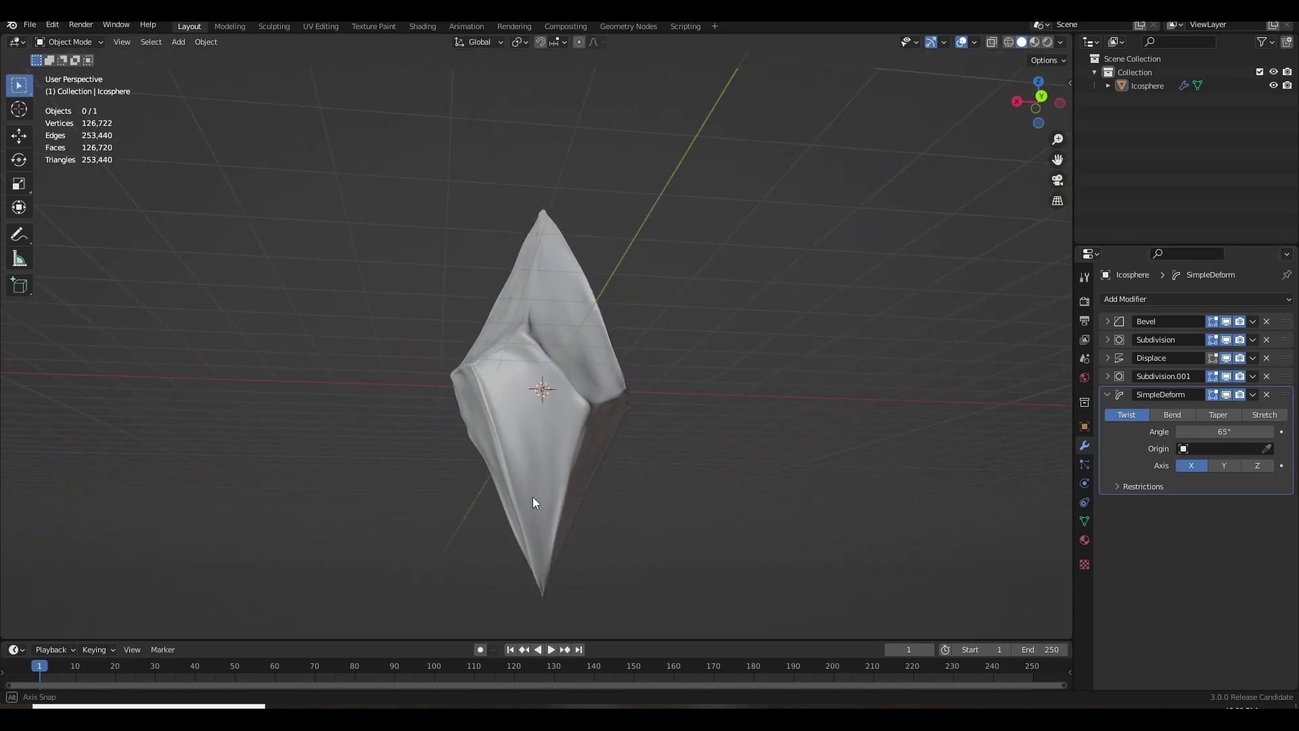
scroll(639, 525, "up", 3)
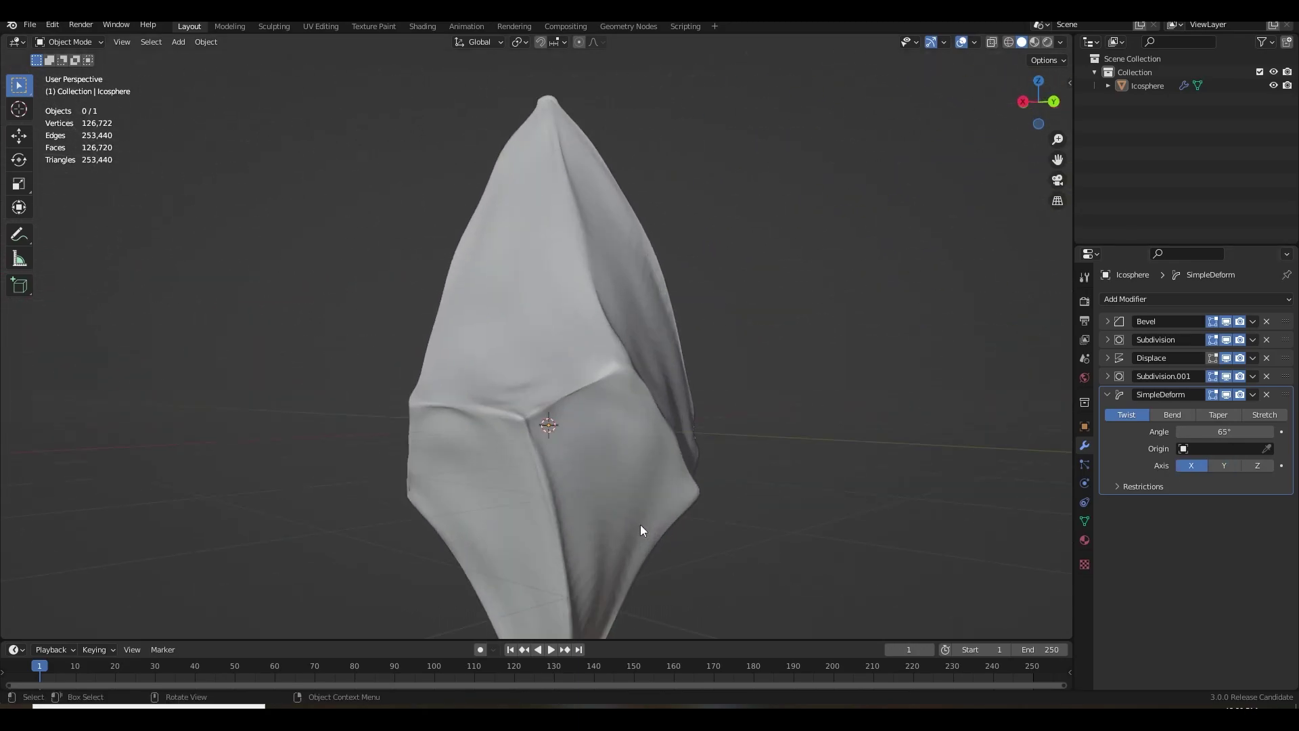
- Select the crystal and add a Decimate modifier with a collapse ratio of 0.5
left_click(618, 456)
right_click(640, 351)
key("Escape")
middle_click_drag(653, 351, 683, 369)
left_click(1137, 299)
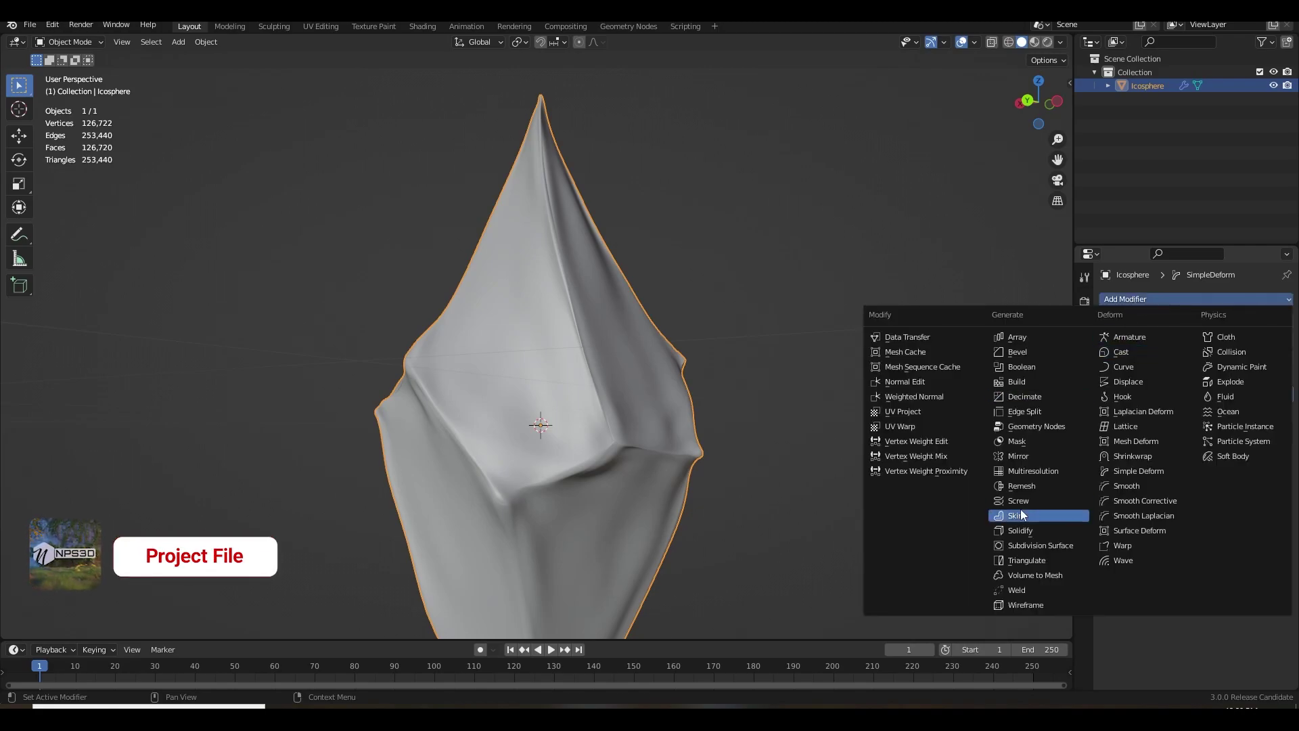
left_click(1027, 396)
double_click(1227, 449)
type(".5")
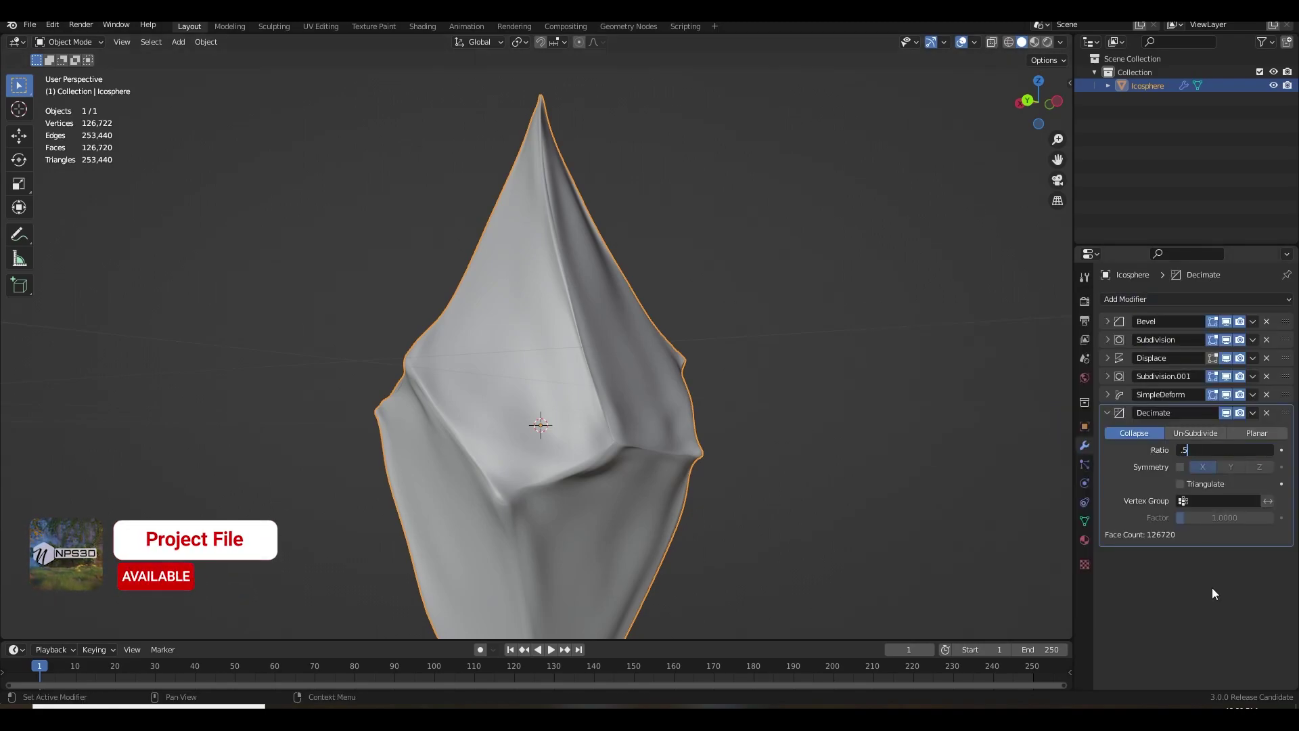
key("Return")
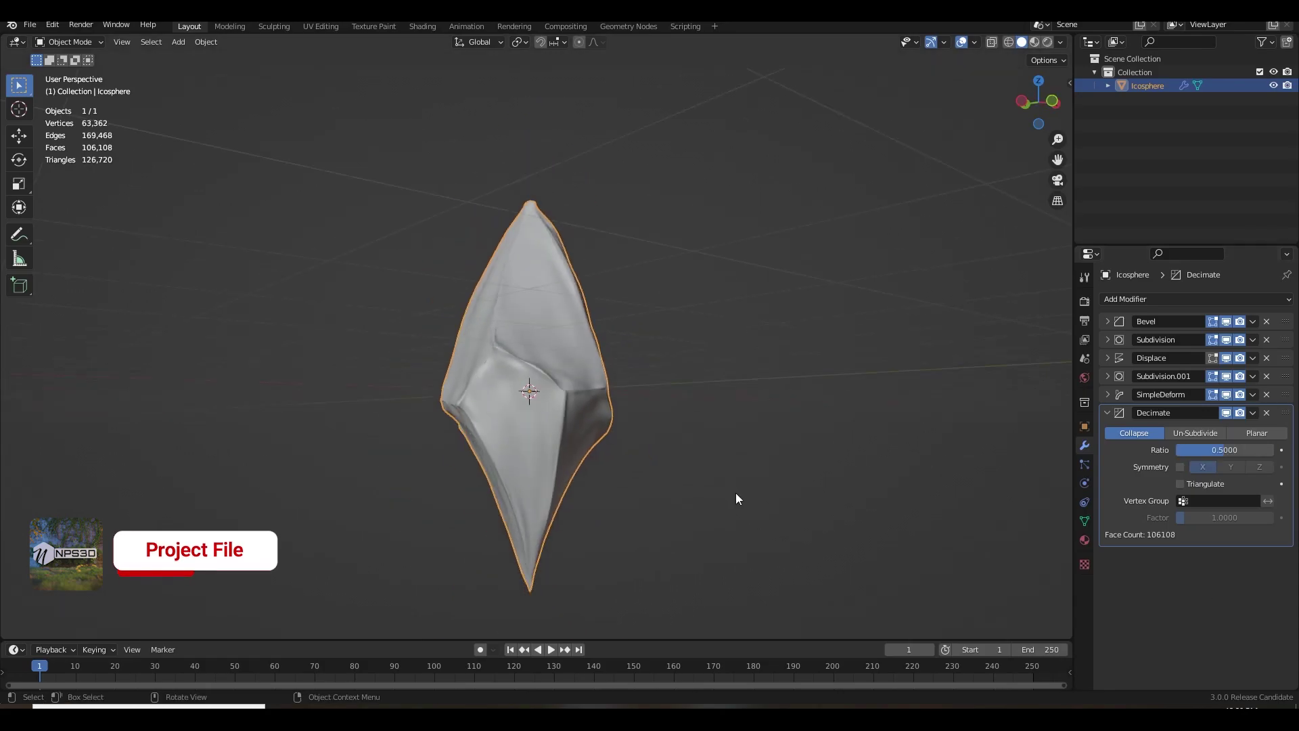
middle_click_drag(736, 492, 758, 503)
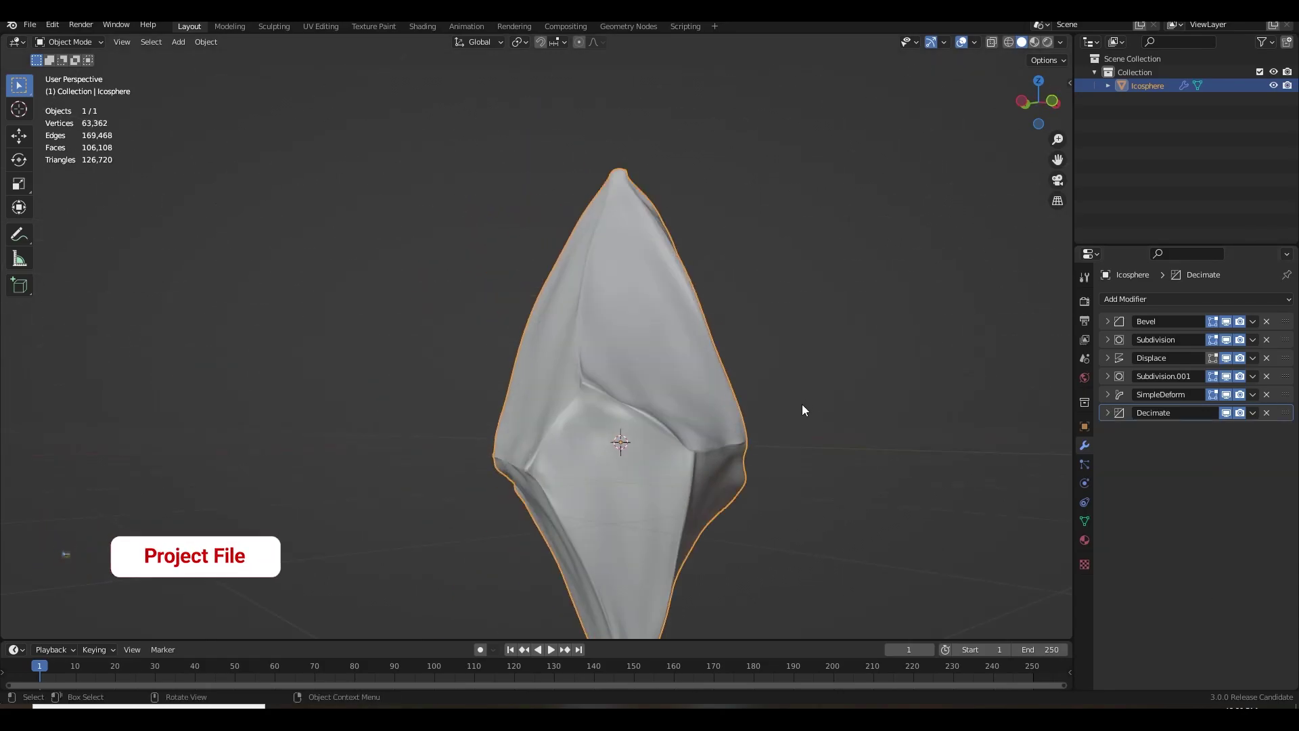
- Apply all of the crystal's modifiers in stack order, from Bevel through Decimate
middle_click_drag(803, 408, 771, 309)
left_click(1252, 322)
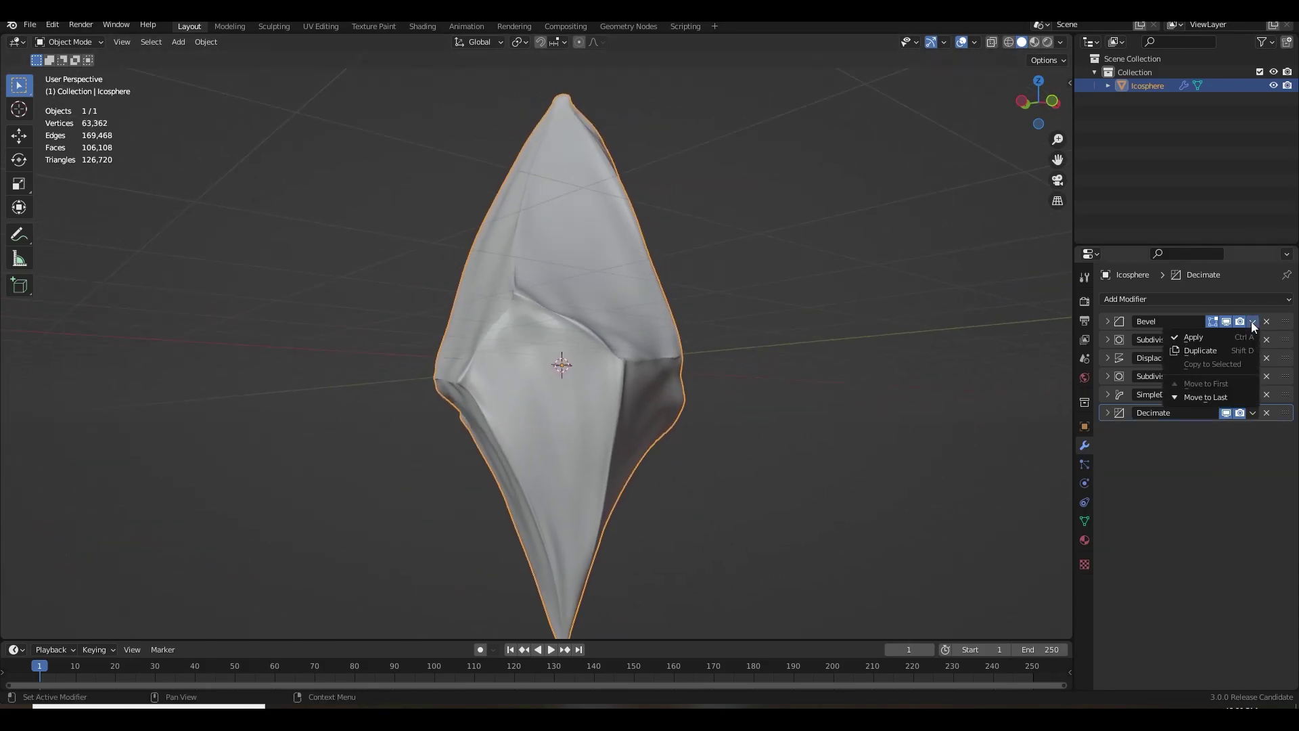
left_click(1245, 337)
left_click(1252, 322)
left_click(1234, 336)
left_click(1253, 322)
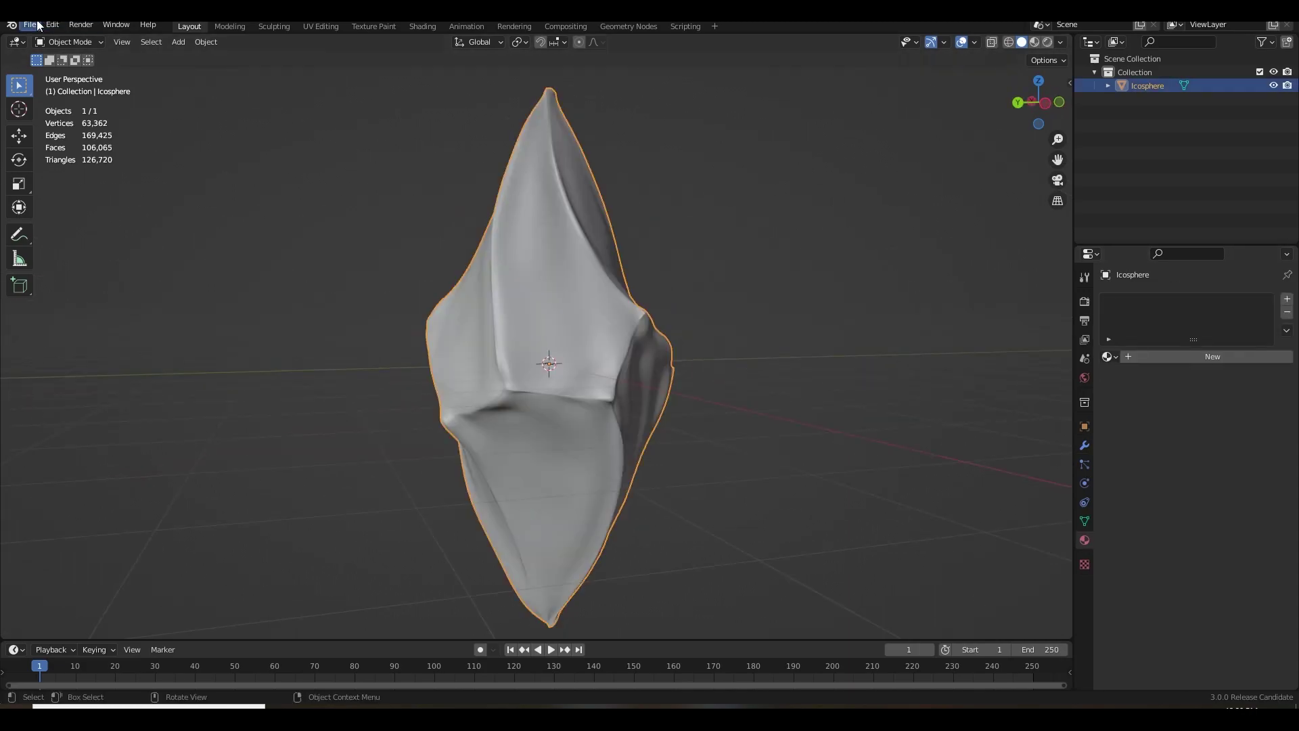
- Export the crystal as an OBJ file named stone_2.obj to the Documents folder
left_click(31, 25)
mouse_move(48, 218)
left_click(203, 274)
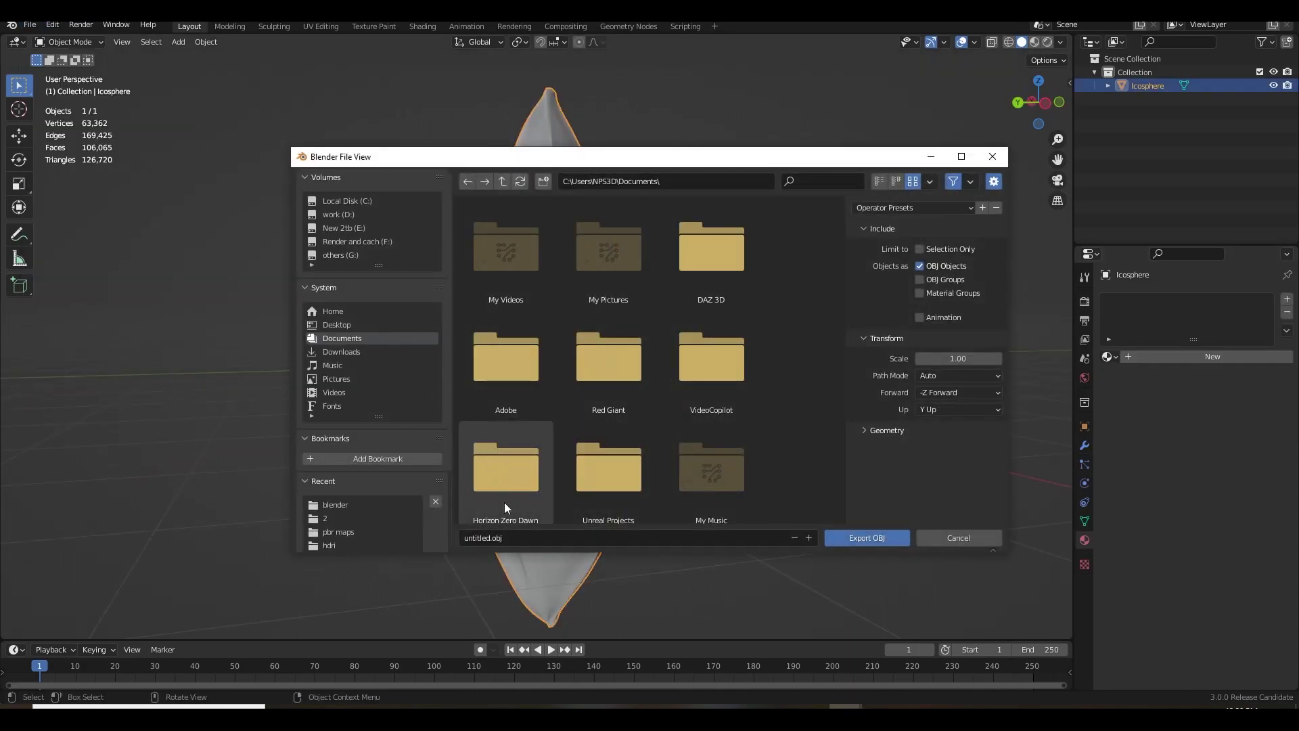
left_click(514, 538)
type("stone_2")
left_click_drag(378, 169, 341, 164)
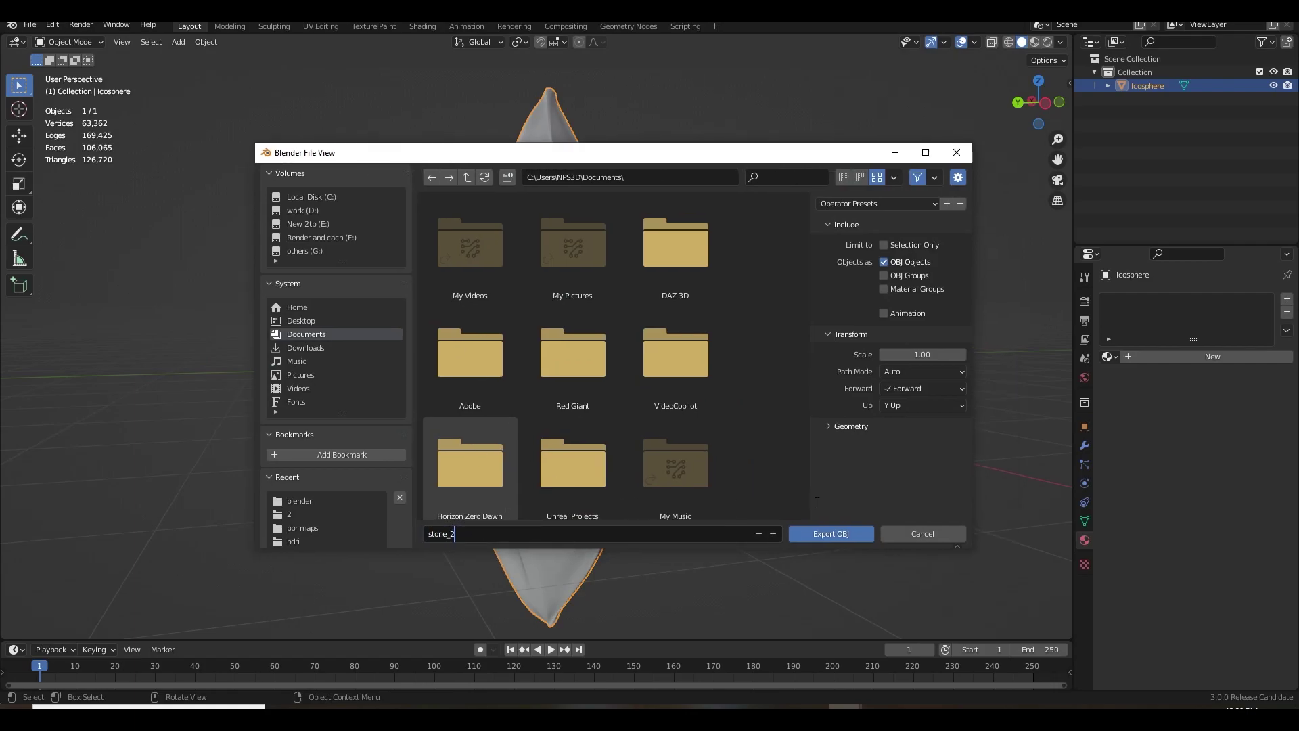
left_click(853, 496)
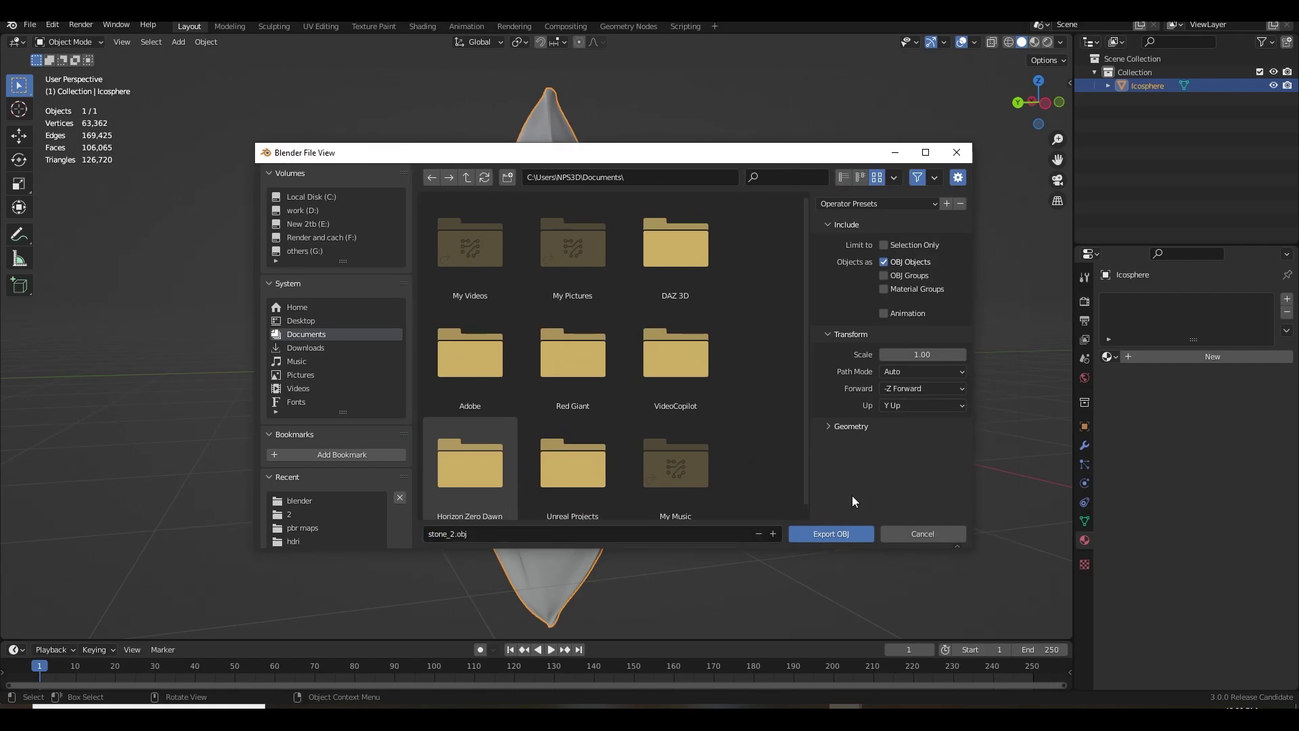
left_click(835, 535)
key("ctrl+q")
- Switch to After Effects and group all existing project items into a new folder
left_click_drag(57, 419, 39, 179)
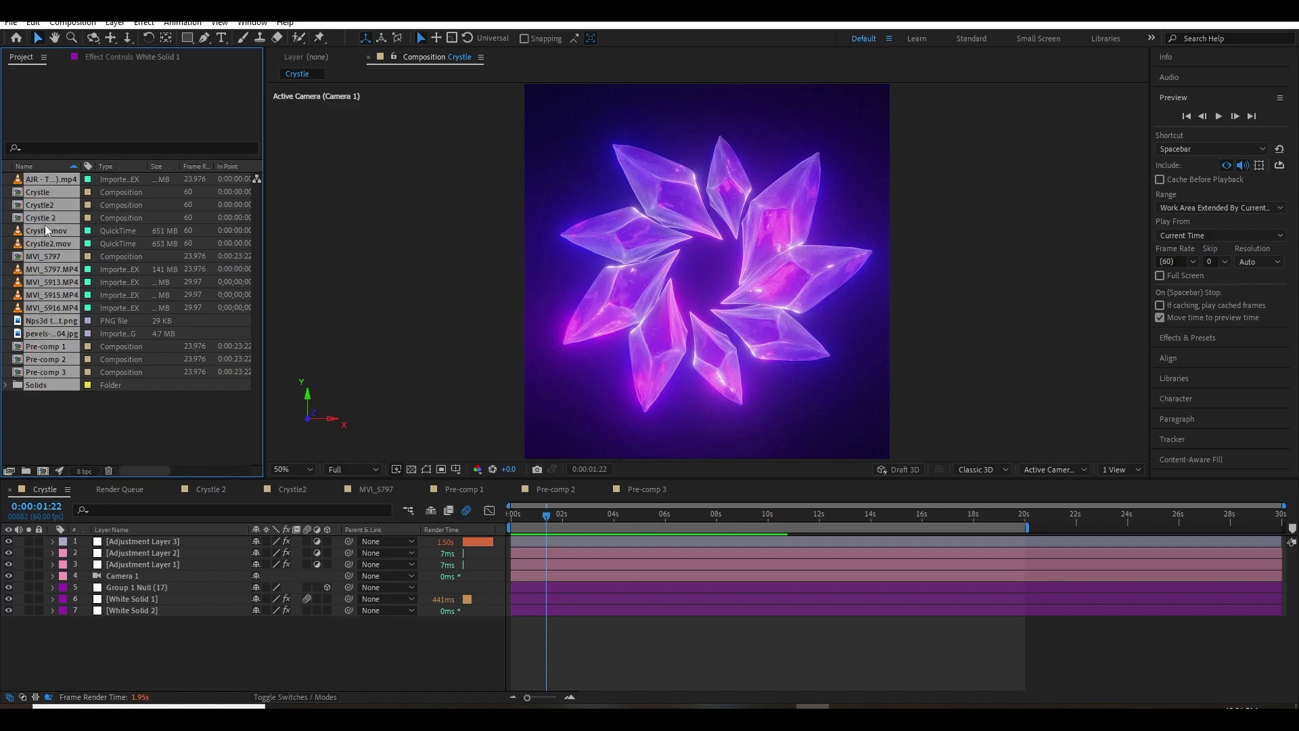
left_click_drag(43, 229, 28, 471)
- Create a square composition named stone and apply the Element effect to a full-frame white solid in it
key("ctrl+n")
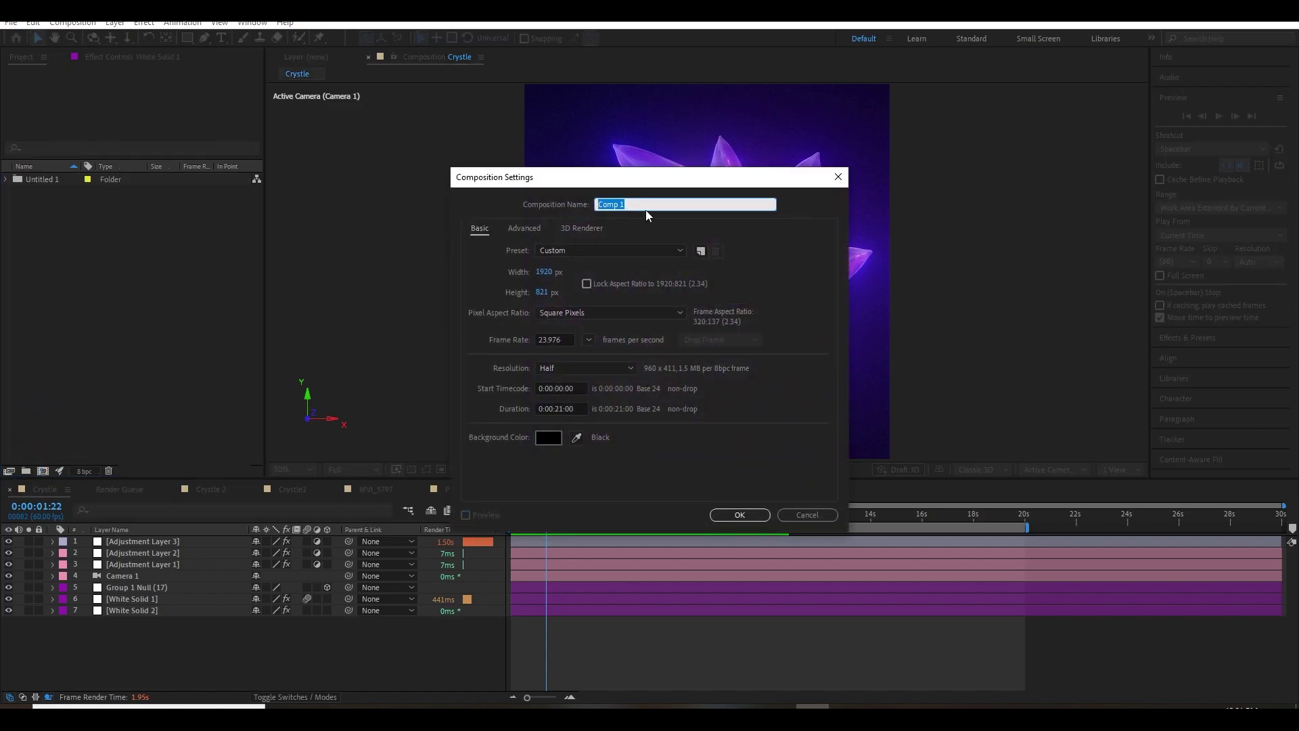
type("stone")
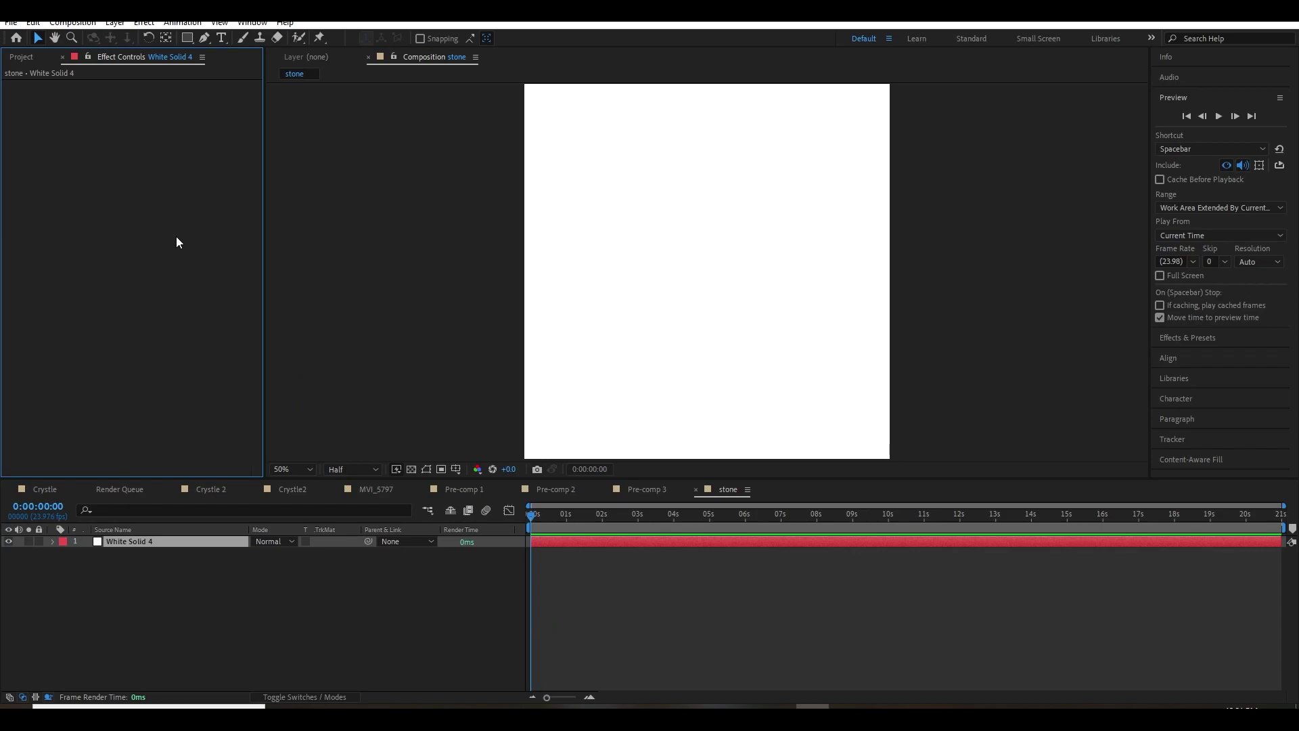
key("ctrl+space")
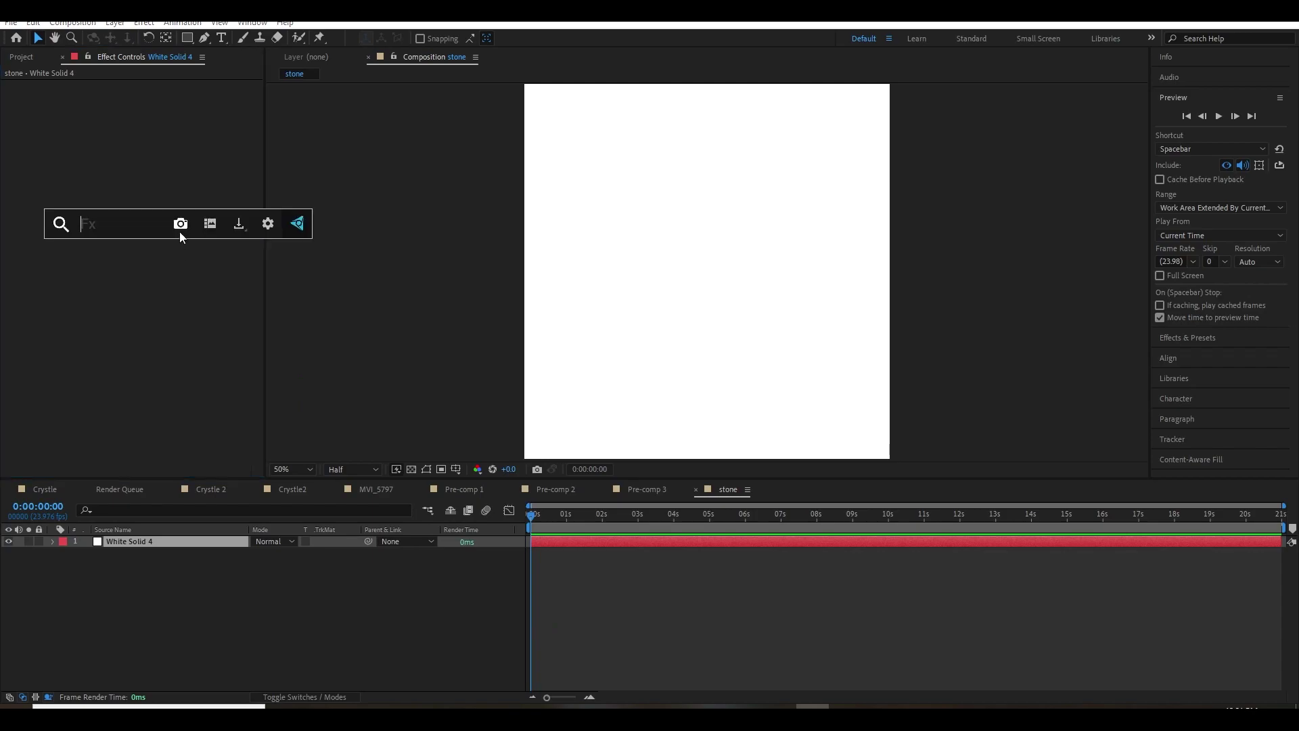
type("el")
key("Return")
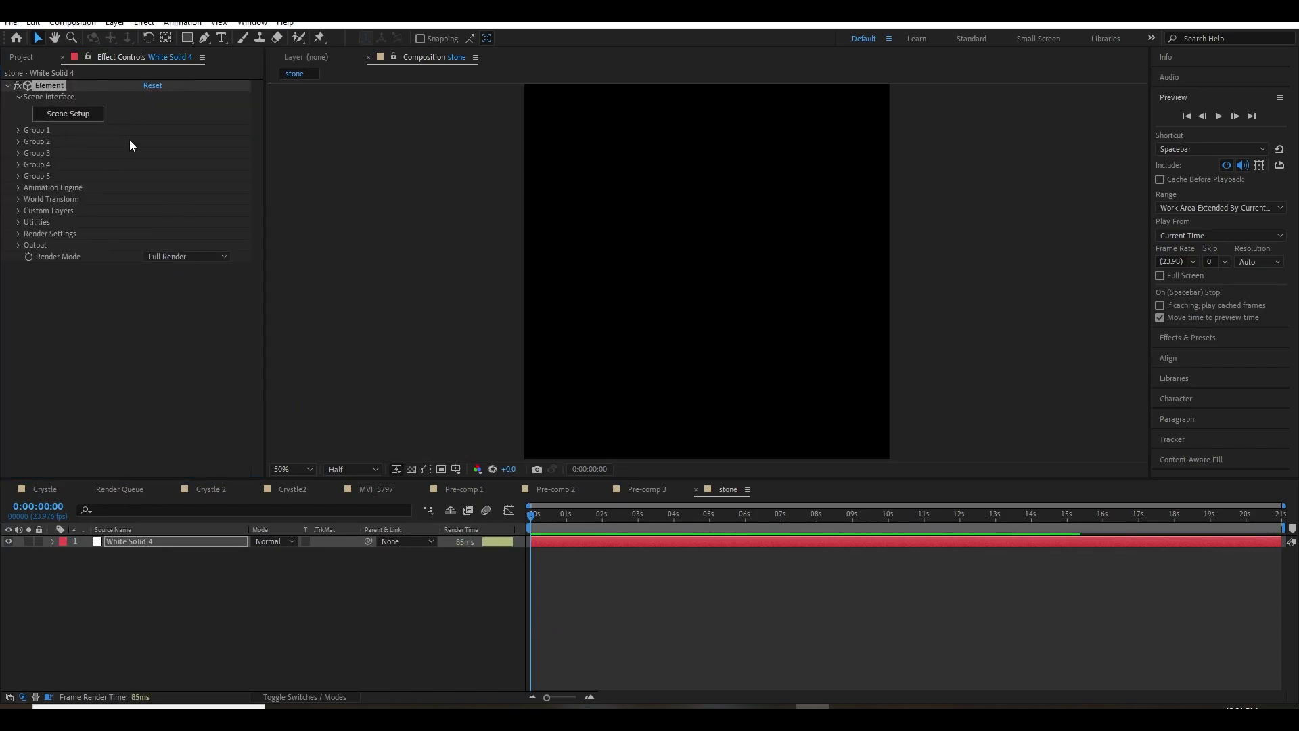
- Open Element's scene setup and import the 3D object sTONE_1.obj from the blender folder on drive D
left_click(59, 115)
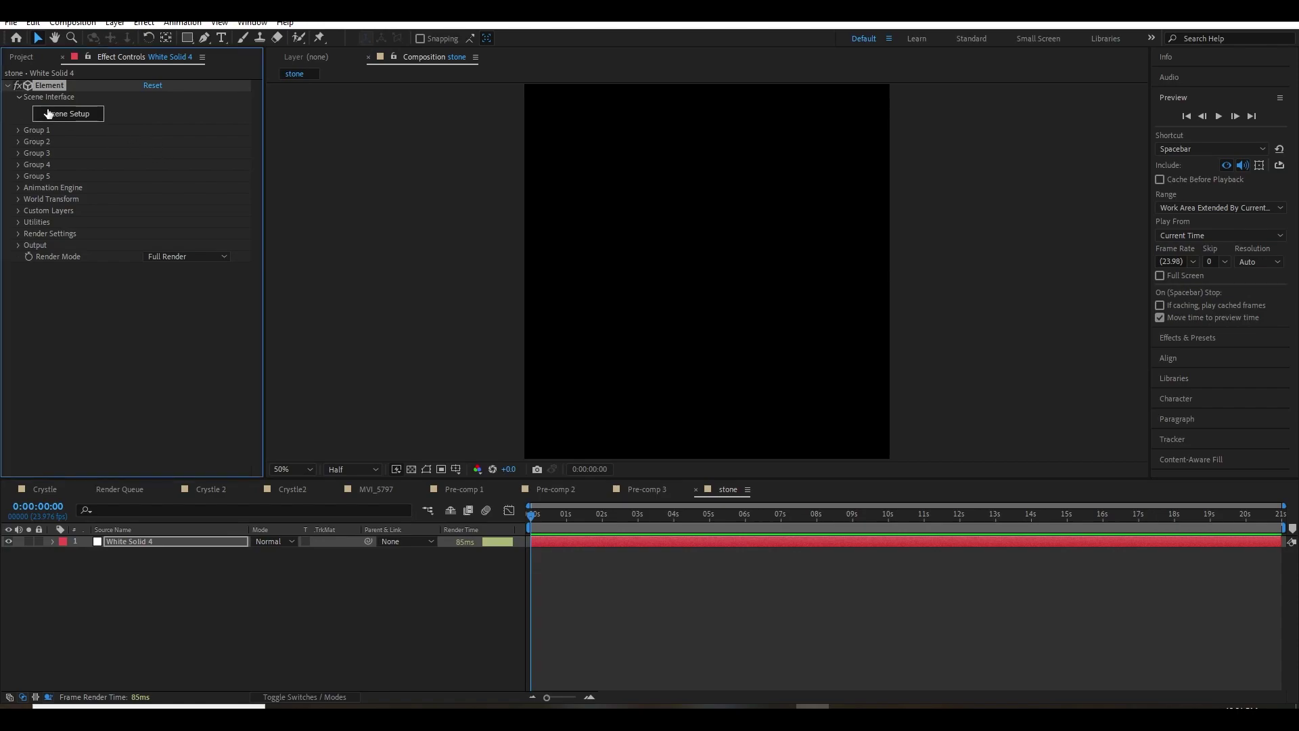
left_click(19, 25)
mouse_move(74, 43)
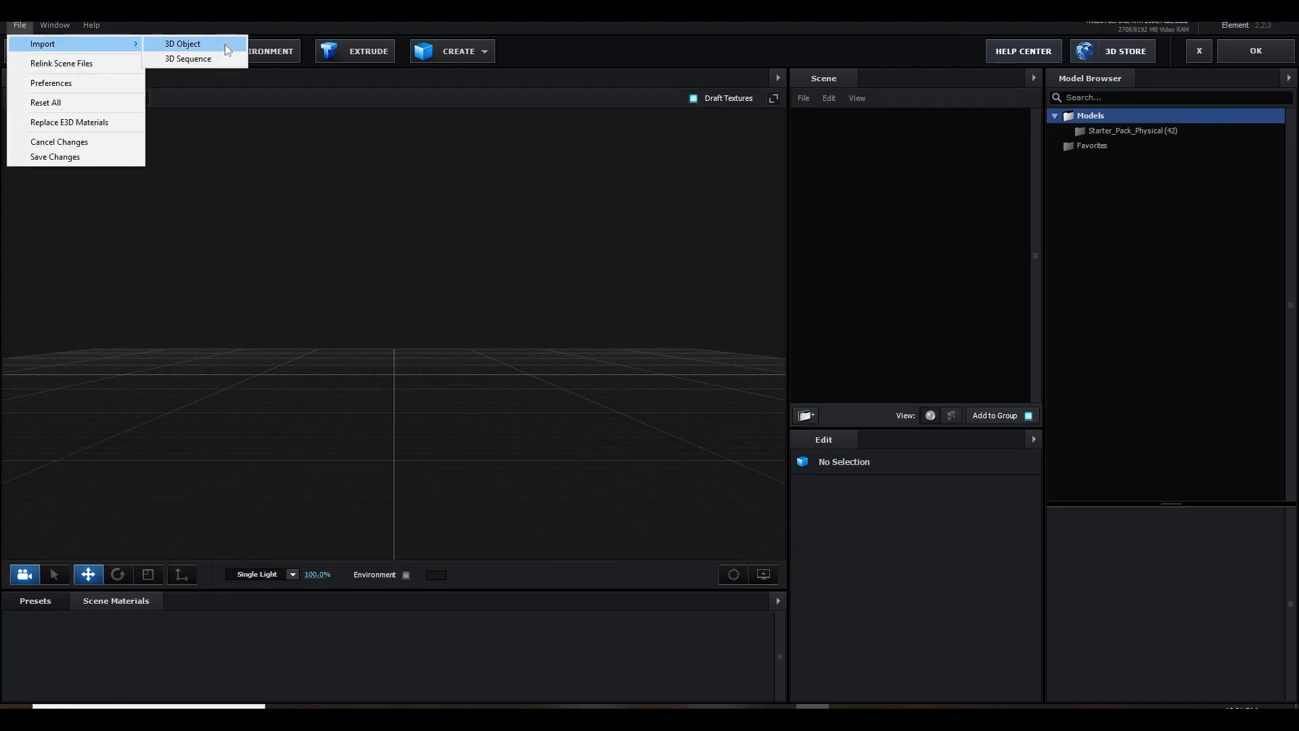
left_click(225, 44)
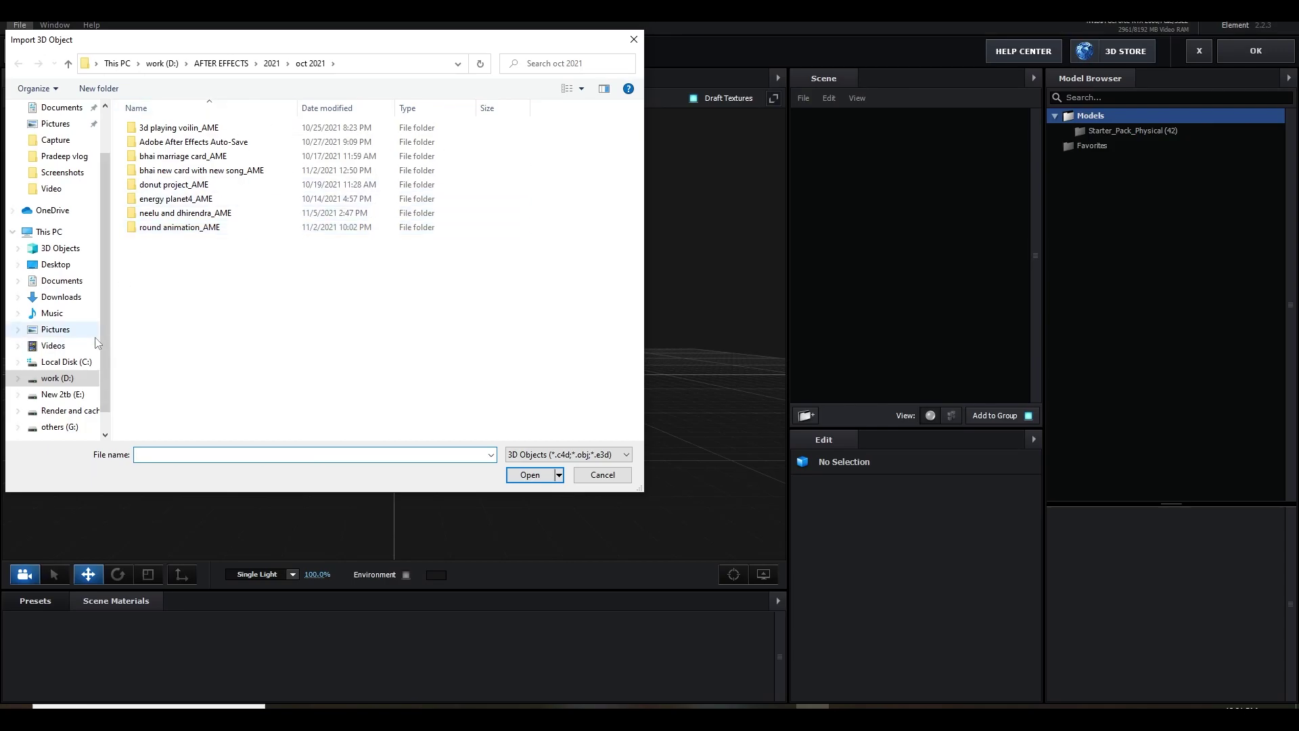
left_click(57, 378)
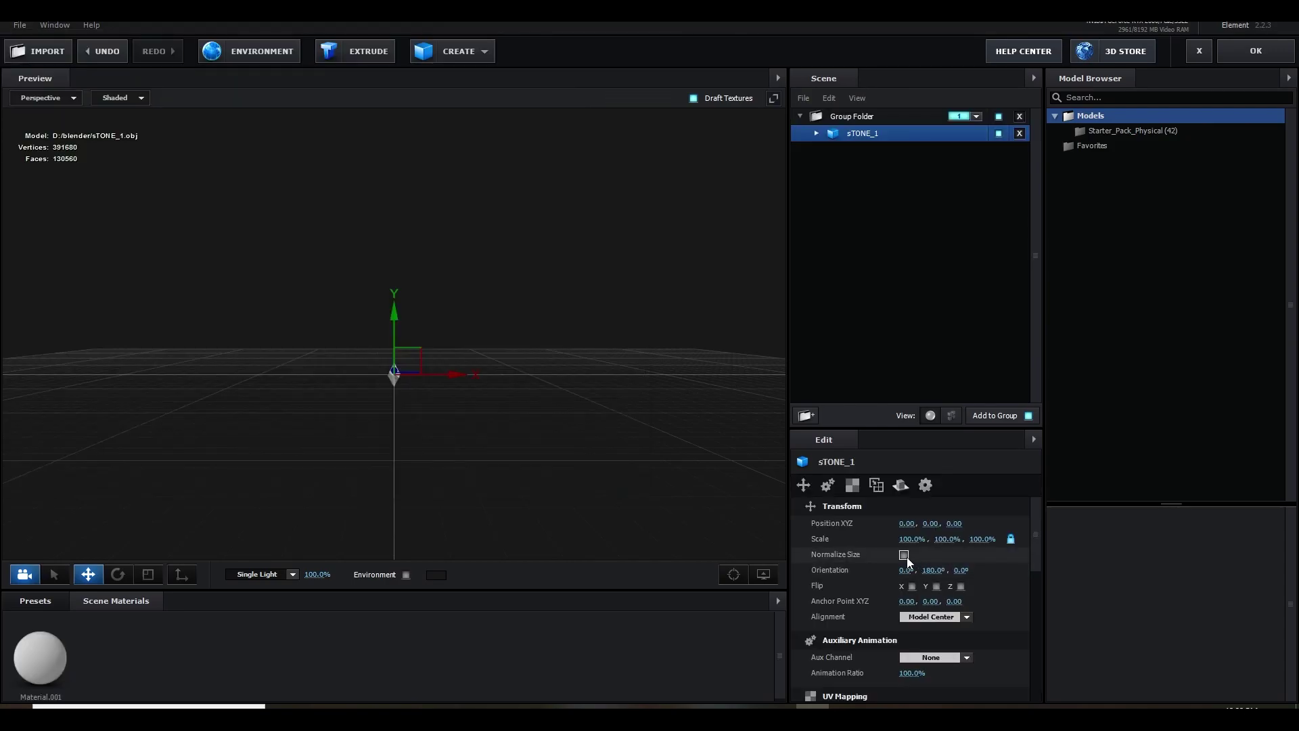
- Enable Normalize Size and Optimize Mesh for the sTONE_1 model
left_click(904, 554)
left_click_drag(603, 461, 573, 448)
scroll(489, 448, "up", 3)
left_click_drag(686, 399, 489, 428)
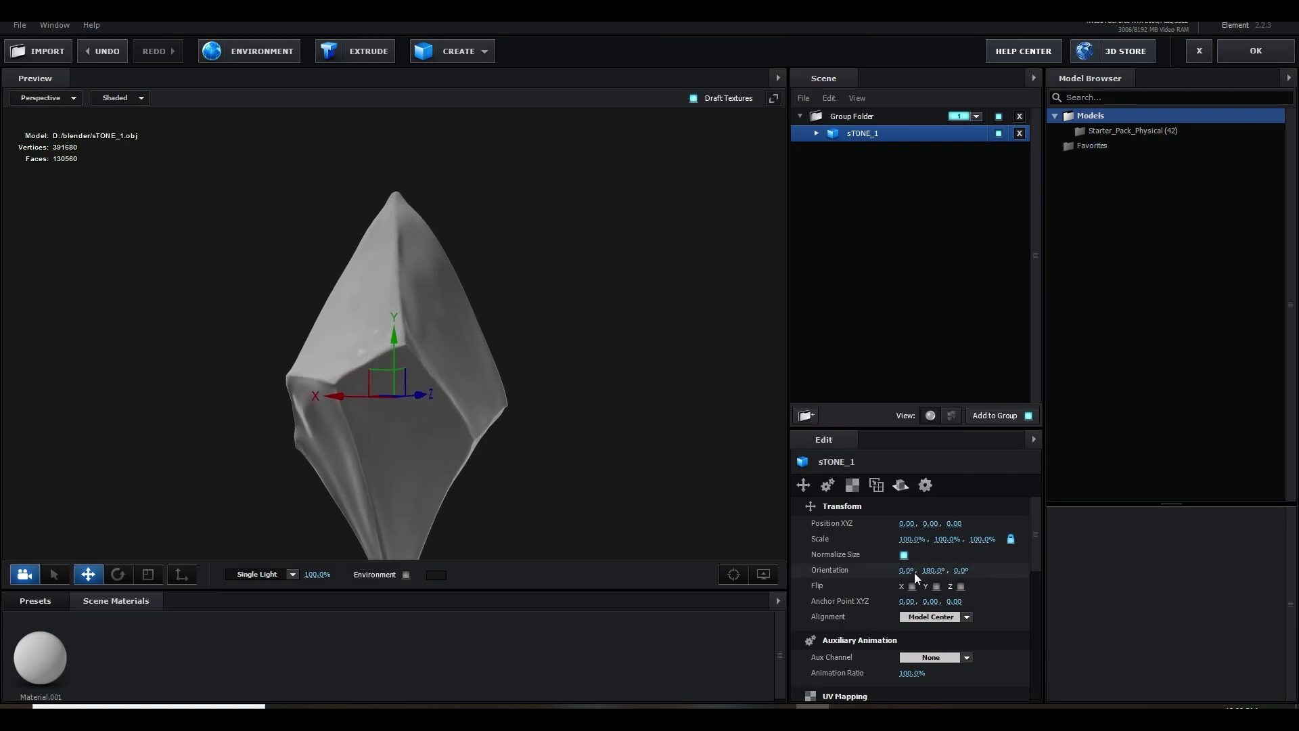
scroll(870, 575, "down", 3)
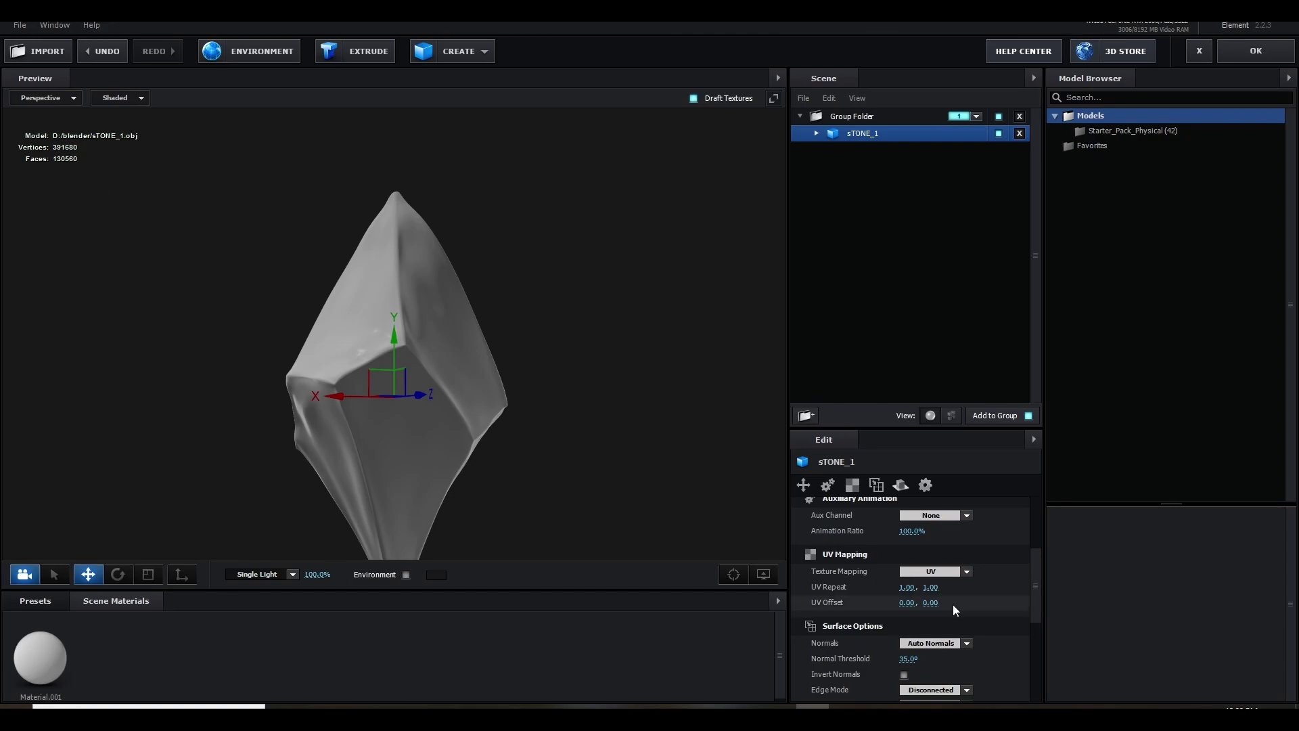
scroll(908, 590, "down", 2)
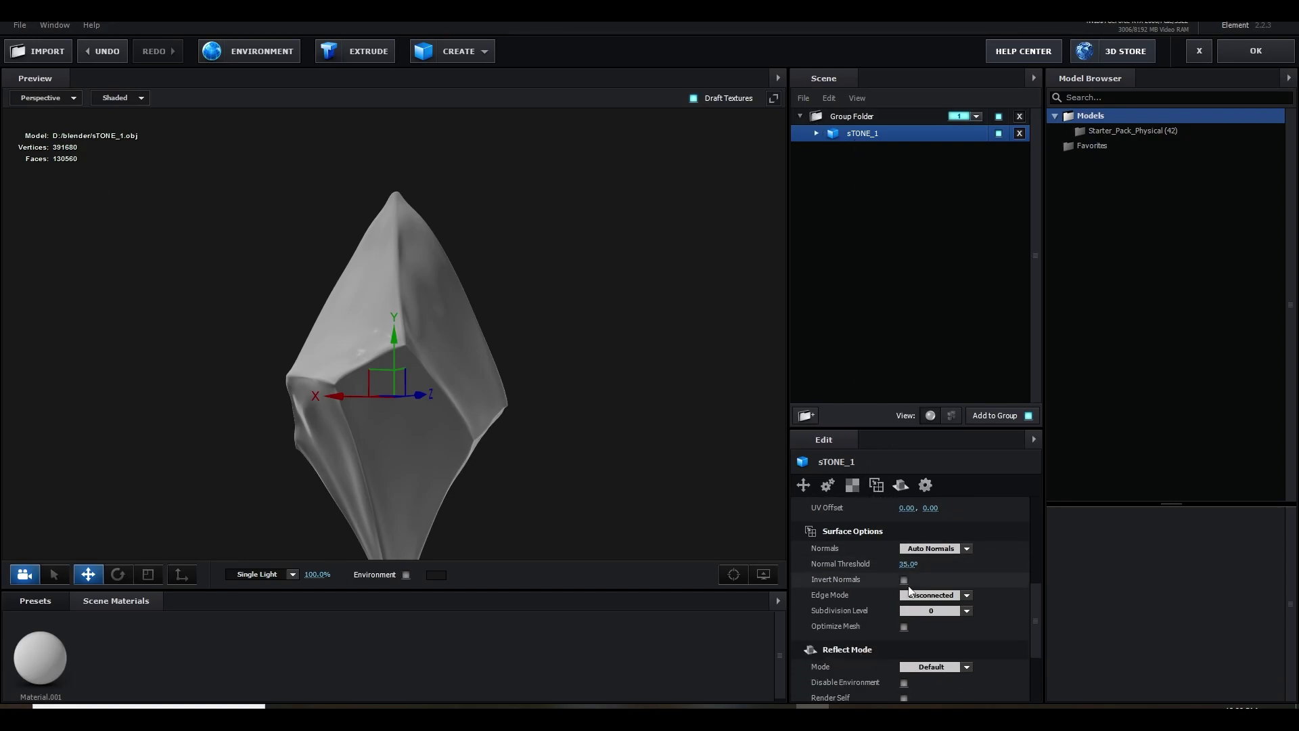
left_click(904, 627)
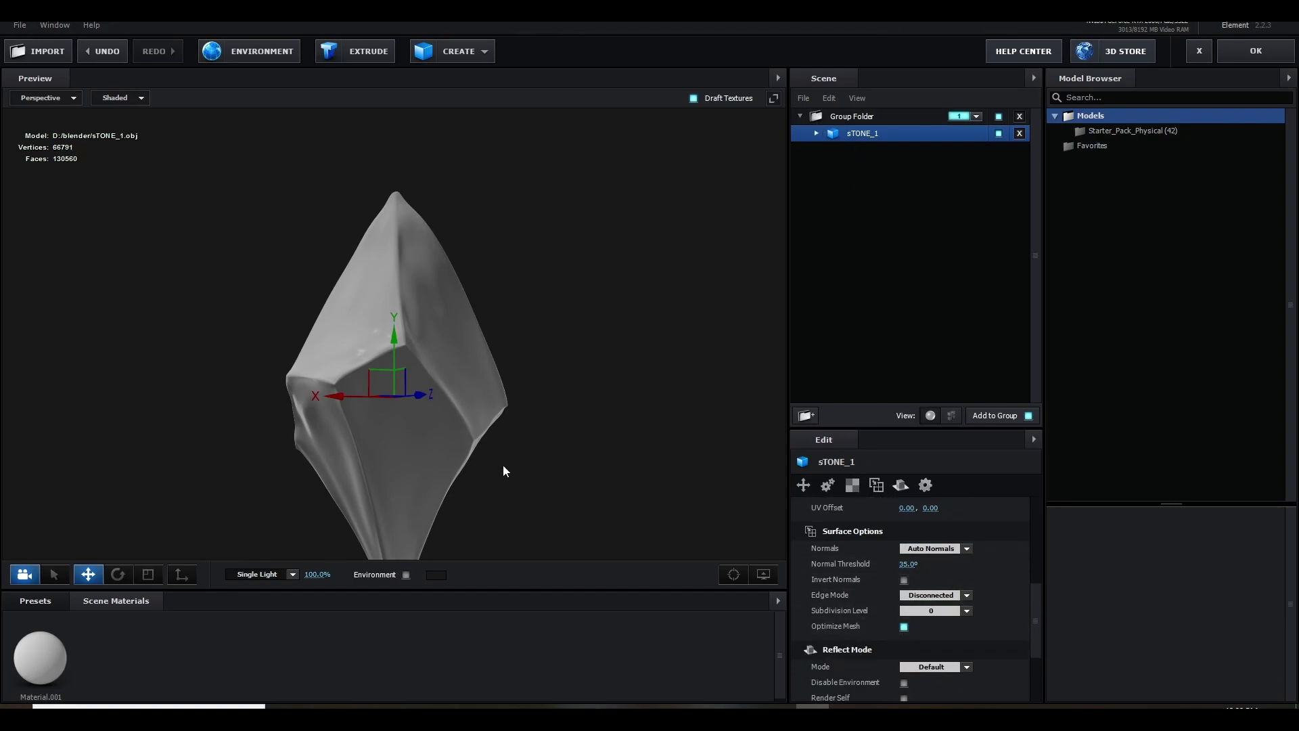
- Turn off draft textures for the model preview
left_click_drag(514, 462, 573, 485)
left_click(763, 583)
left_click(696, 530)
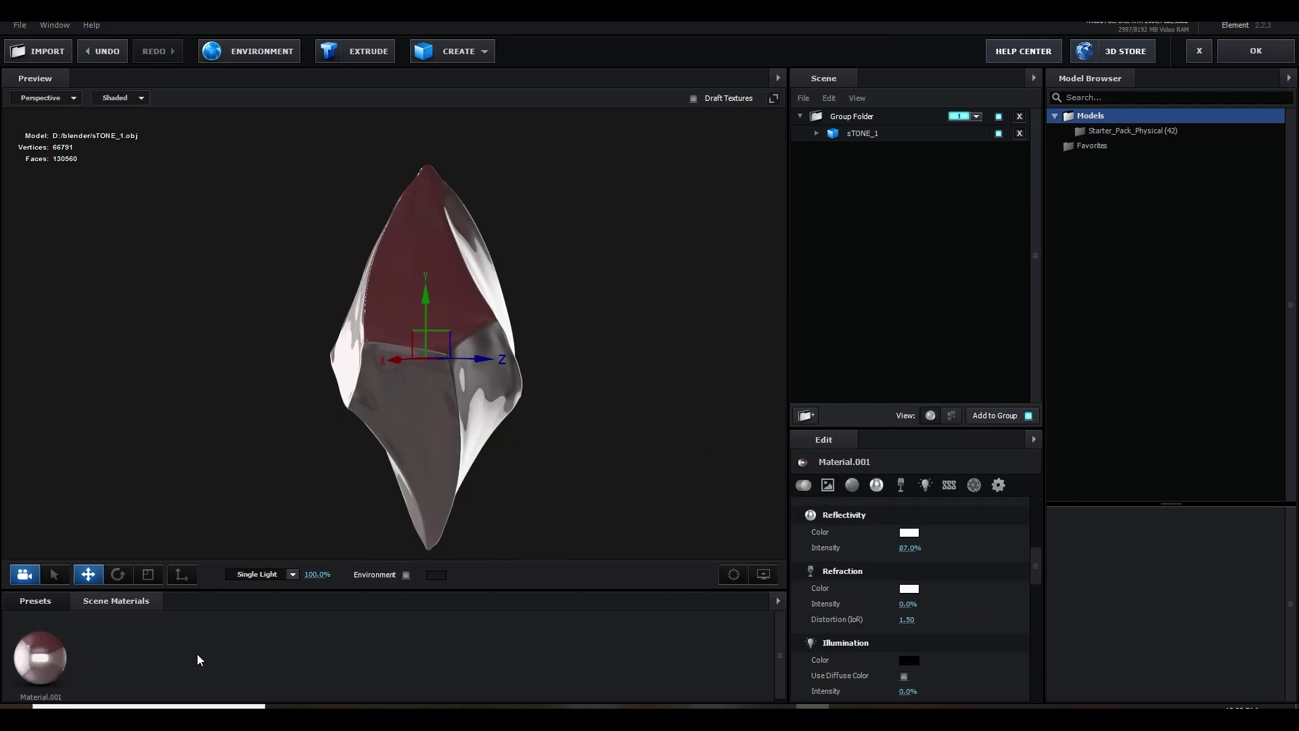
- Create a new default material, assign it to the crystal, and bring up its texture settings
right_click(199, 660)
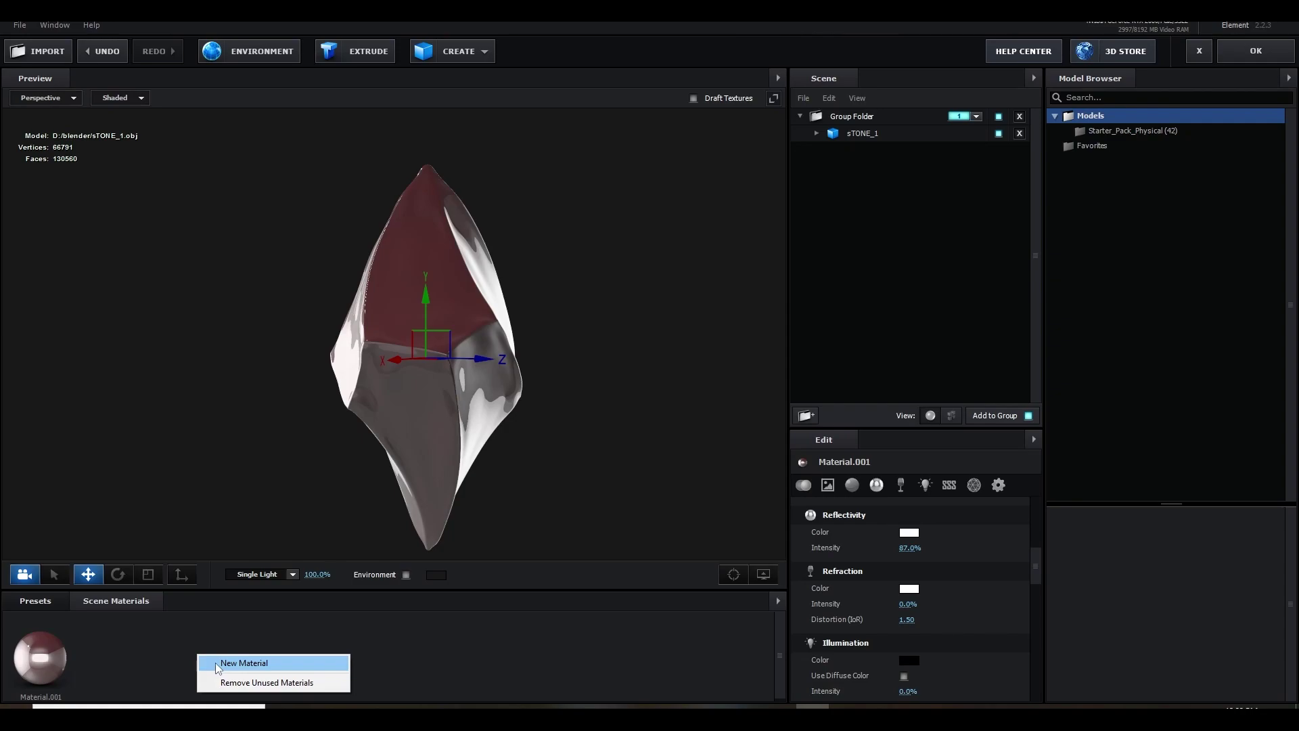
left_click(218, 665)
left_click_drag(109, 658, 404, 487)
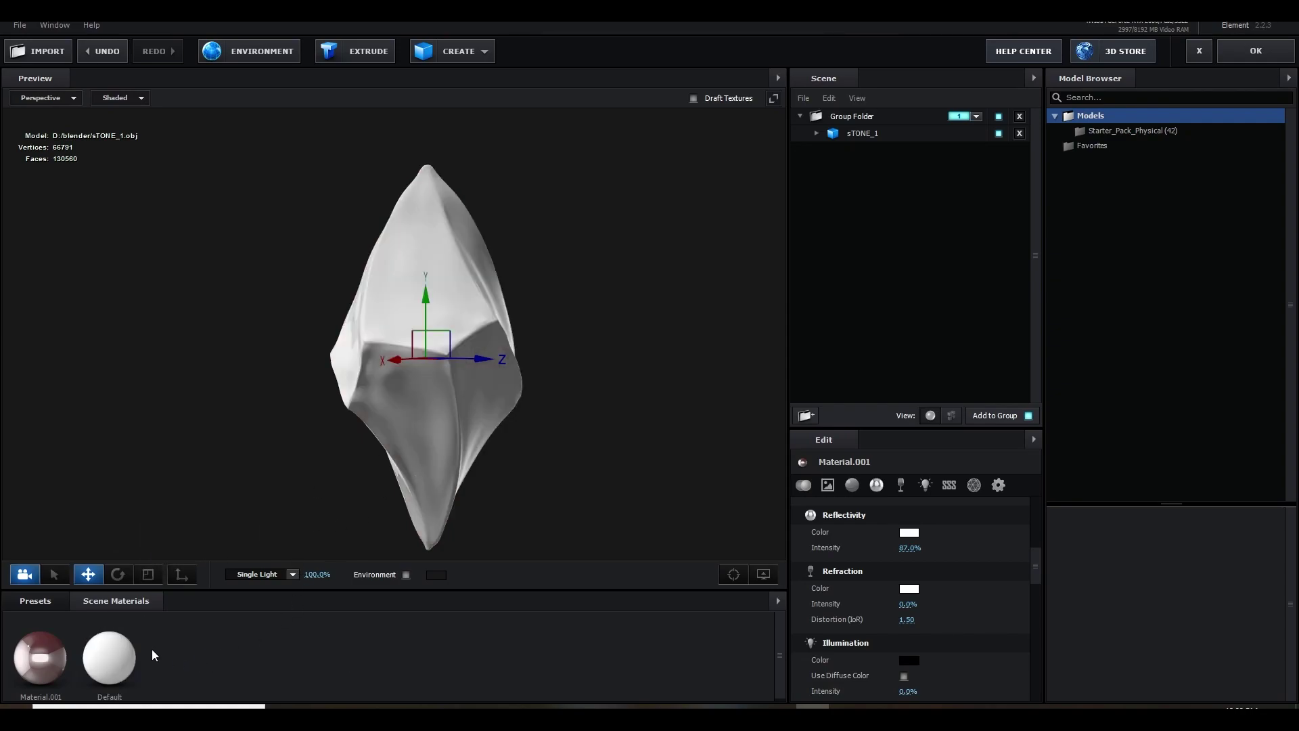
scroll(858, 586, "up", 5)
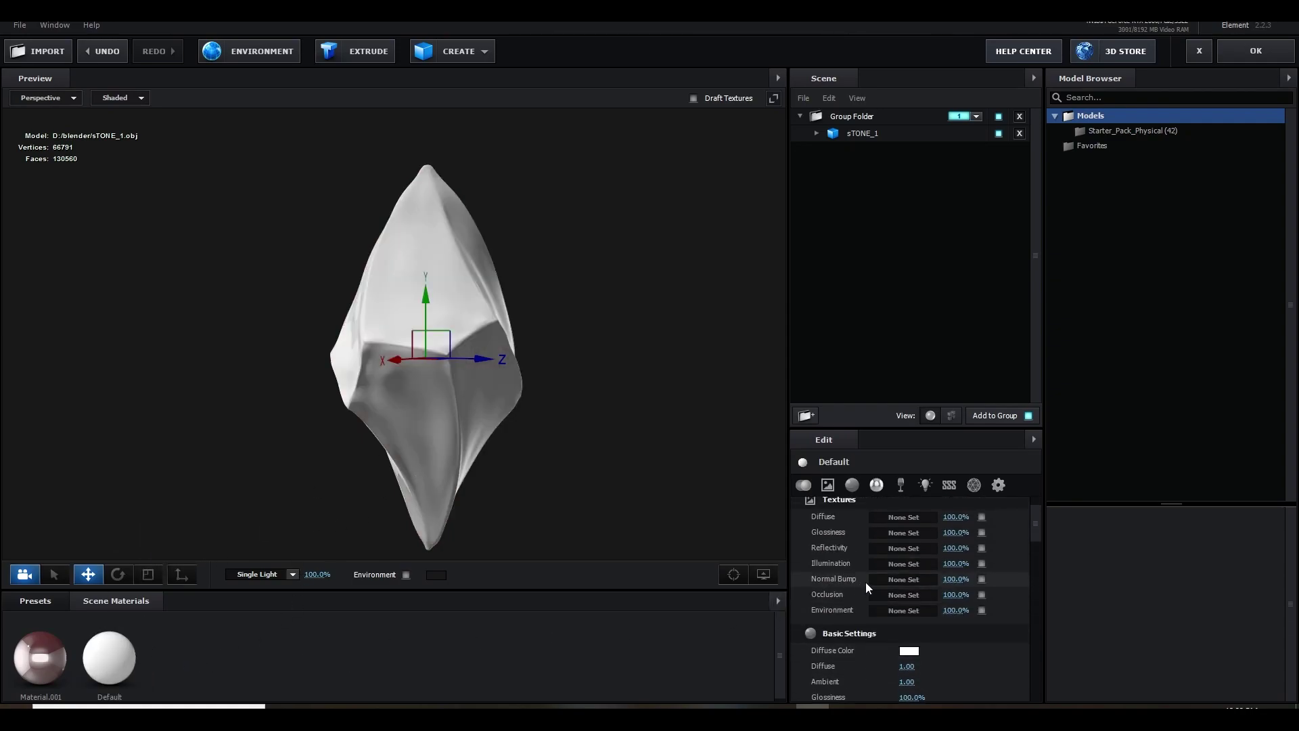
middle_click_drag(624, 508, 599, 473)
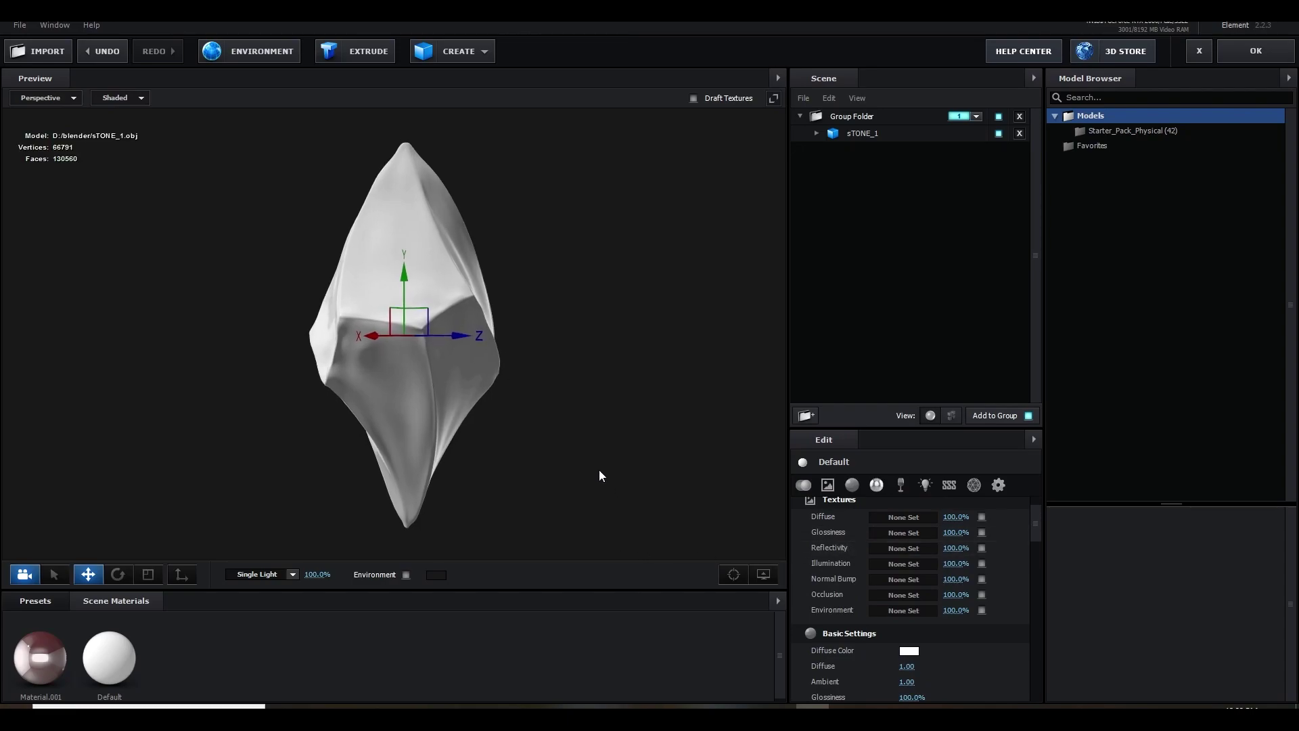
- Load vk1iadec_2K_Roughness.jpg from the Imperfections texture folder into the material's Glossiness and Normal Bump texture channels
key("alt+Tab")
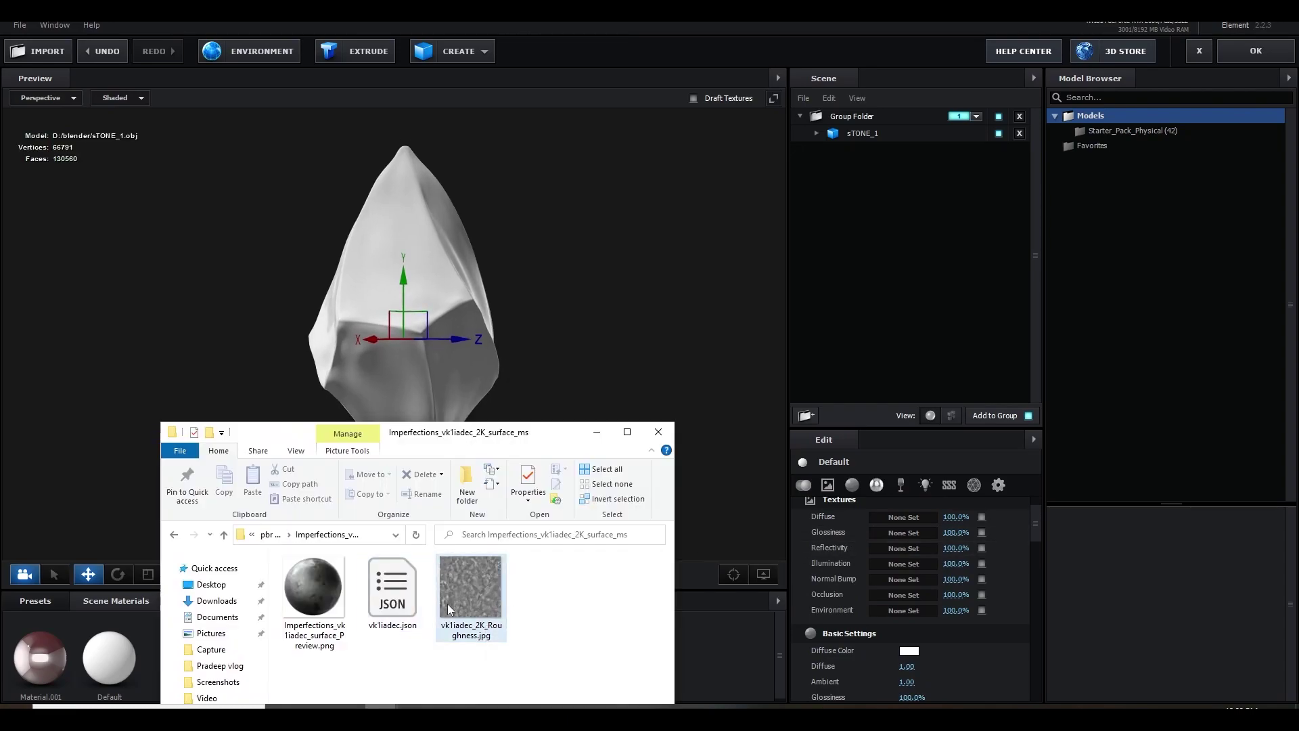
left_click_drag(471, 588, 891, 533)
left_click_drag(468, 596, 816, 598)
left_click_drag(915, 586, 907, 579)
left_click(596, 432)
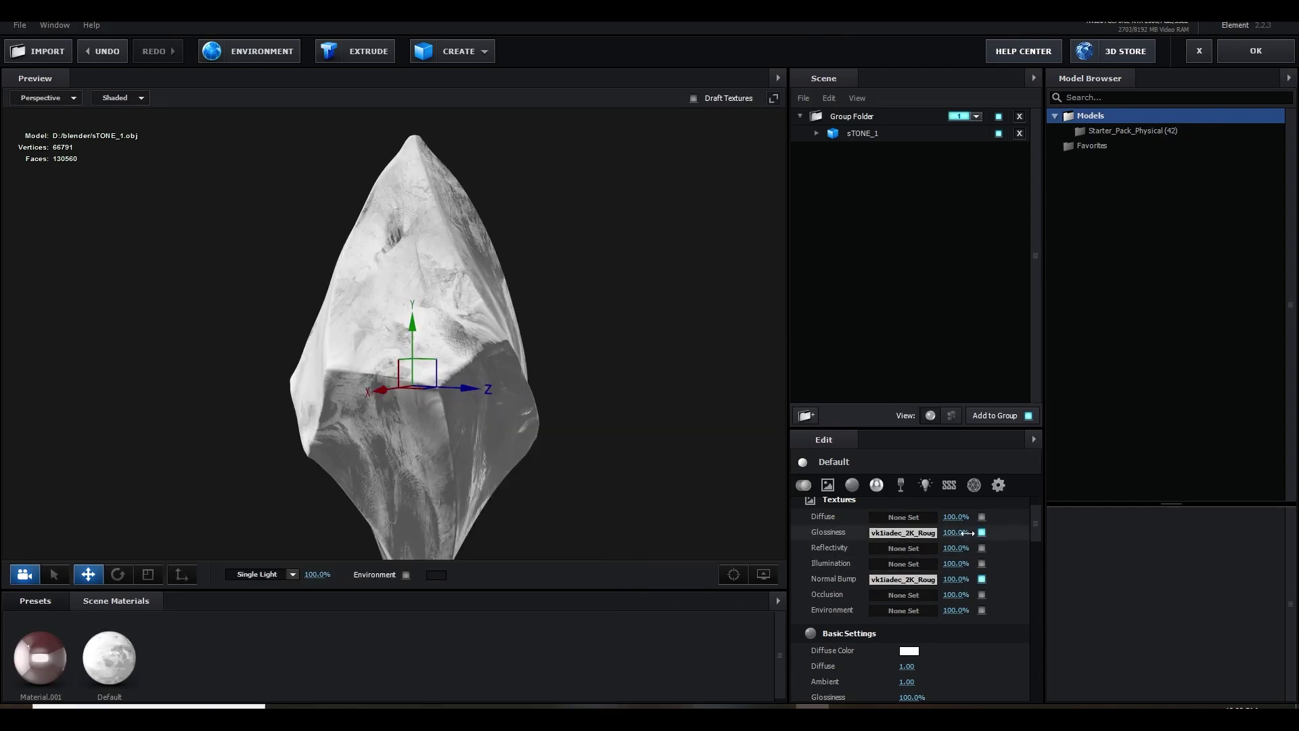
- Disable the Normal Bump texture of the crystal material
left_click(982, 578)
left_click_drag(724, 477, 589, 463)
left_click_drag(695, 517, 608, 504)
scroll(607, 505, "up", 3)
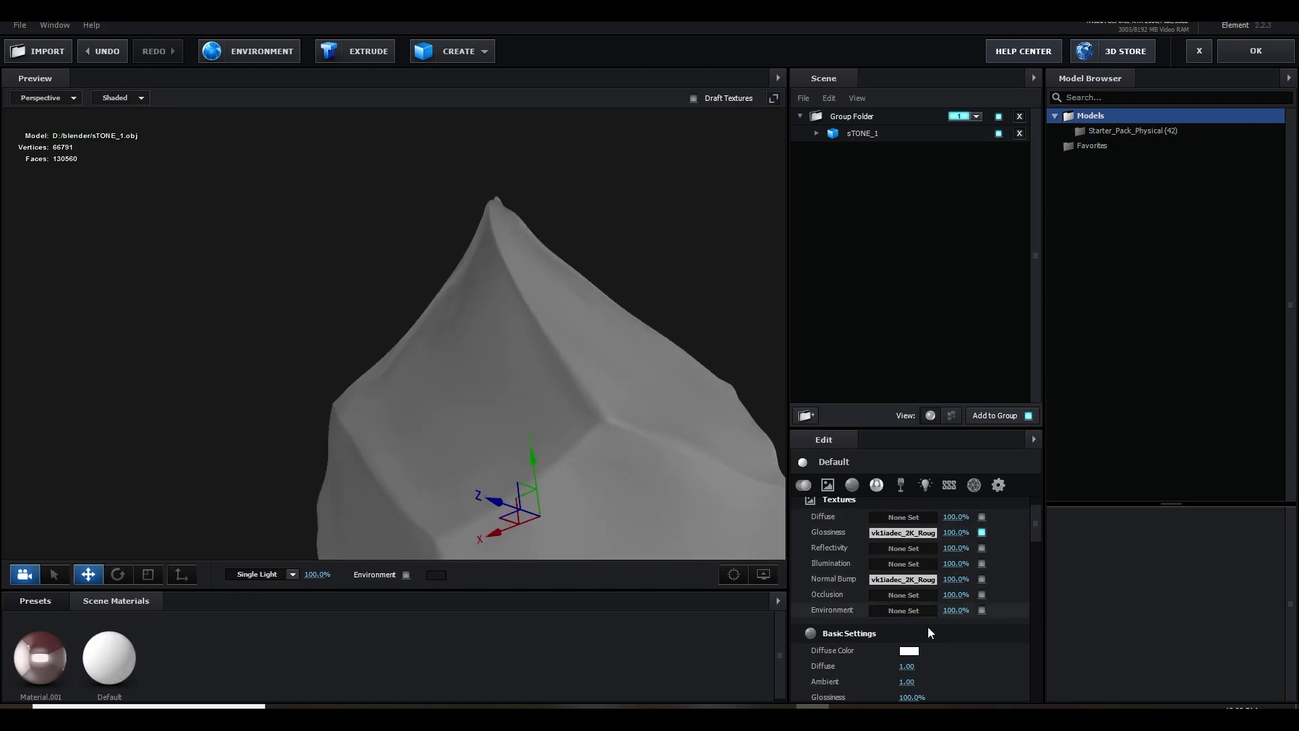
- Raise the crystal material's reflectivity intensity to 100%
scroll(930, 631, "down", 3)
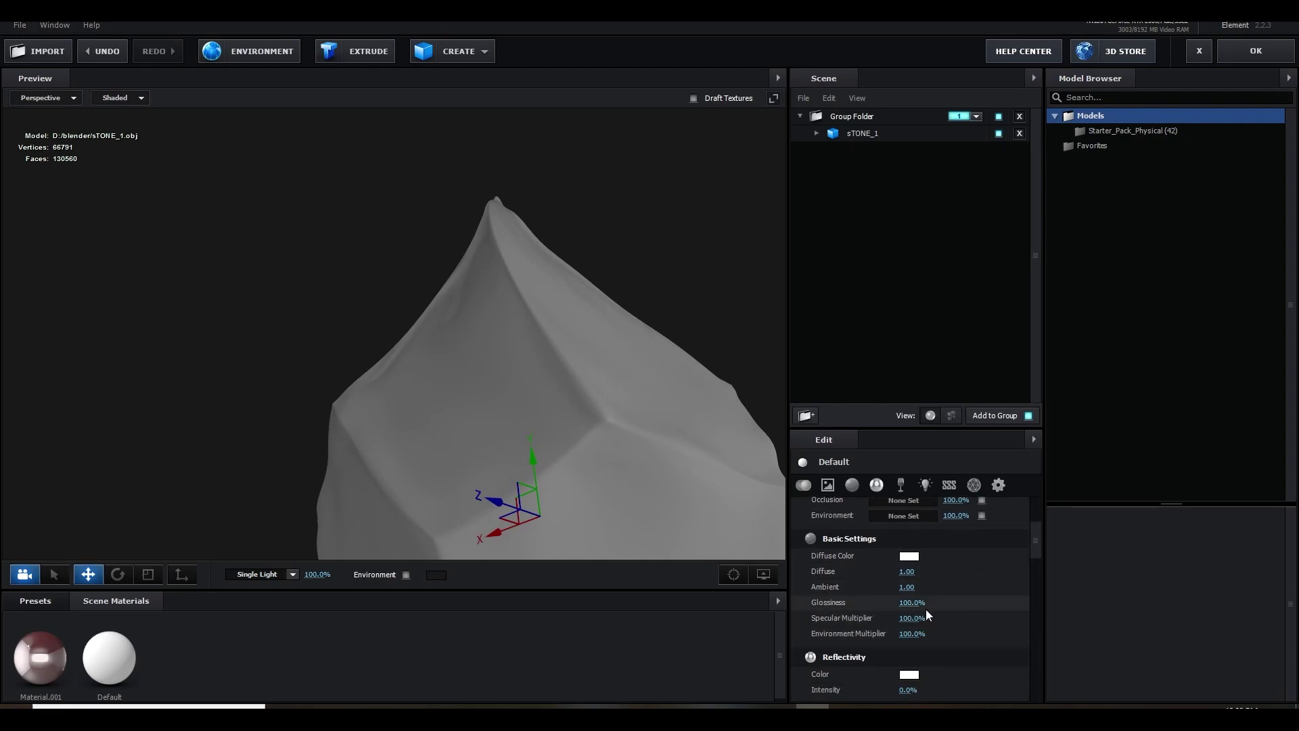
scroll(930, 668, "down", 2)
left_click_drag(910, 643, 995, 643)
left_click_drag(710, 510, 643, 542)
scroll(629, 521, "down", 3)
middle_click_drag(580, 463, 575, 399)
left_click_drag(575, 405, 609, 458)
- Adjust the Glossiness texture to contrast 71%, brightness 27% and input levels 0.10, 0.50, 0.44
scroll(923, 584, "up", 5)
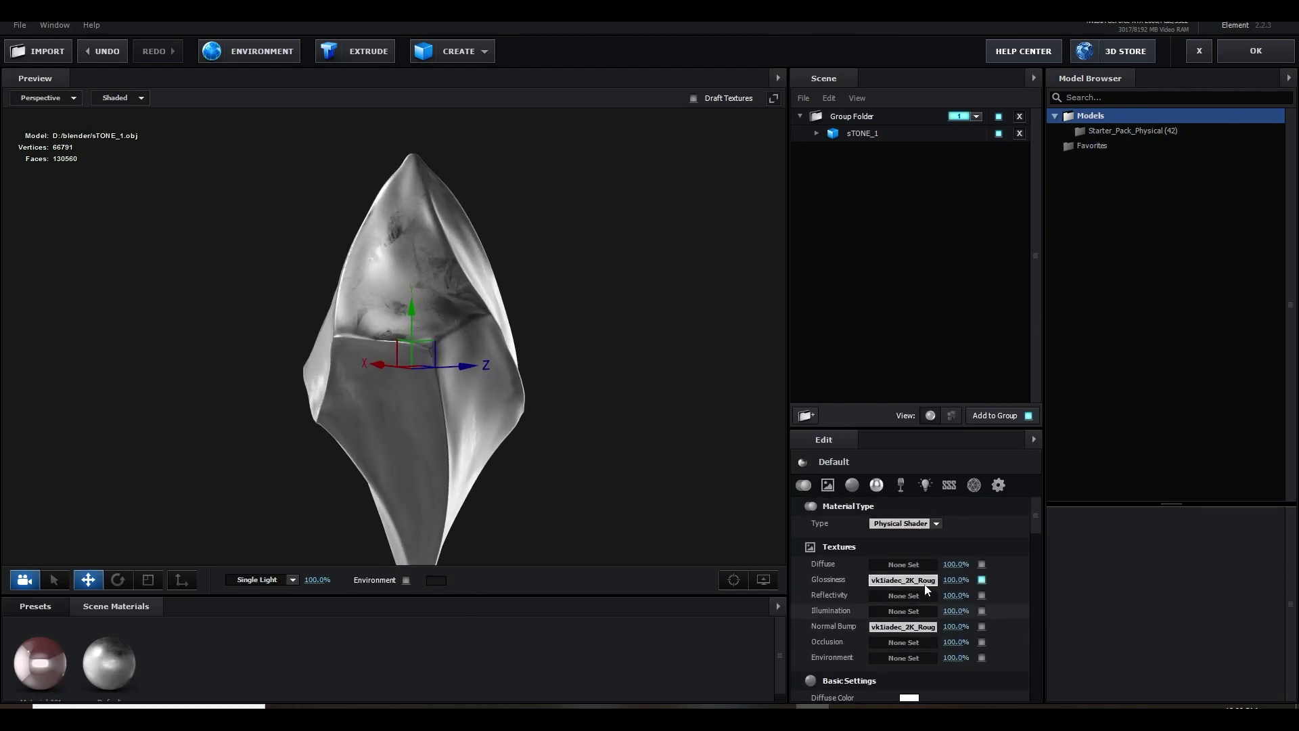
left_click(917, 580)
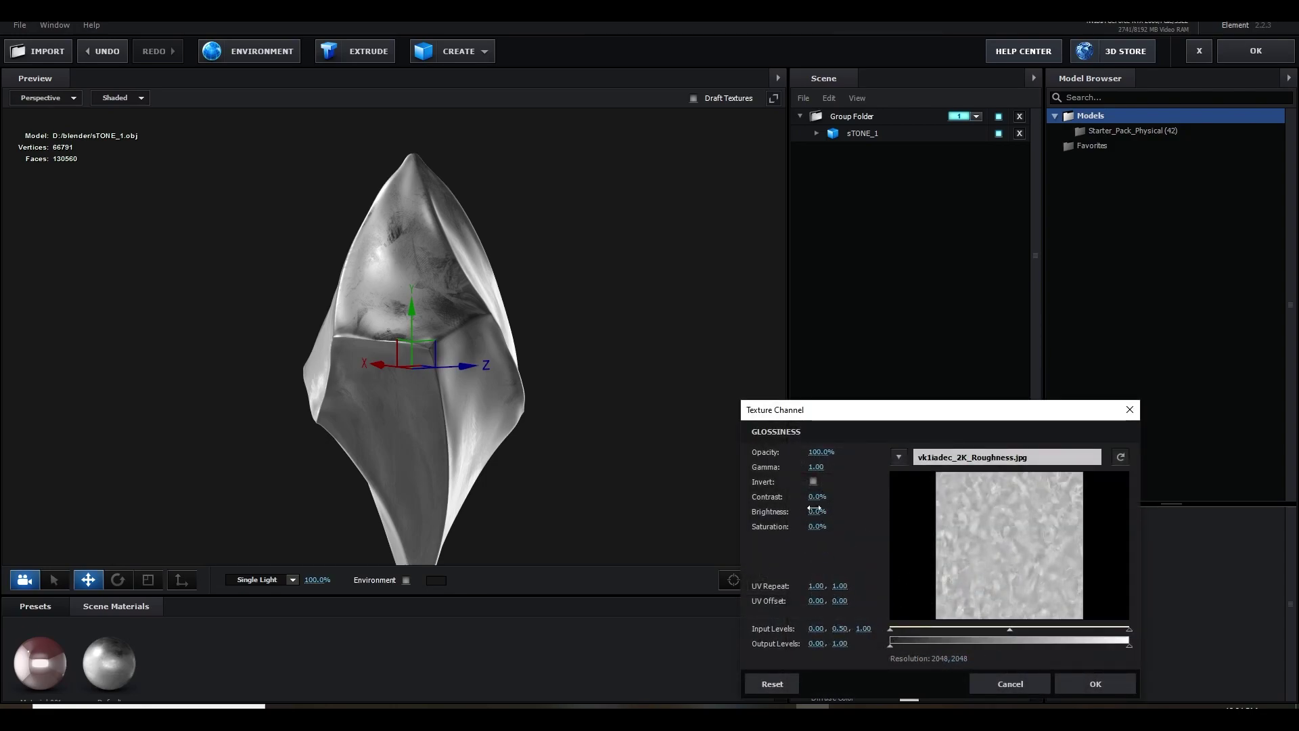
left_click_drag(814, 514, 859, 496)
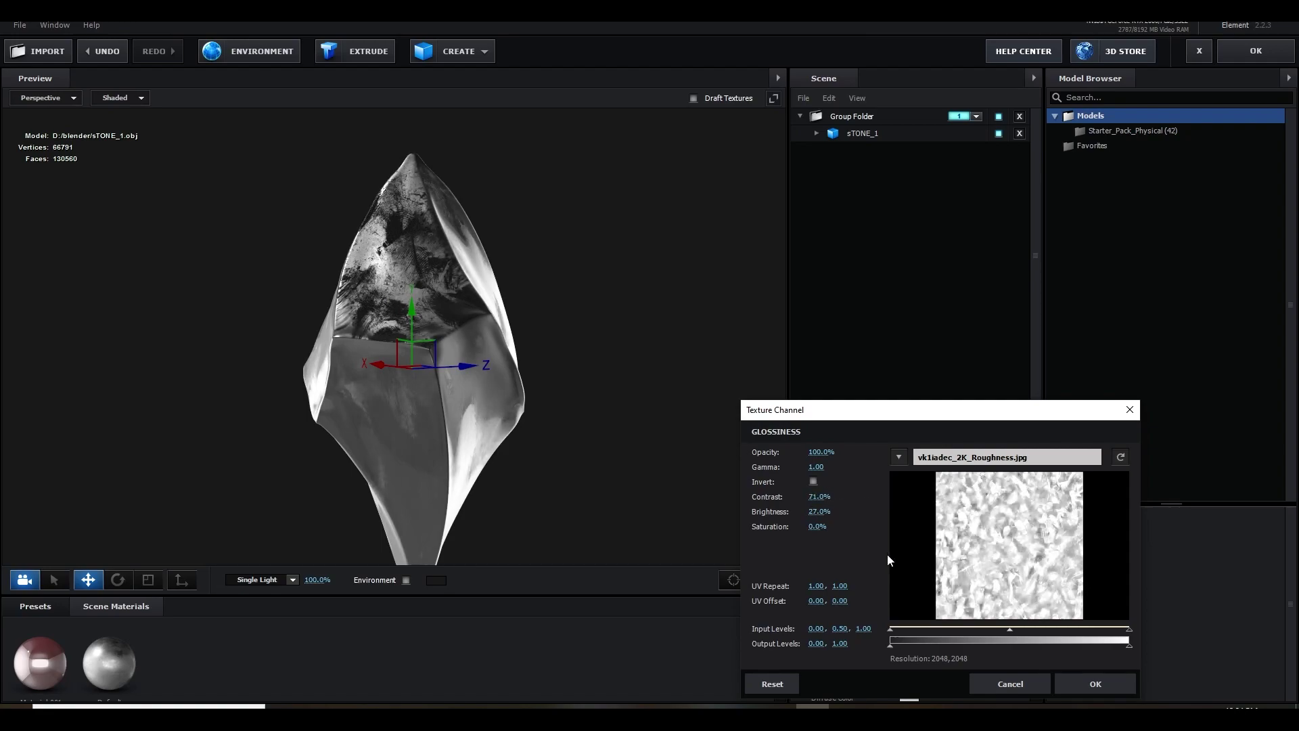
left_click_drag(1129, 629, 1006, 625)
mouse_move(907, 632)
left_mouse_down()
mouse_move(935, 632)
mouse_move(915, 632)
left_mouse_up()
left_click_drag(1007, 629, 991, 633)
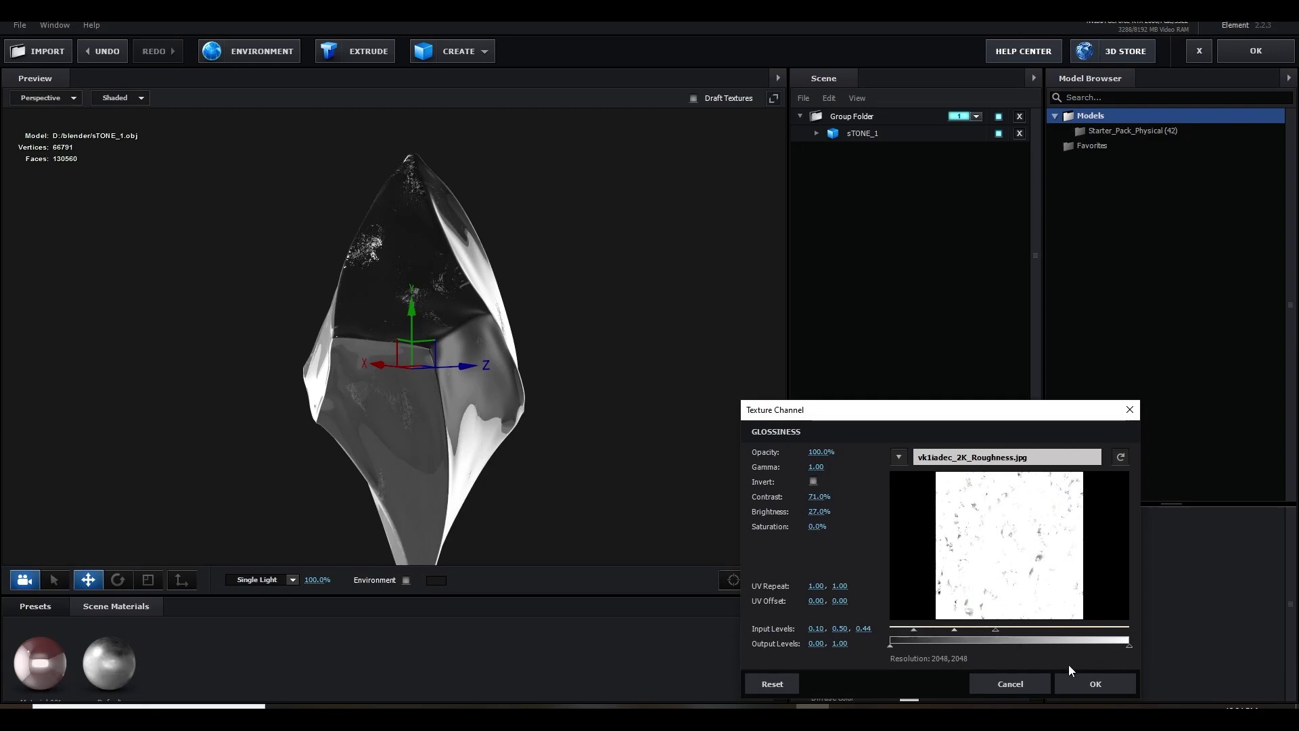
left_click(1078, 679)
- Change the texture mapping of the sTONE_1 model from UV to the Box (Preserve) option
left_click_drag(534, 452, 506, 330)
left_click(862, 134)
left_click(853, 485)
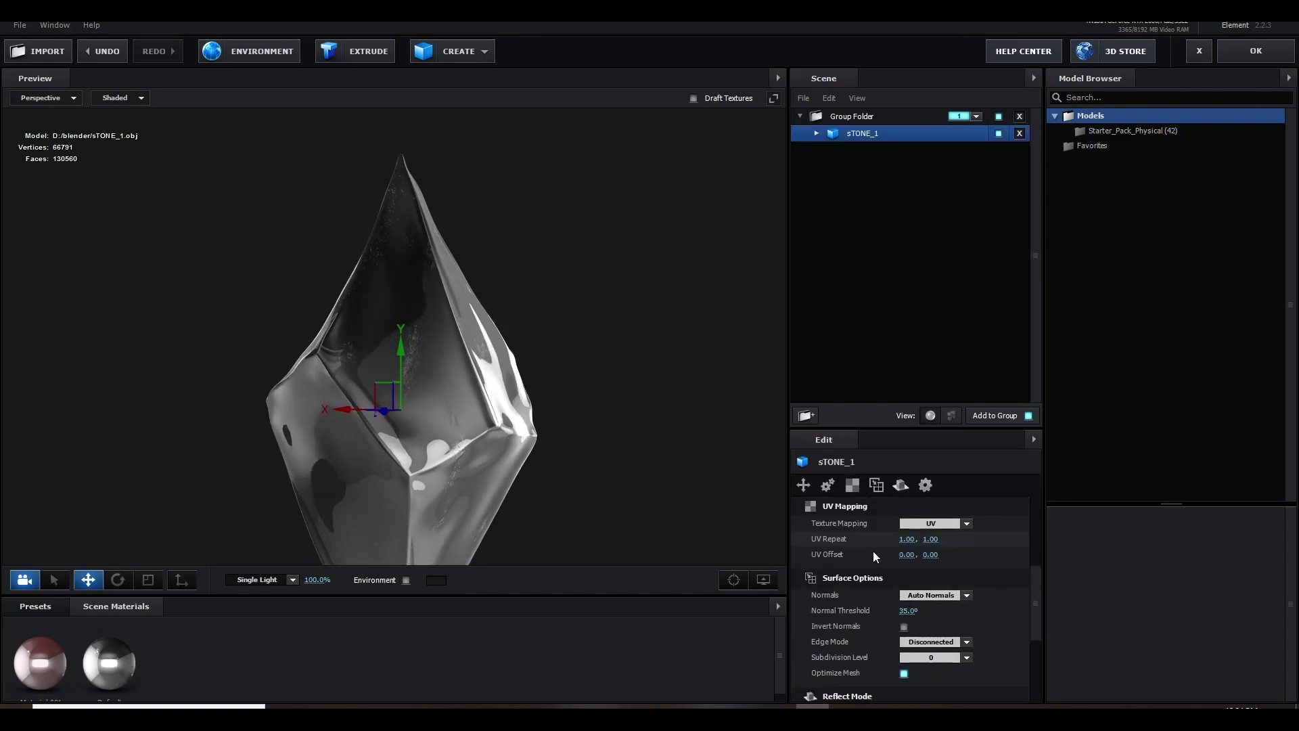
left_click(928, 527)
left_click(950, 355)
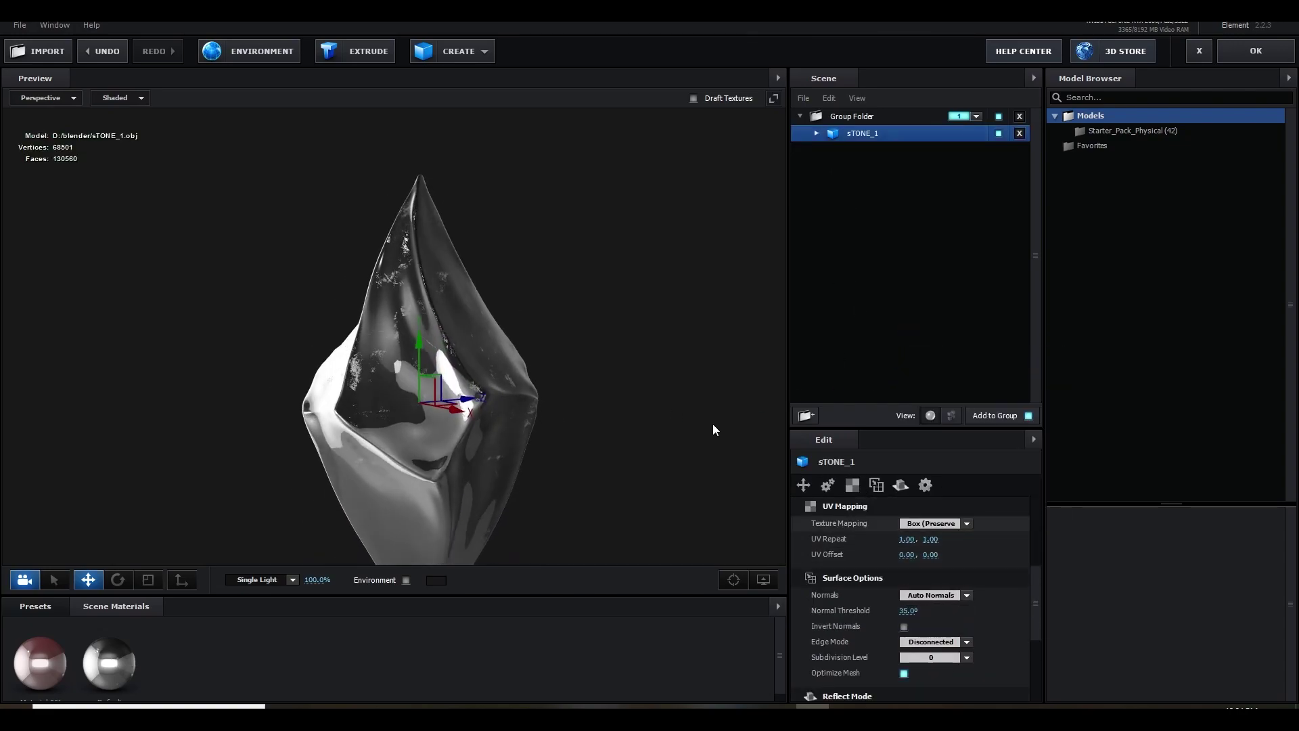
mouse_move(713, 424)
left_mouse_down()
mouse_move(777, 418)
mouse_move(689, 432)
left_mouse_up()
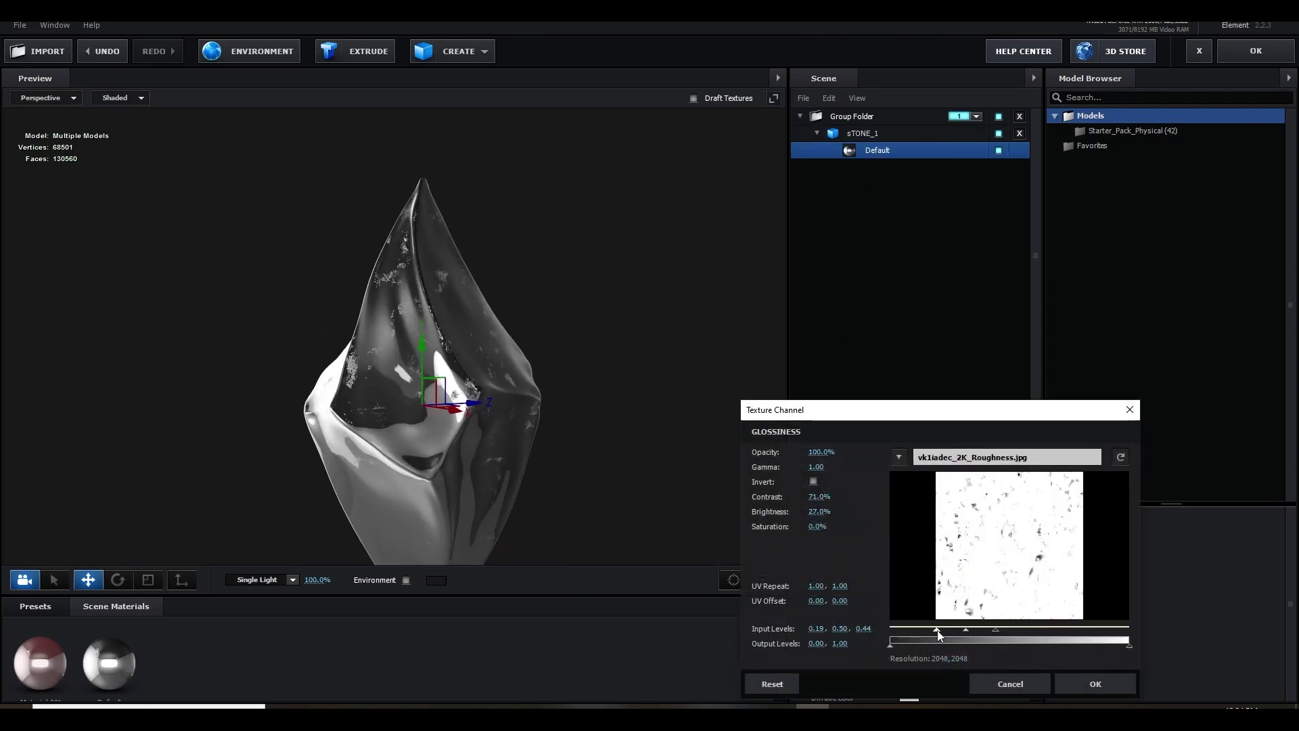
- Refine the input levels of the Default material's Glossiness texture to 0.14, 0.50, 0.27
left_click_drag(996, 631, 955, 628)
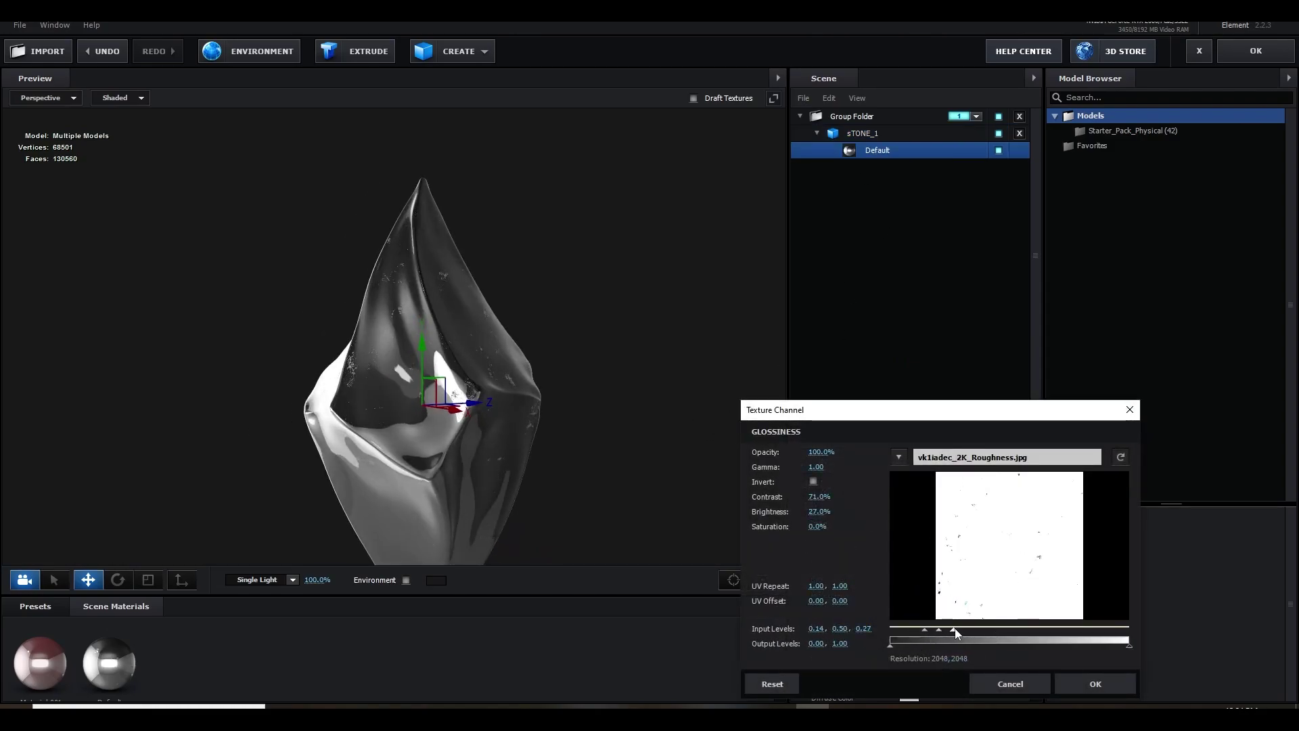
left_click(1083, 682)
left_click_drag(563, 454, 499, 442)
- Set the material's diffuse color to light purple A86EFF
scroll(848, 565, "down", 3)
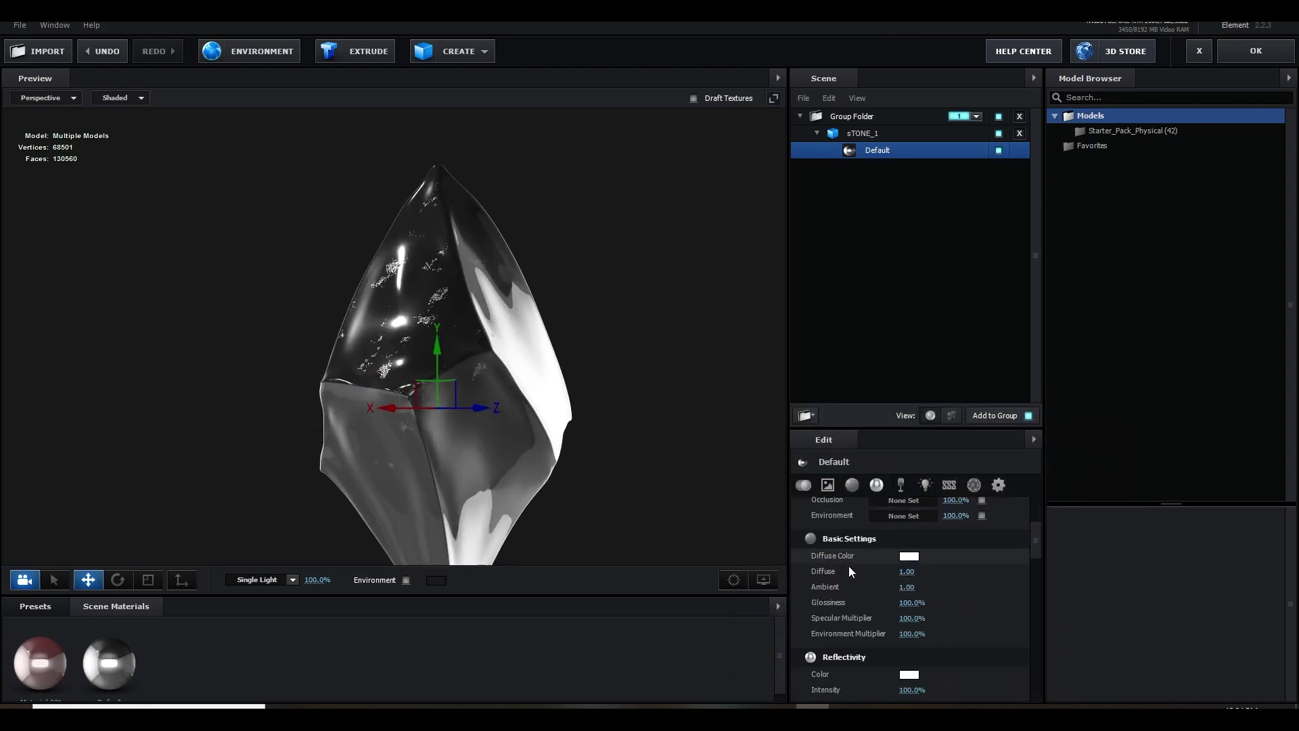
left_click(905, 554)
left_click_drag(975, 569, 976, 537)
left_click_drag(869, 496, 881, 491)
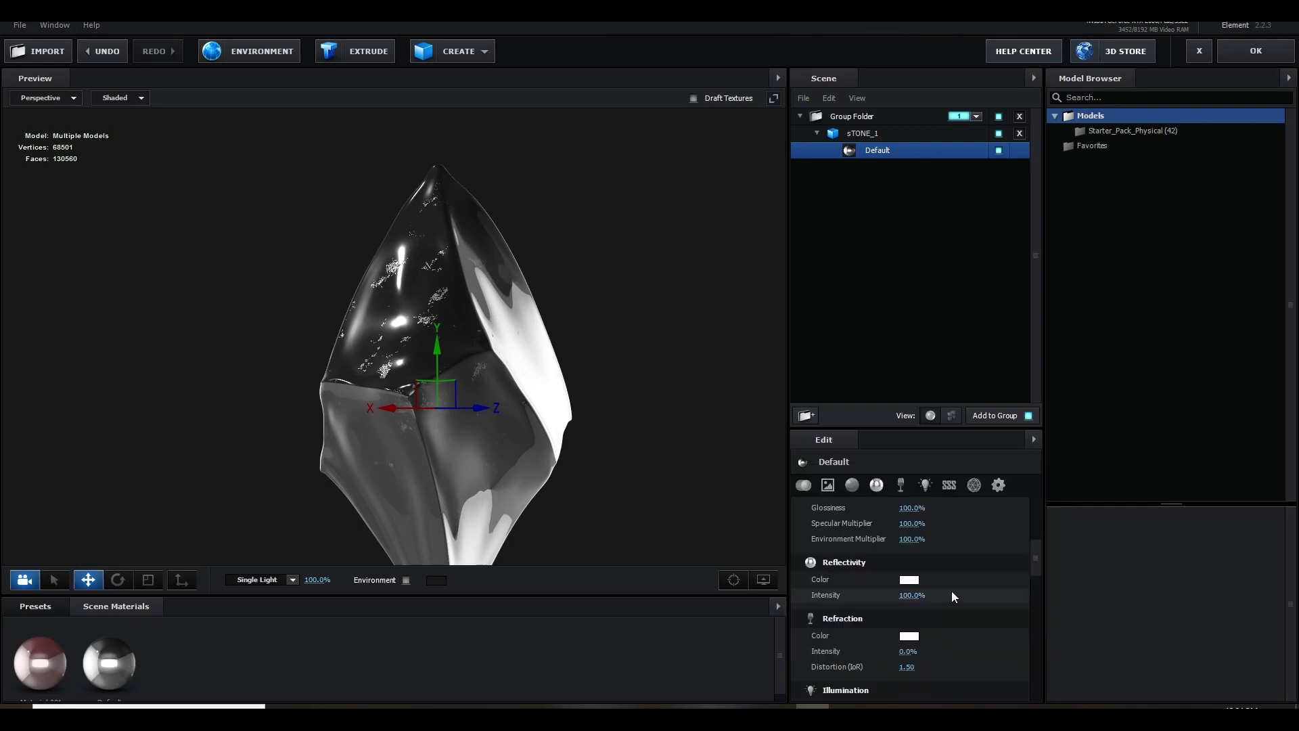
- Set the material's reflectivity color to a bright pink
left_click(910, 581)
left_click_drag(975, 571, 975, 541)
left_click(874, 526)
left_click_drag(875, 523, 876, 518)
key("Return")
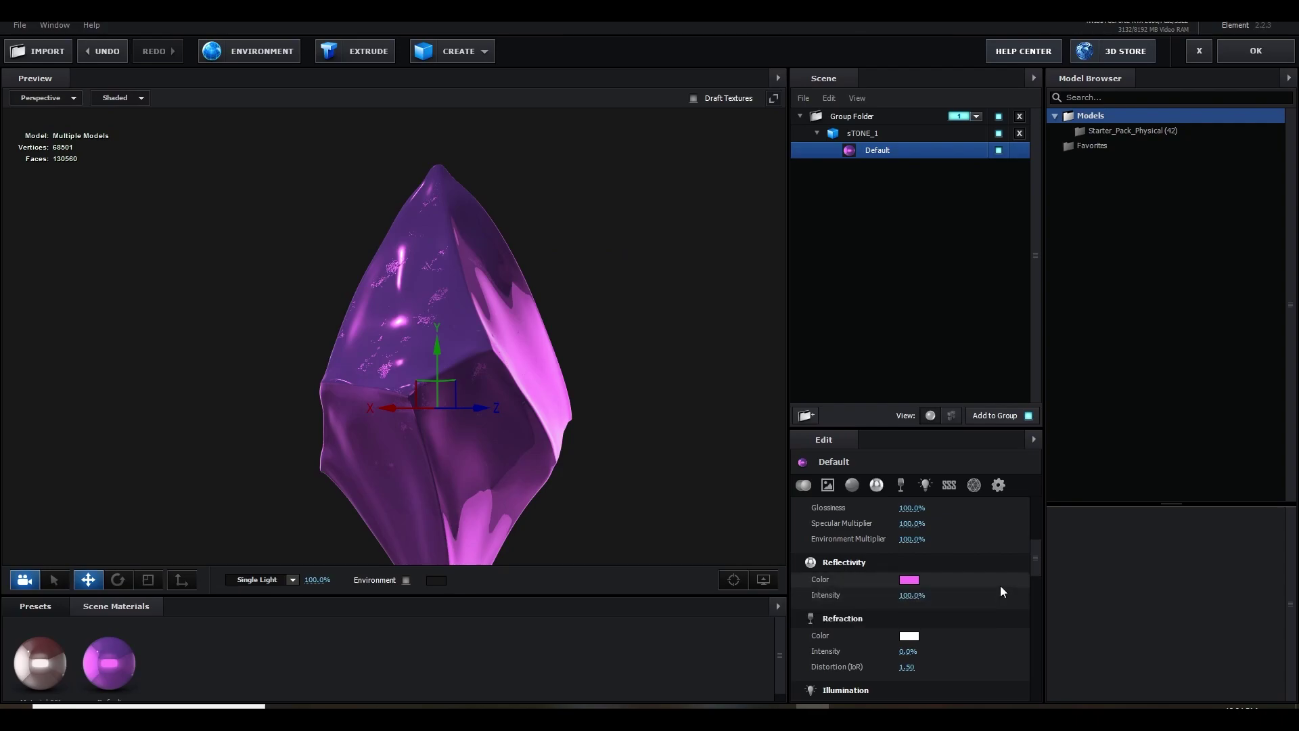
- Examine the crystal from another angle and review its diffuse color, keeping the color as it is
scroll(999, 579, "up", 3)
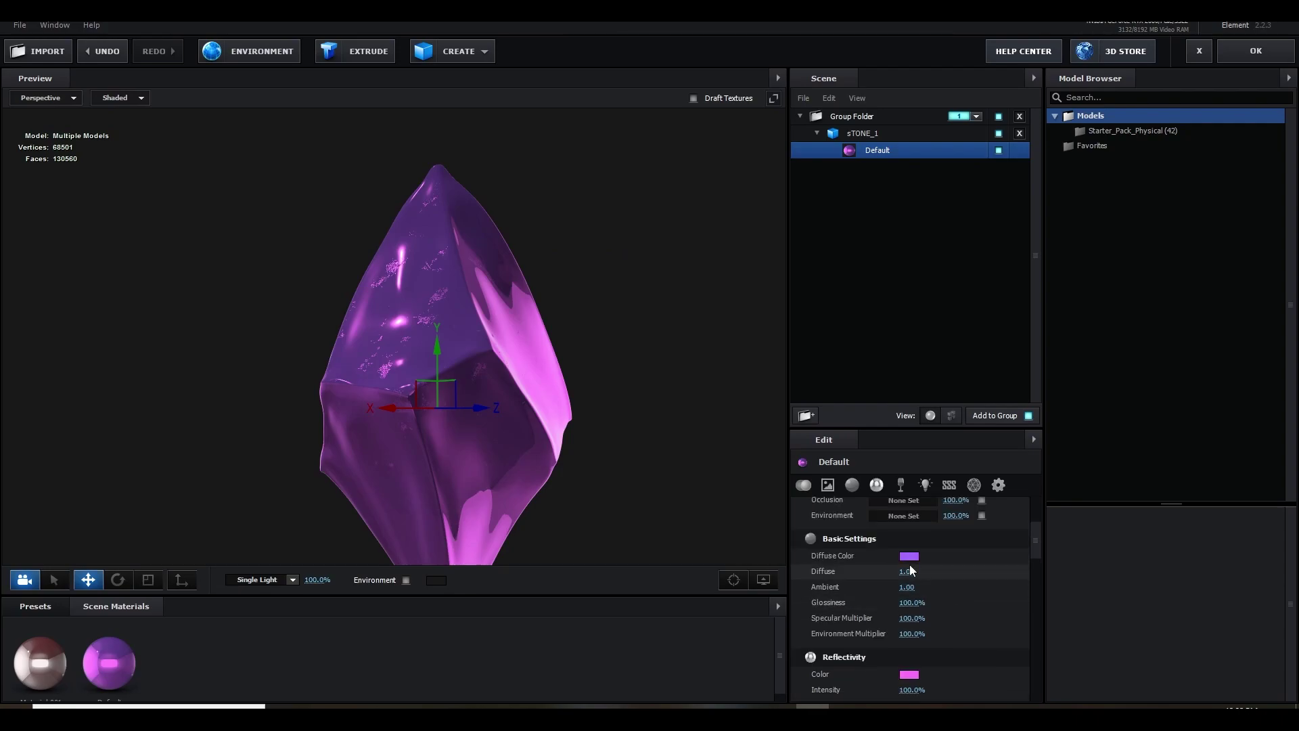
scroll(936, 636, "down", 1)
scroll(940, 630, "up", 1)
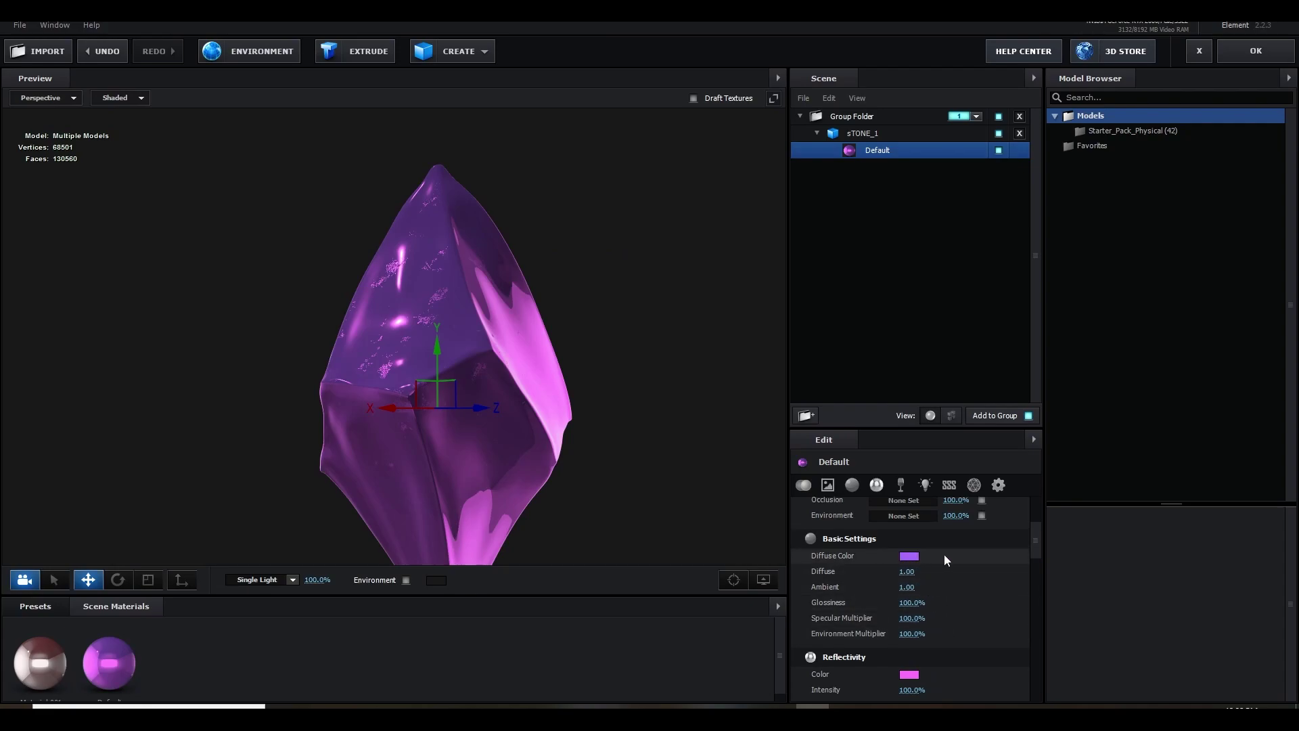
left_click_drag(470, 473, 572, 452)
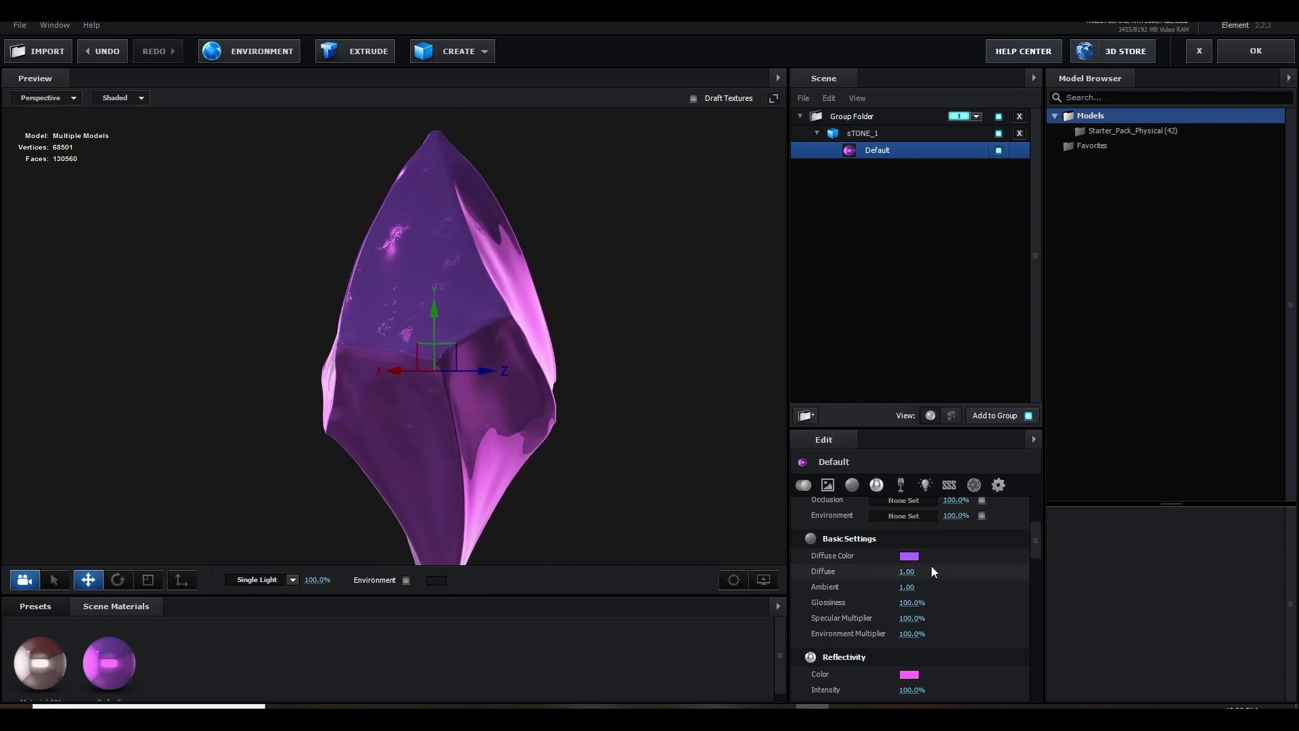
left_click(909, 556)
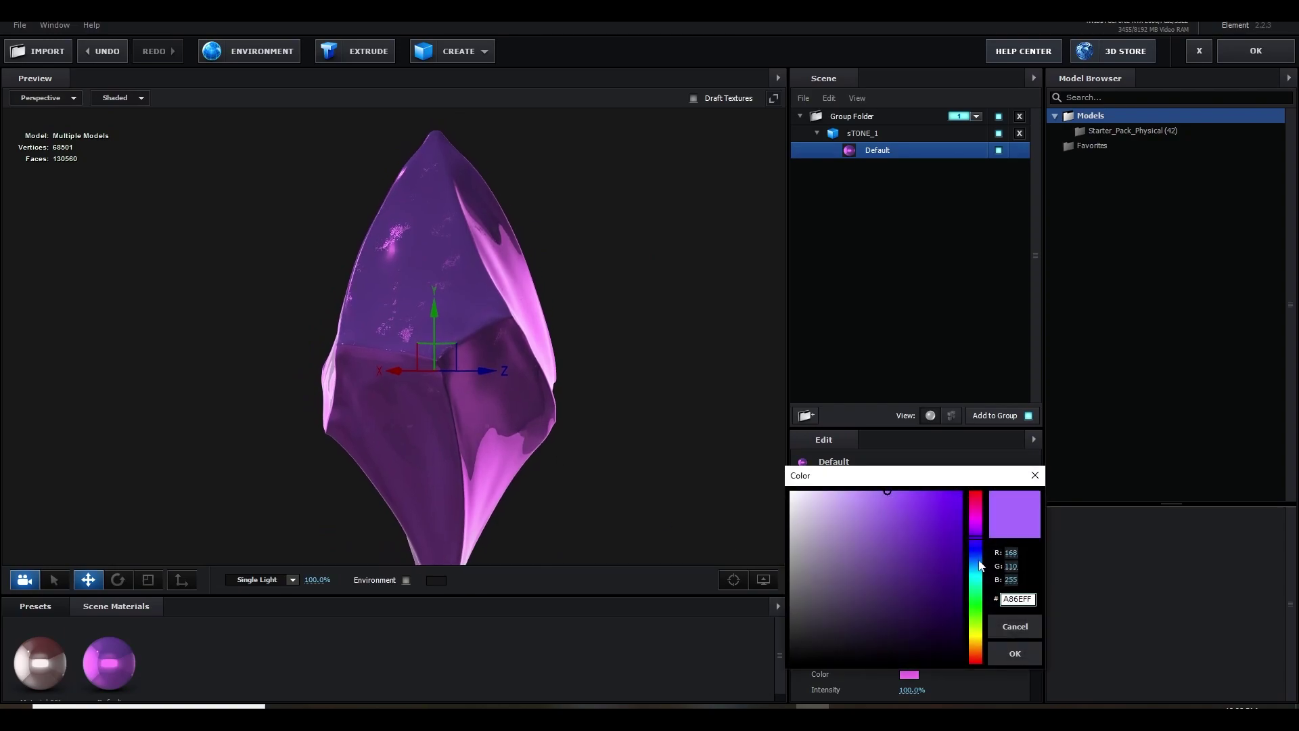
left_click(1015, 653)
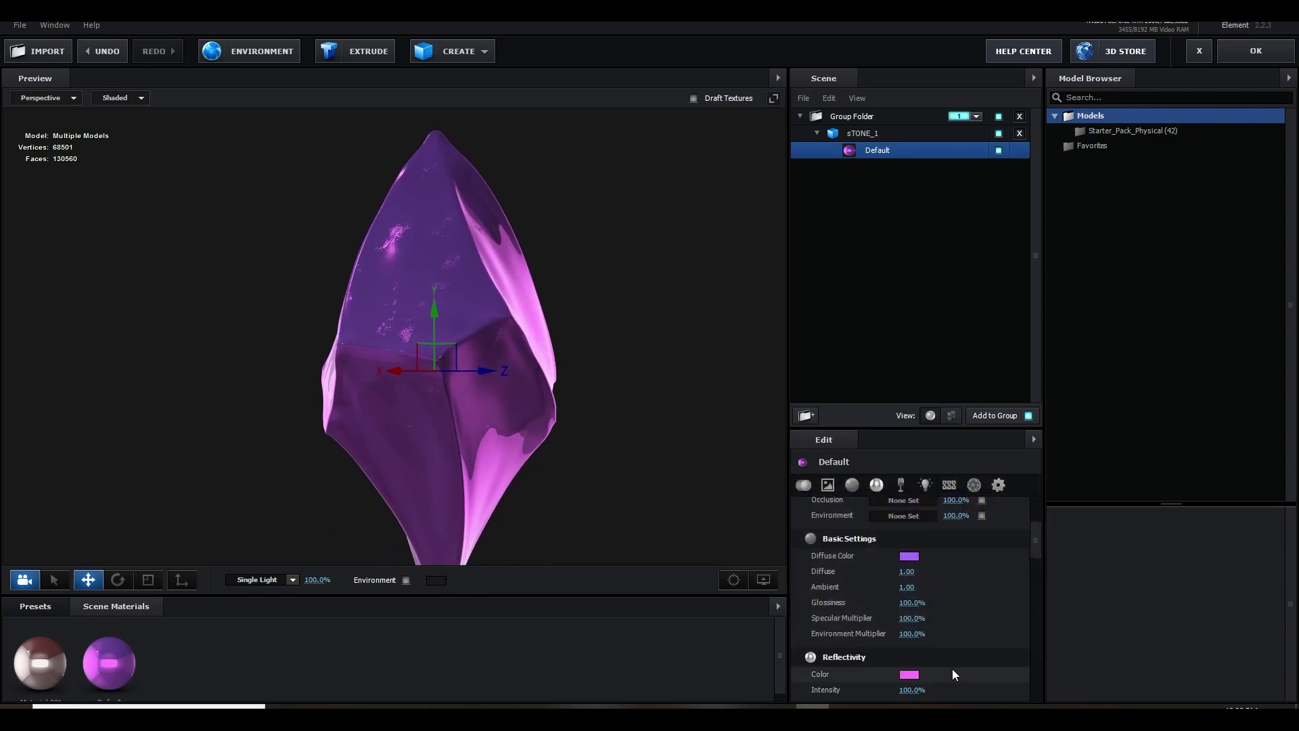
- Try out the refraction intensity on the crystal material
scroll(963, 638, "down", 2)
scroll(954, 643, "down", 2)
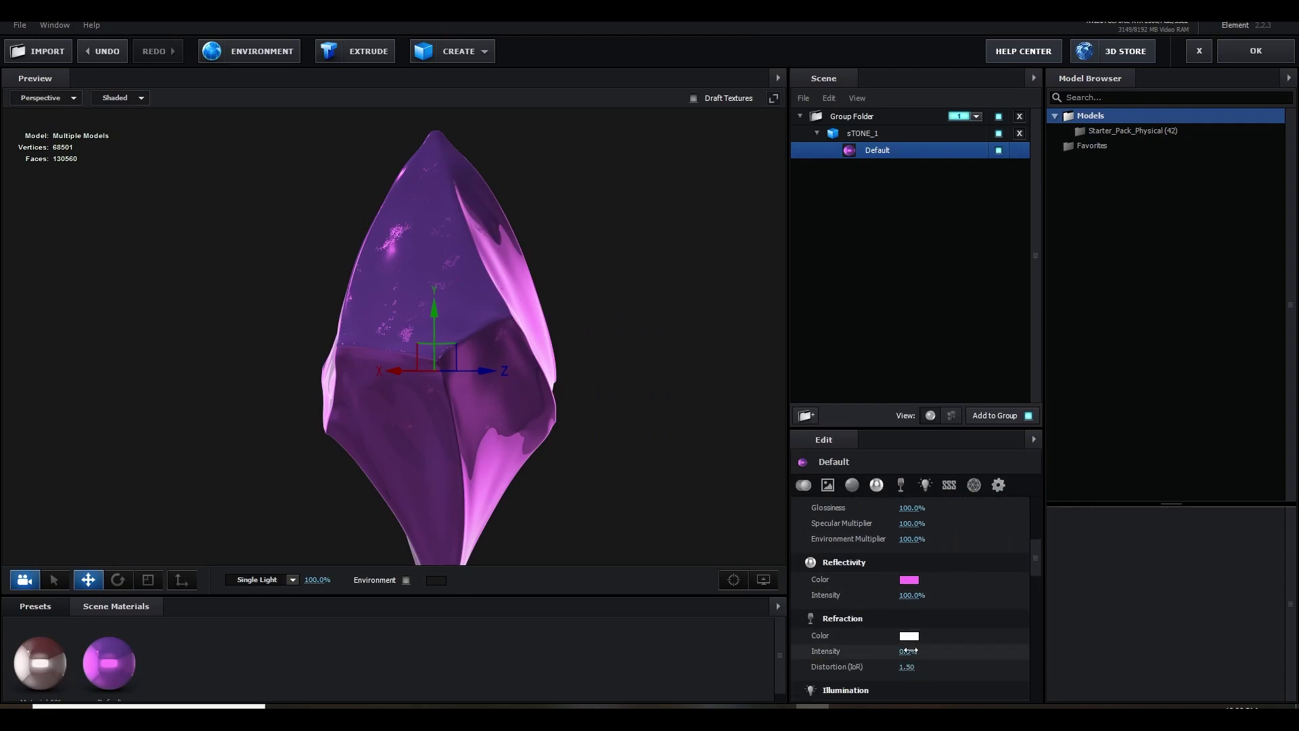
left_click_drag(906, 651, 856, 654)
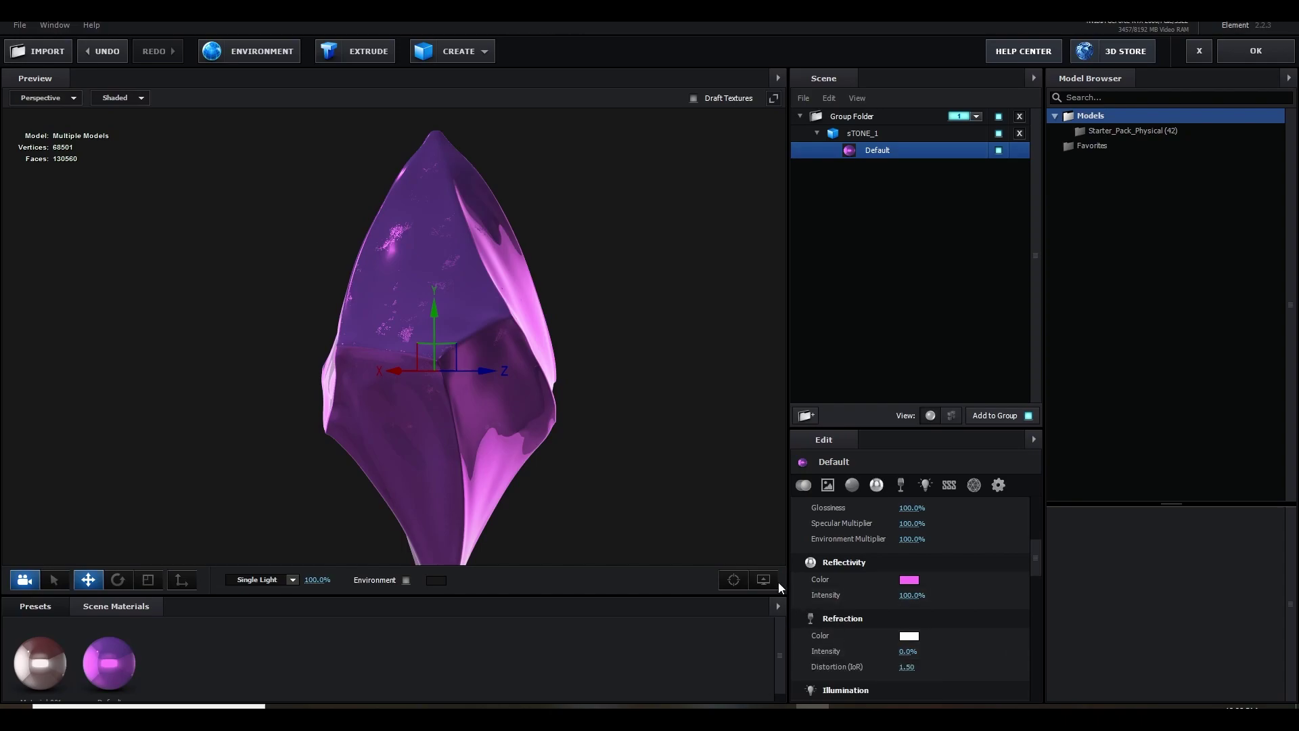
- Compare the crystal with reflectivity intensity at 0%, and set that intensity to 70%
left_click(911, 594)
type("0")
key("Return")
left_click_drag(600, 494, 563, 487)
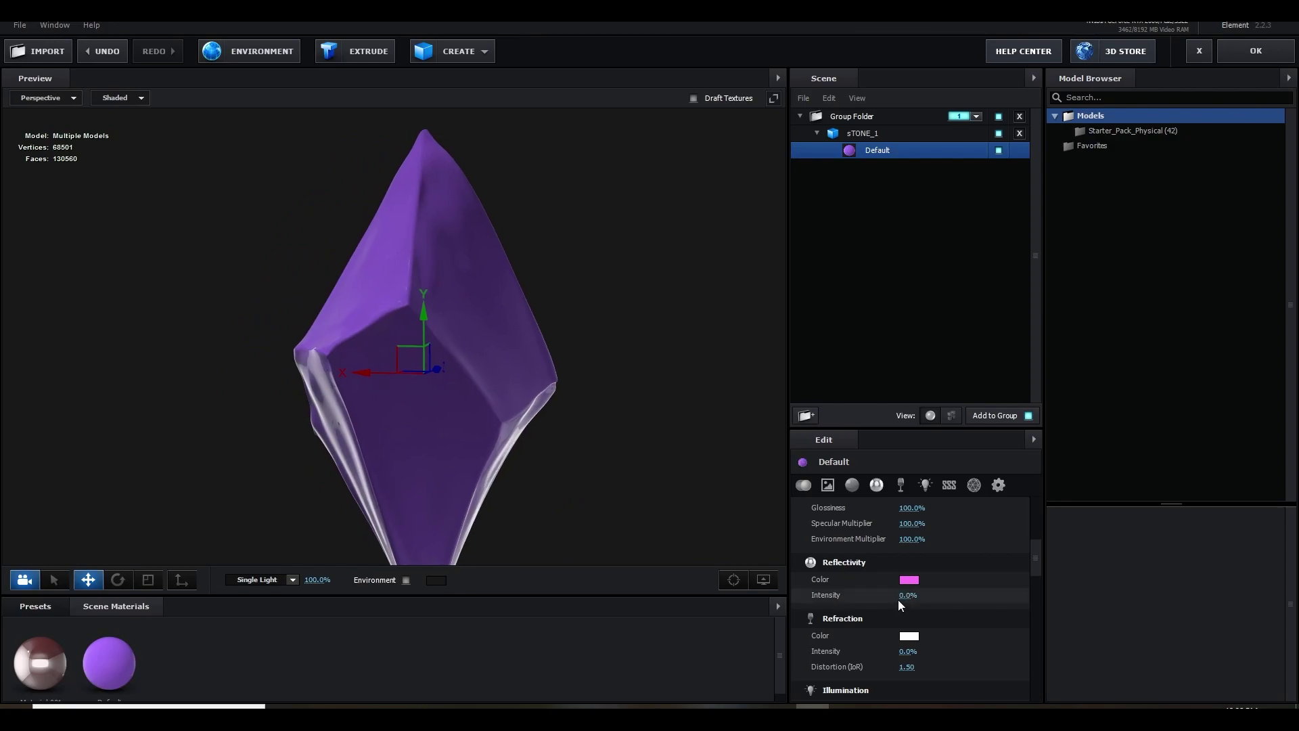
left_click_drag(906, 595, 974, 597)
left_click_drag(406, 303, 450, 307)
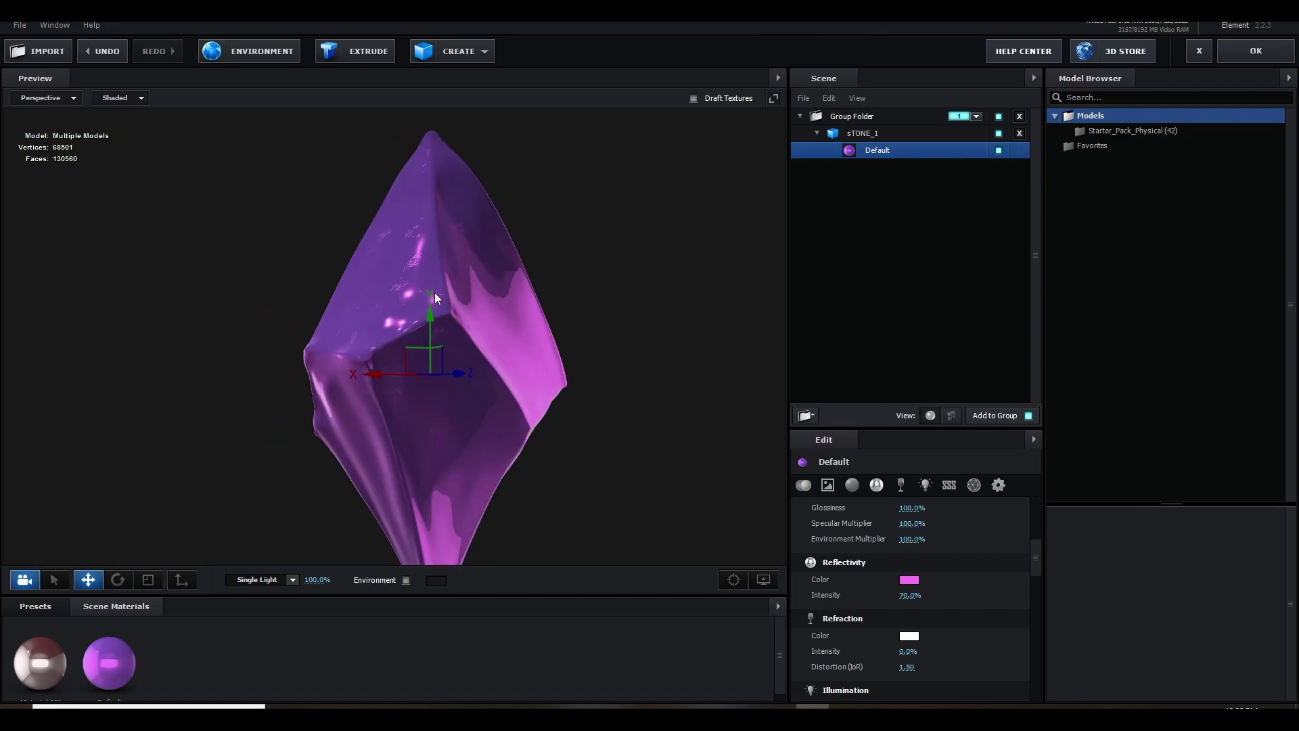
- Set the refraction color to blue-violet 6936FD and the refraction intensity to 65%
left_click(909, 636)
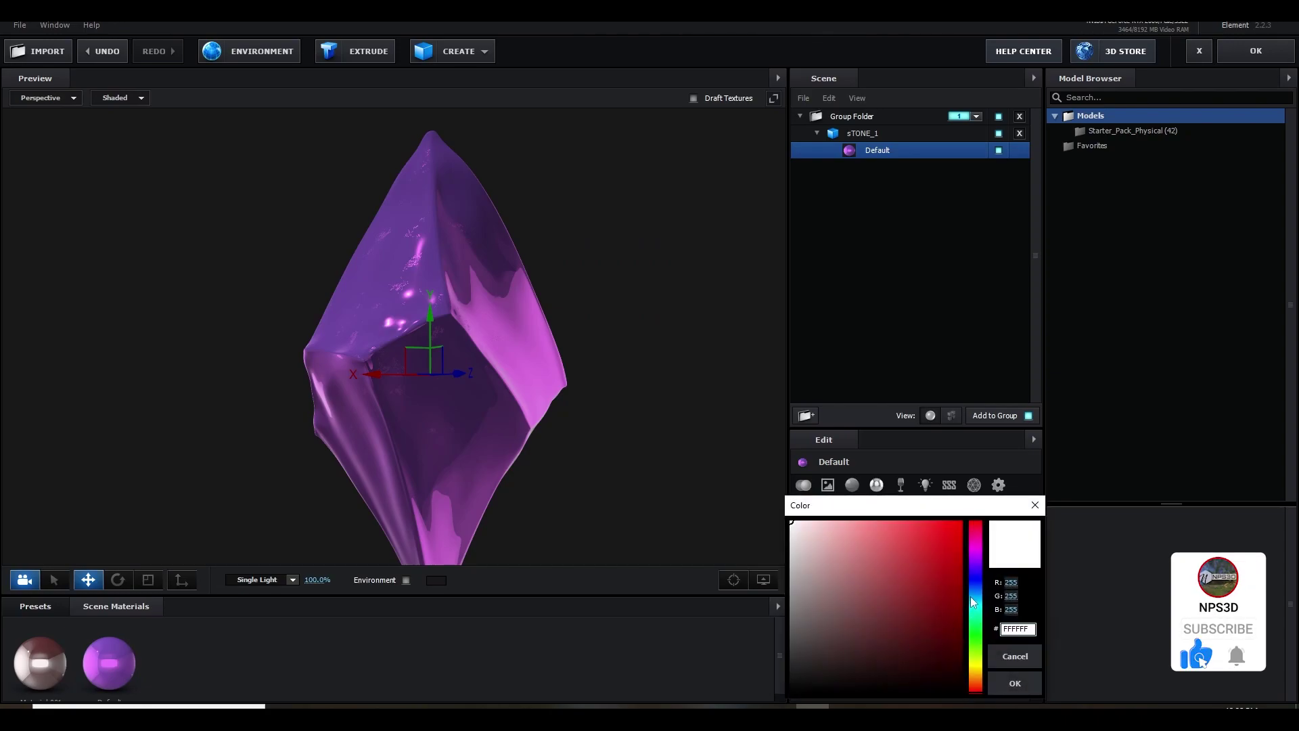
left_click(925, 522)
left_click_drag(972, 597, 974, 570)
left_click(1003, 681)
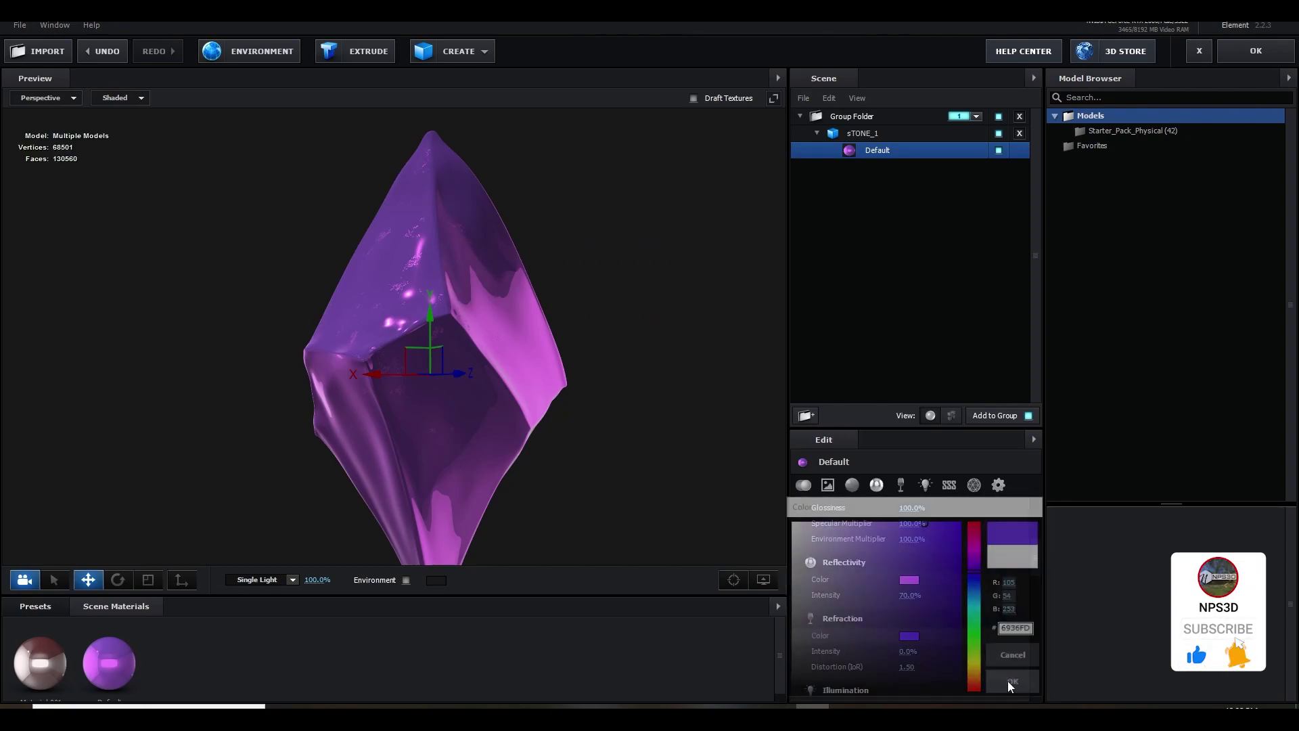
left_click_drag(907, 652, 943, 645)
left_click_drag(609, 475, 479, 482)
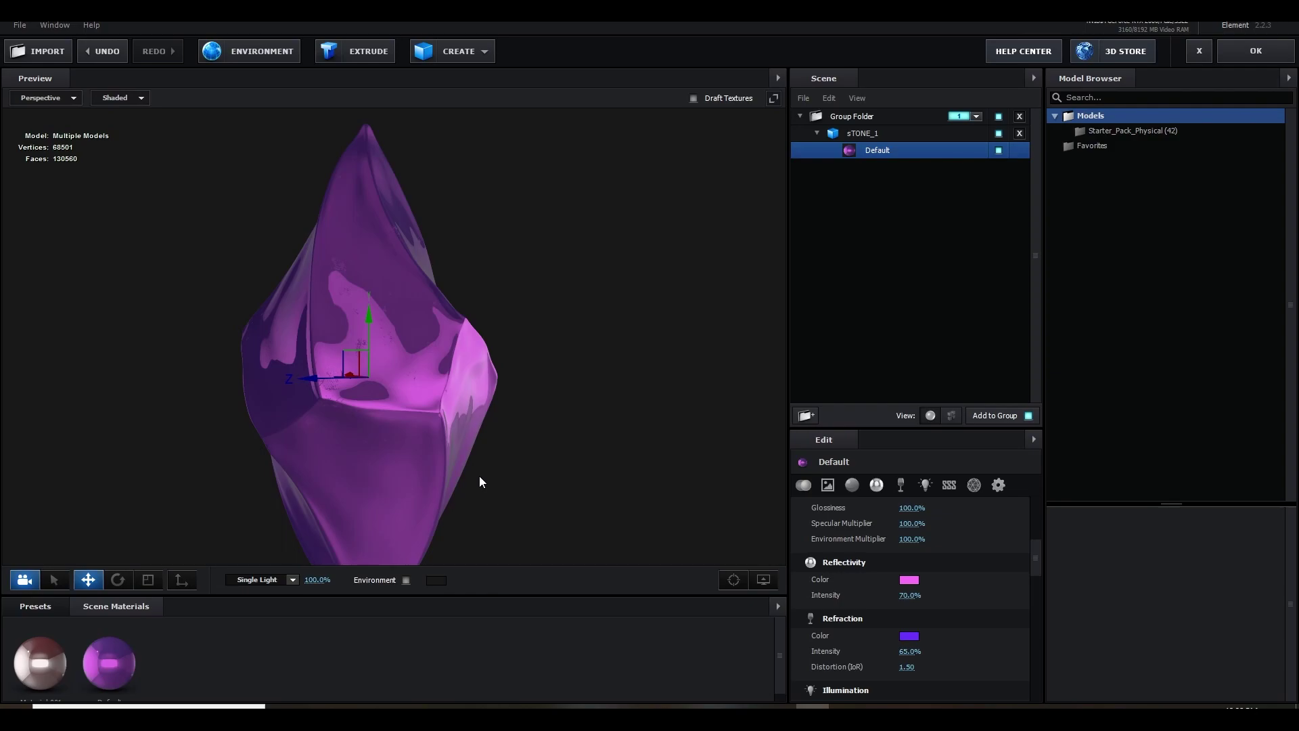
mouse_move(498, 498)
left_mouse_down()
mouse_move(371, 493)
mouse_move(450, 464)
mouse_move(553, 483)
mouse_move(485, 484)
left_mouse_up()
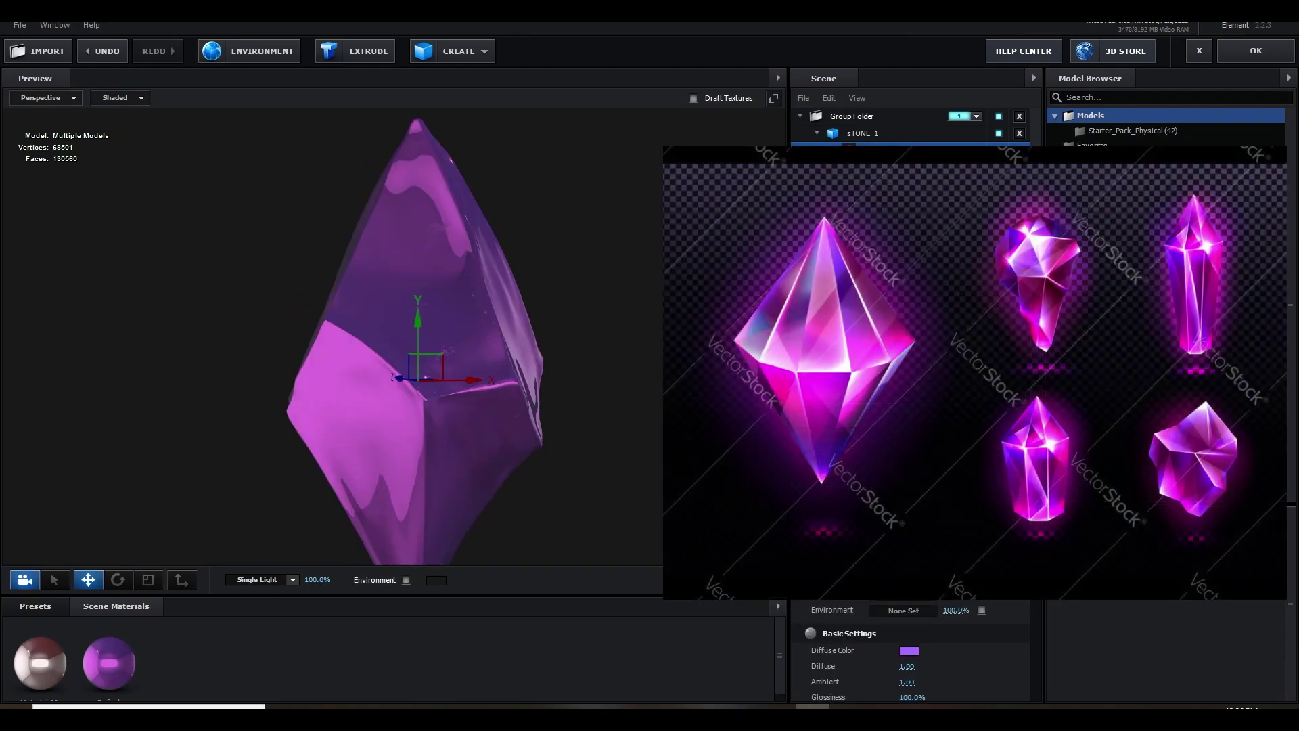
- Lower the glossiness in the material's basic settings to 32%
scroll(939, 600, "down", 3)
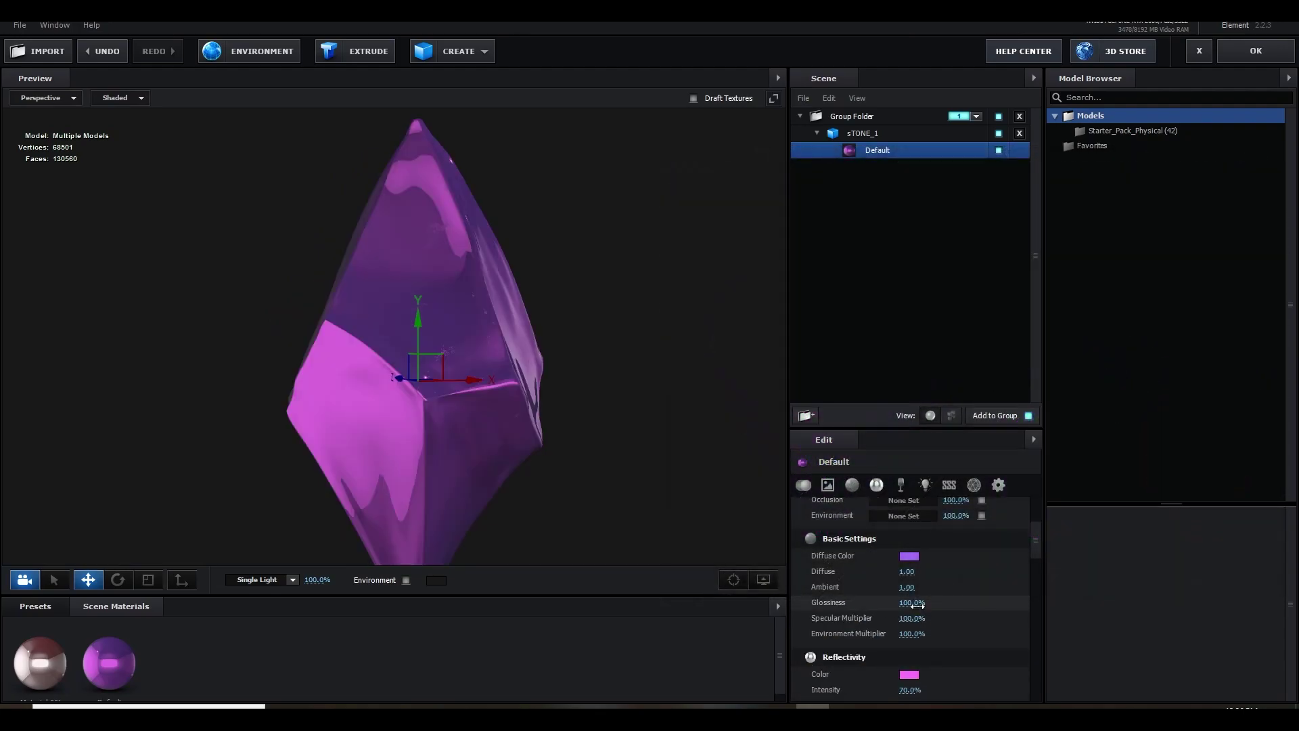
left_click_drag(880, 607, 853, 607)
left_click_drag(621, 484, 672, 467)
- Make the material's illumination use the diffuse color and raise the illumination intensity
scroll(989, 625, "down", 5)
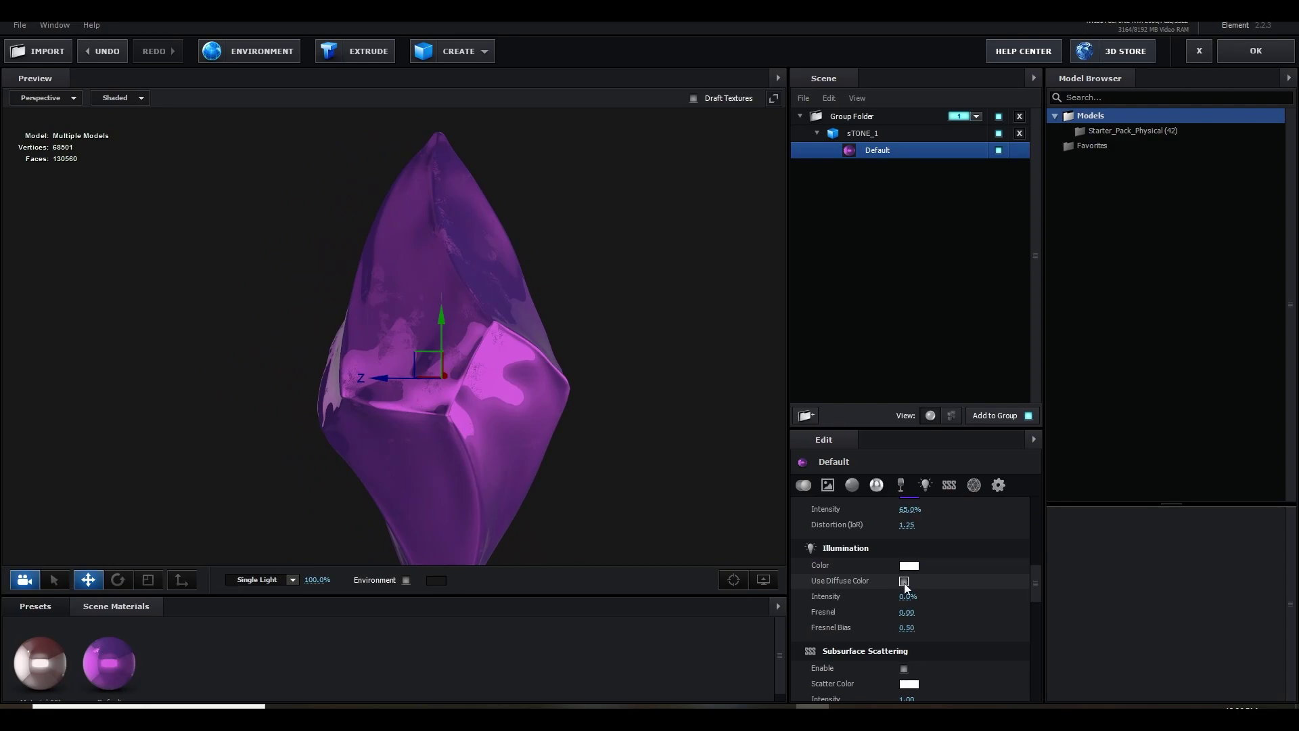
left_click(903, 581)
left_click_drag(908, 595, 998, 596)
left_click_drag(744, 492, 689, 492)
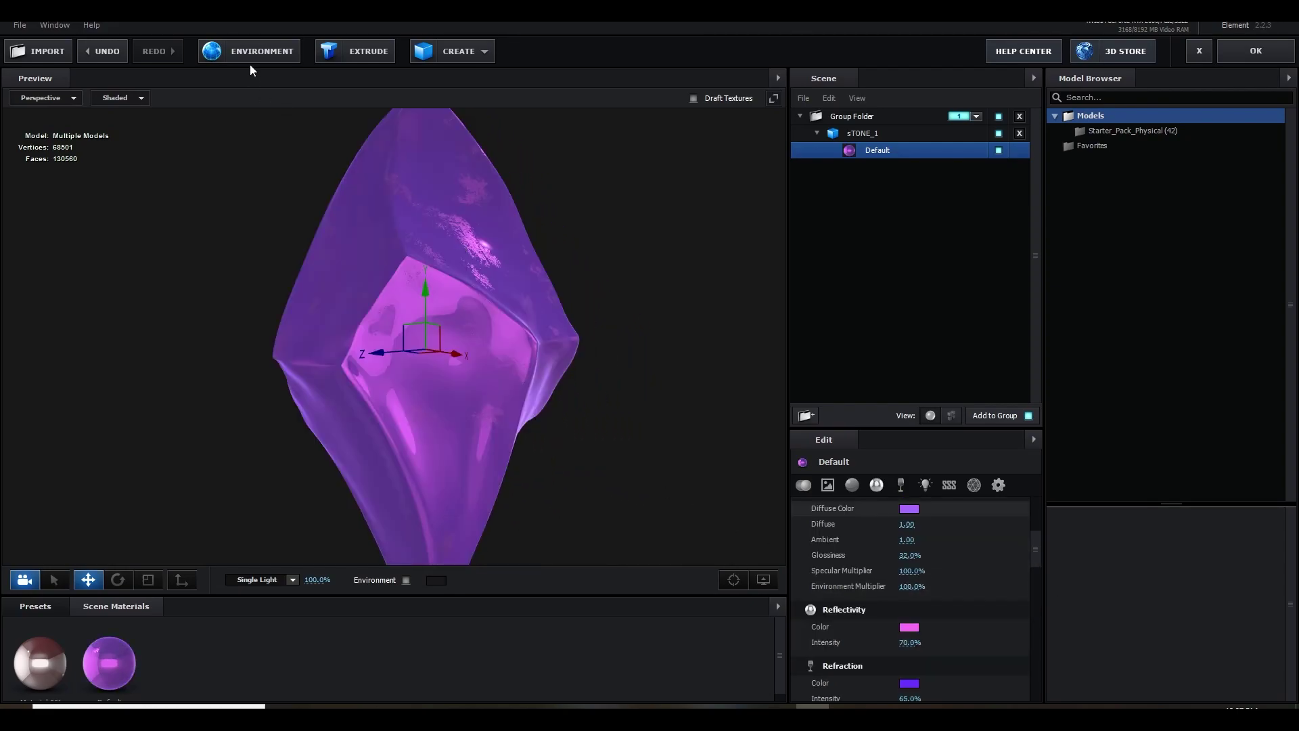
- Replace the scene's environment map with oberer_kuhberg_4k.hdr from the hdri folder on drive G
left_click(253, 54)
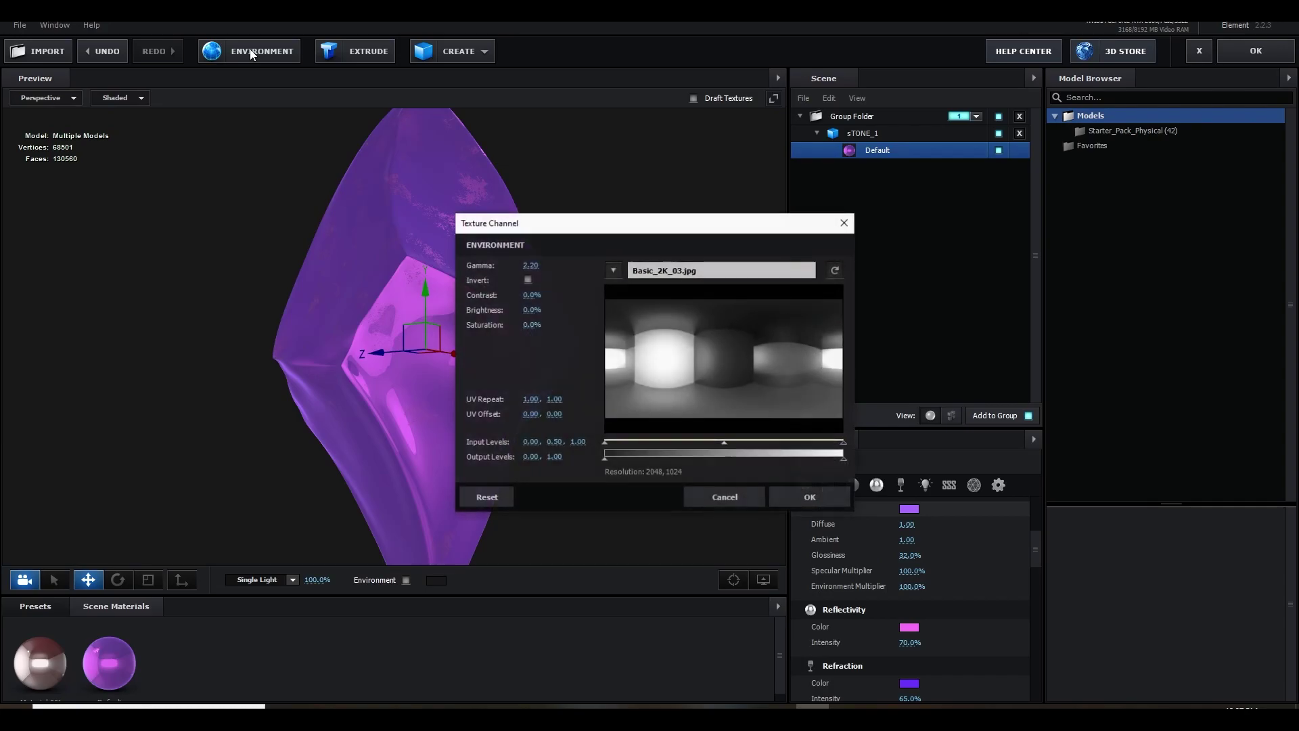
mouse_move(380, 706)
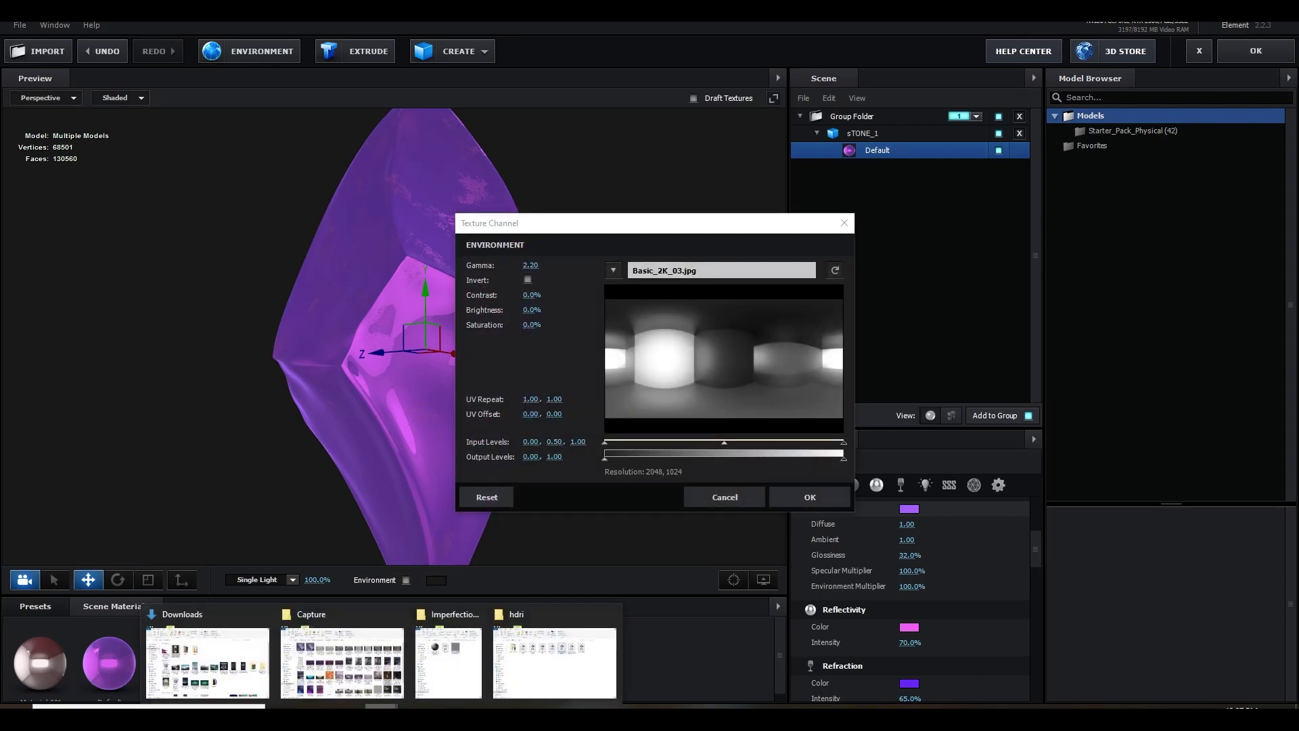
left_click(549, 663)
left_click_drag(680, 88, 450, 420)
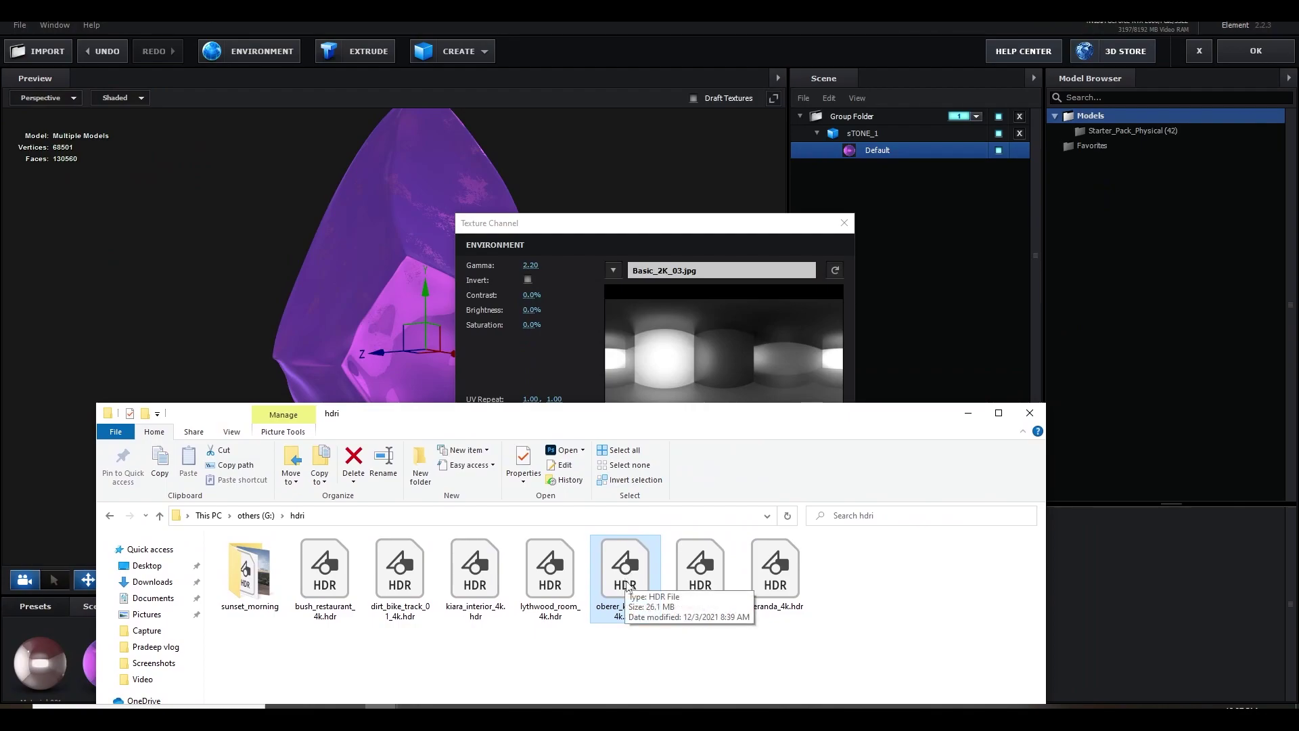
left_click_drag(626, 586, 724, 360)
left_click(626, 402)
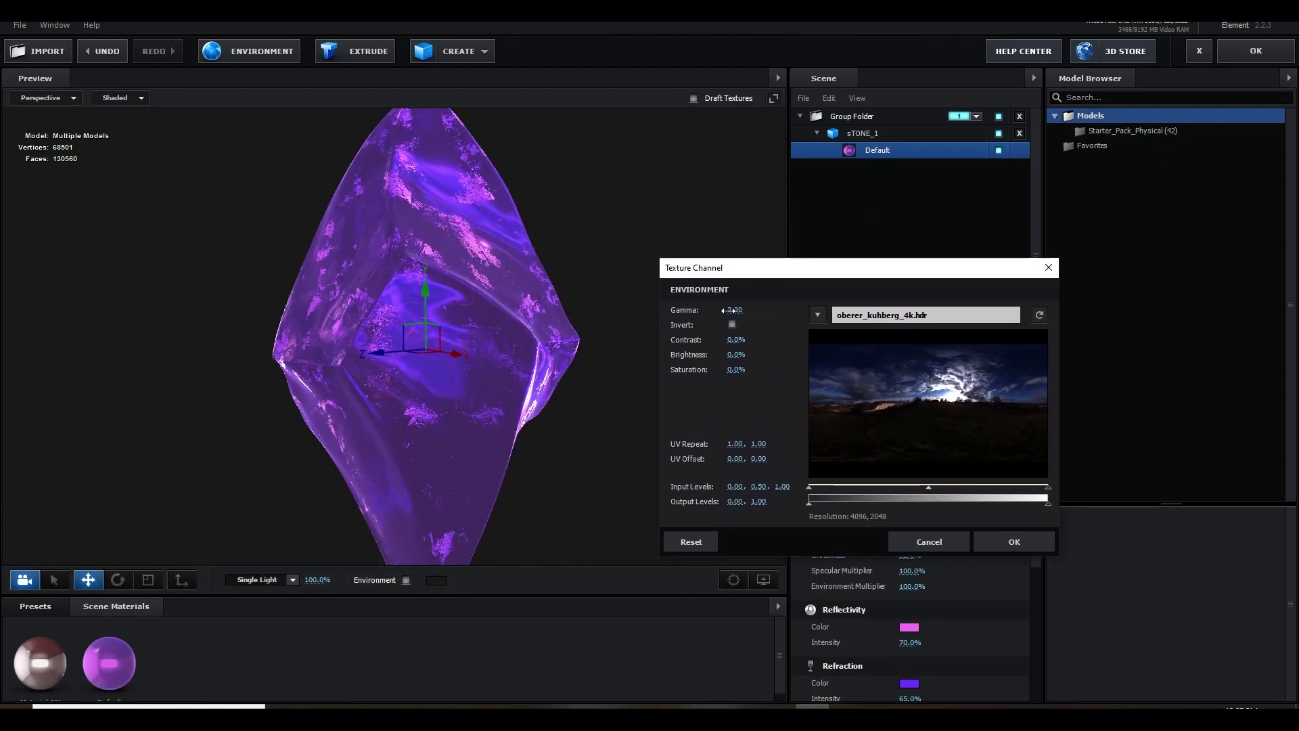
- Set the gamma of the oberer_kuhberg_4k.hdr environment map to 1.12 and accept the texture settings
left_click_drag(726, 310, 661, 313)
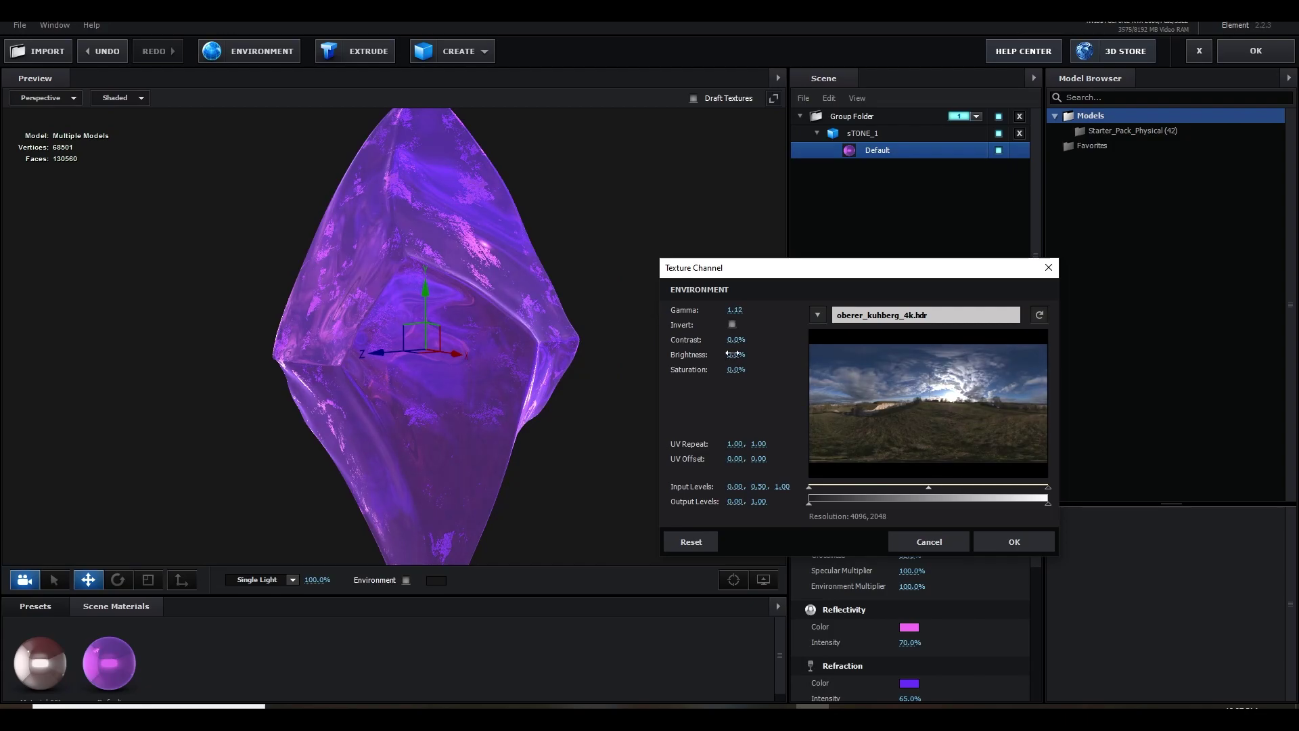
left_click_drag(733, 342, 732, 342)
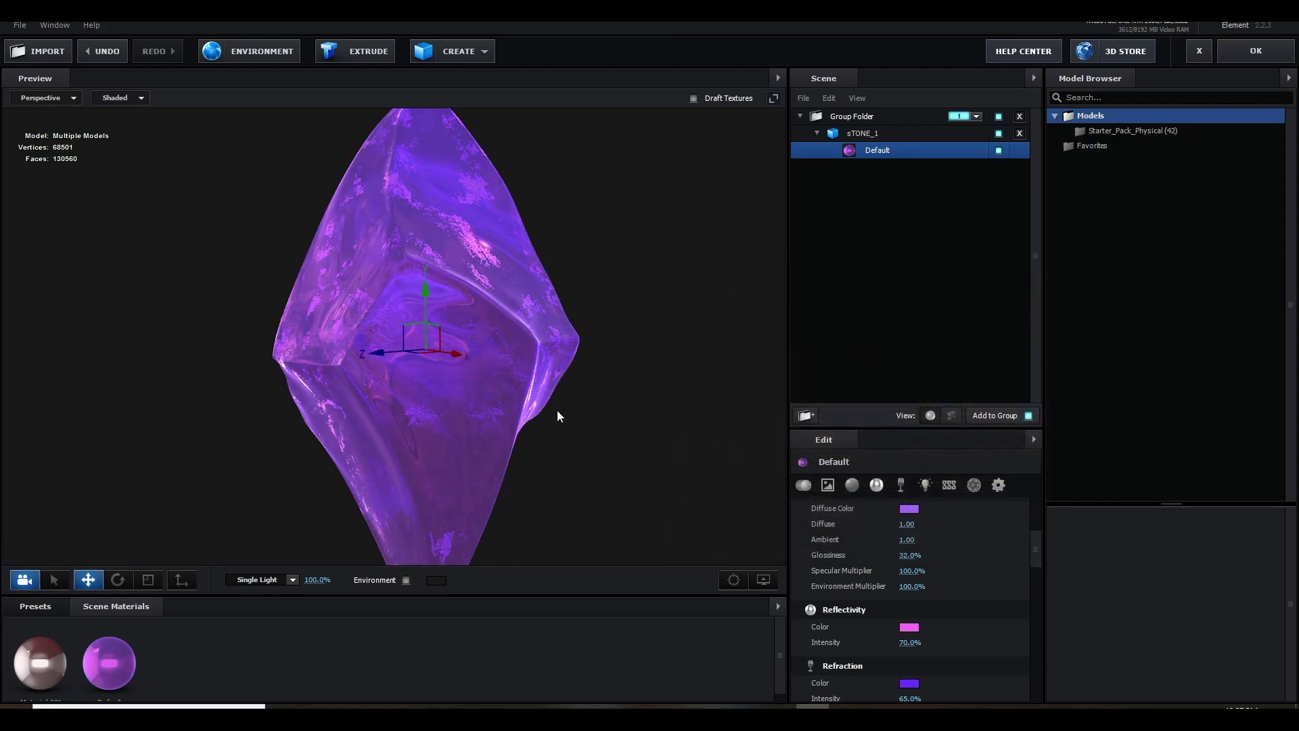
left_click_drag(557, 410, 513, 440)
- Duplicate the sTONE_1 model and assign a duplicate of the Default material to the first of the two models
right_click(856, 131)
left_click(906, 192)
left_click(871, 150)
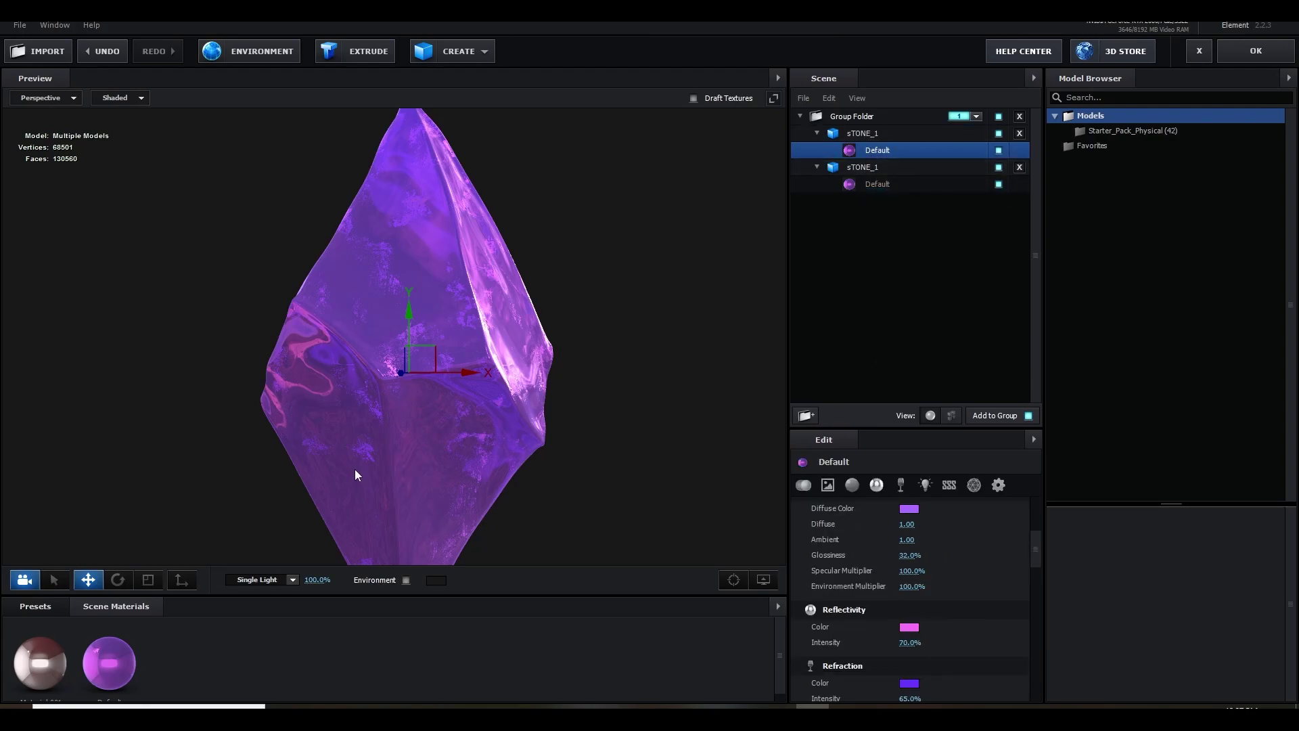
right_click(117, 664)
left_click(145, 586)
left_click_drag(178, 663, 881, 154)
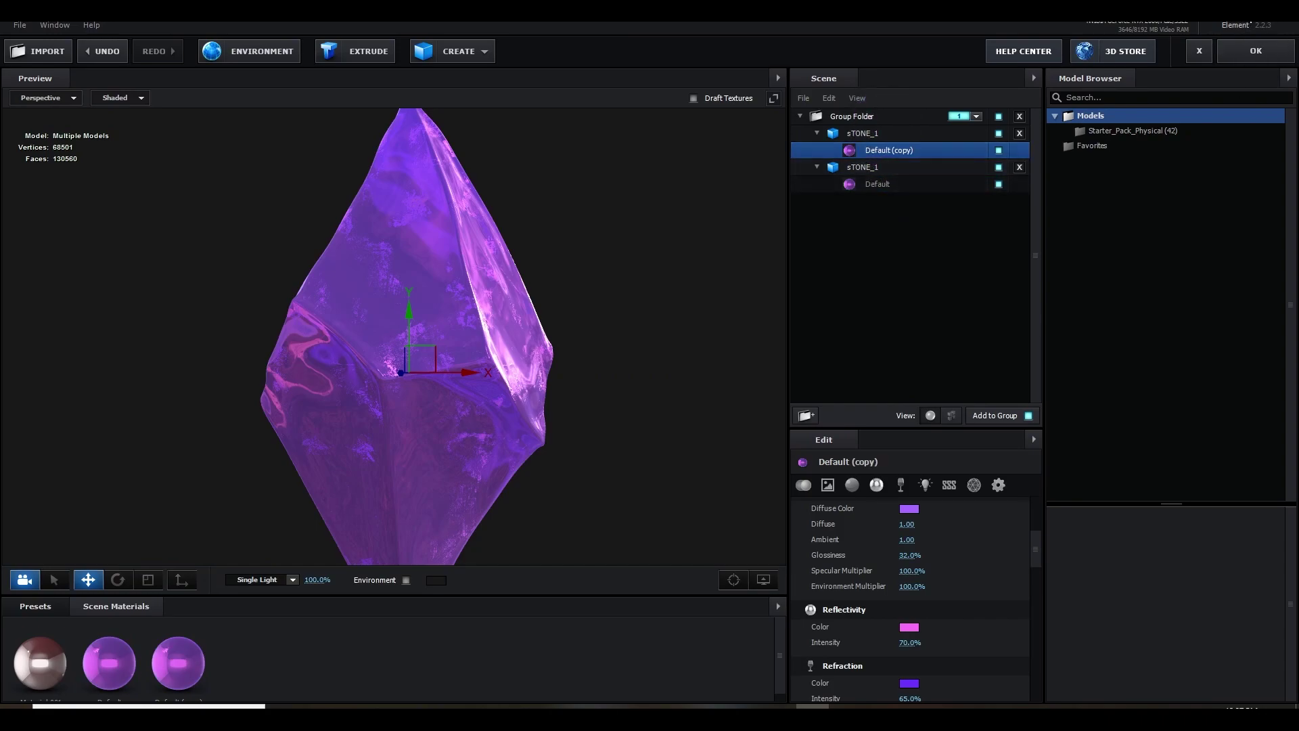
- Rename the copied material on the first sTONE_1 model as wireframe
double_click(880, 151)
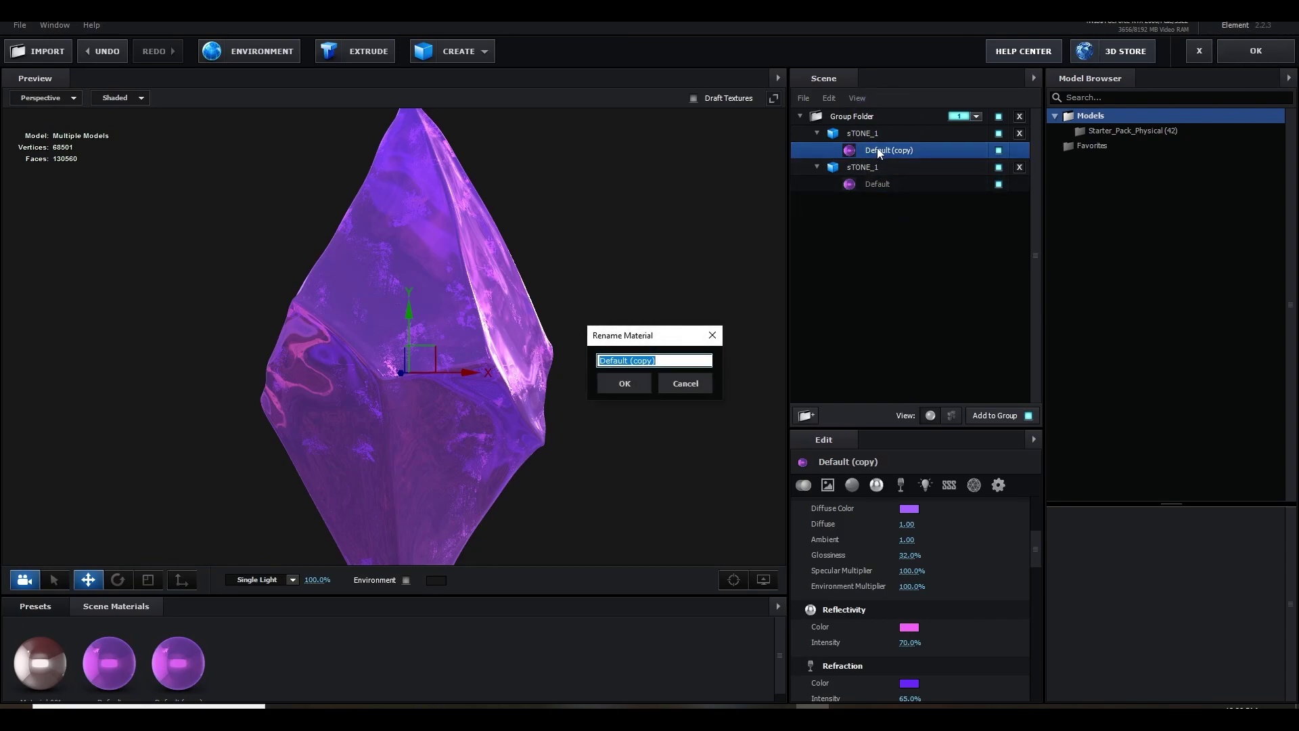
type("wireframe")
key("Return")
- Enable the Wireframe option of the wireframe material and hide the second sTONE_1 model
scroll(913, 574, "down", 5)
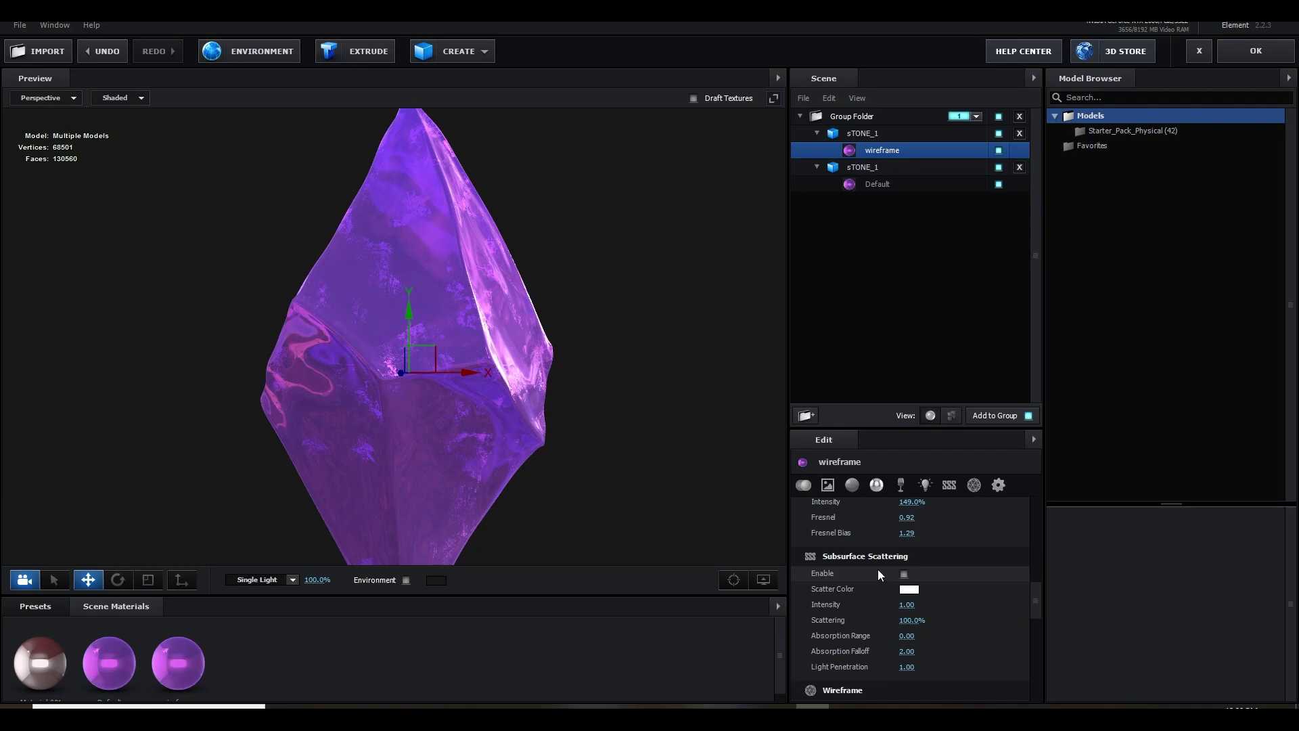
scroll(873, 563, "down", 5)
scroll(853, 566, "up", 1)
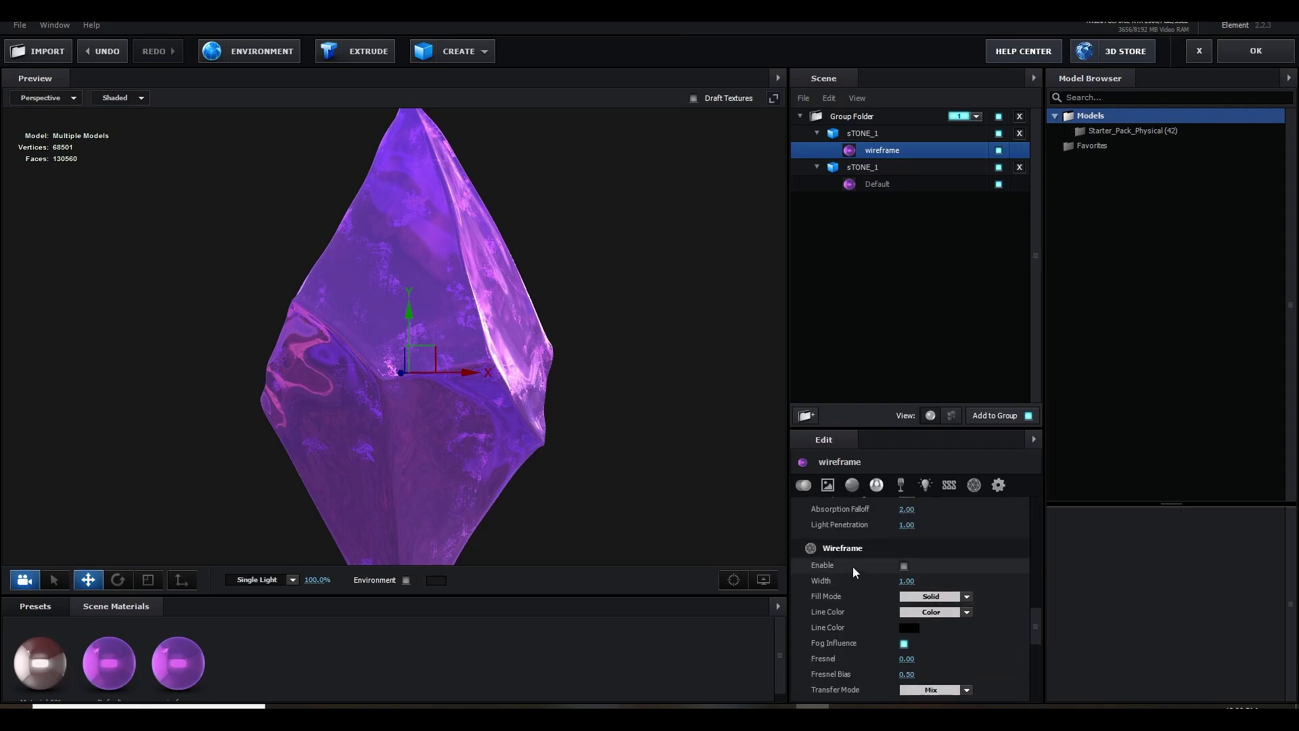
left_click(904, 565)
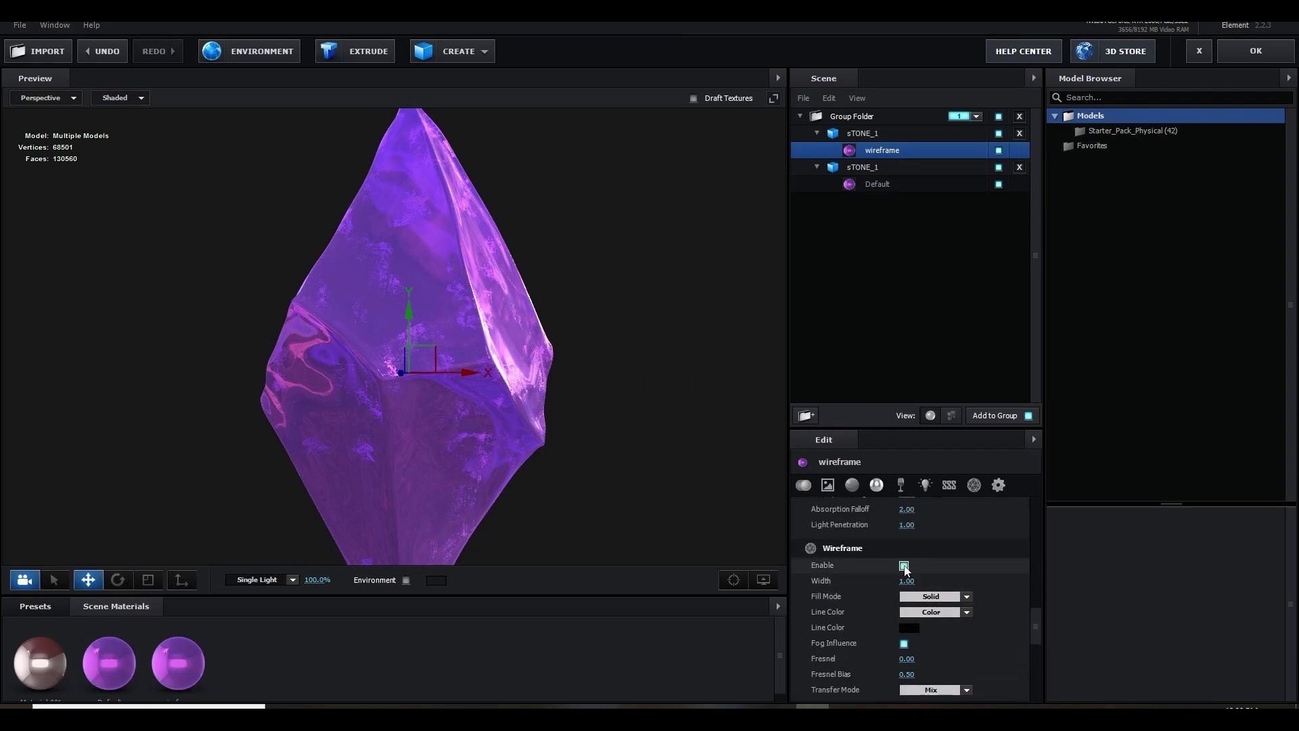
left_click(999, 168)
left_click_drag(774, 326, 566, 372)
- Set the wireframe's line color to white and its Fresnel to 1.00
left_click(909, 627)
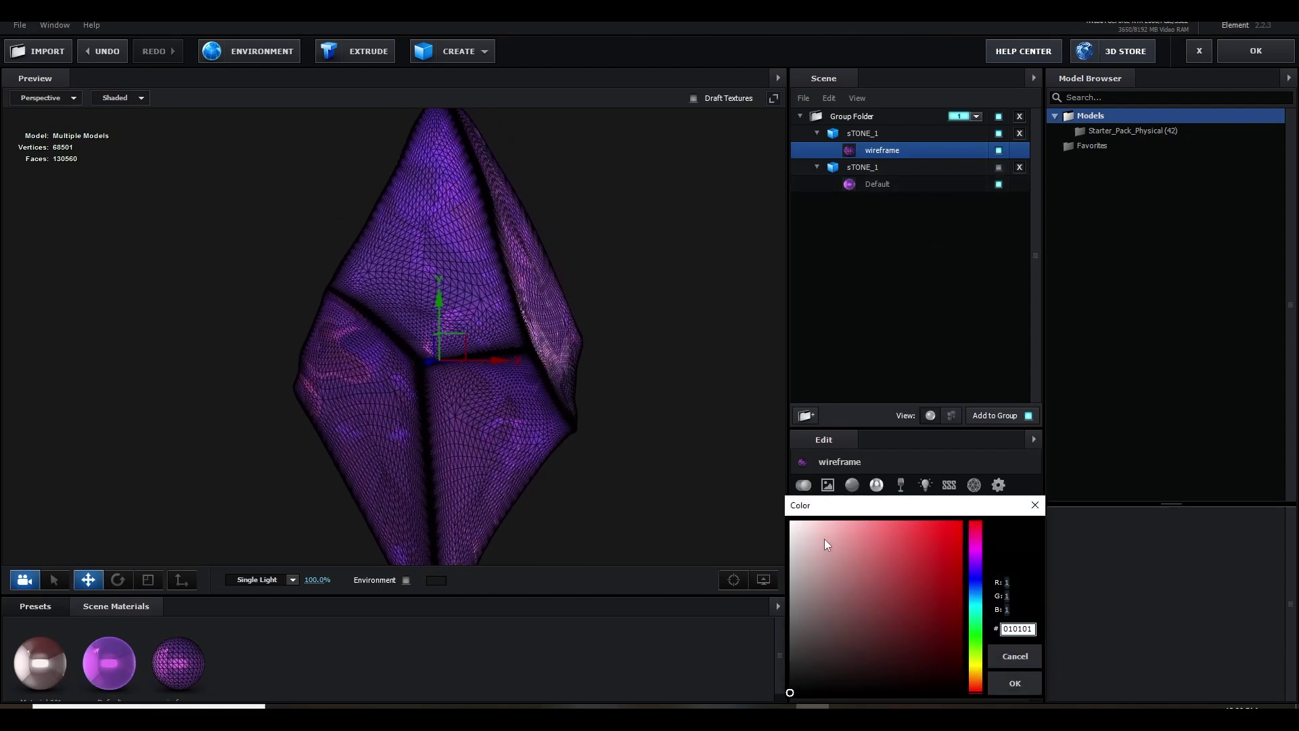
left_click_drag(822, 537, 778, 517)
key("Return")
left_click_drag(907, 612, 1049, 604)
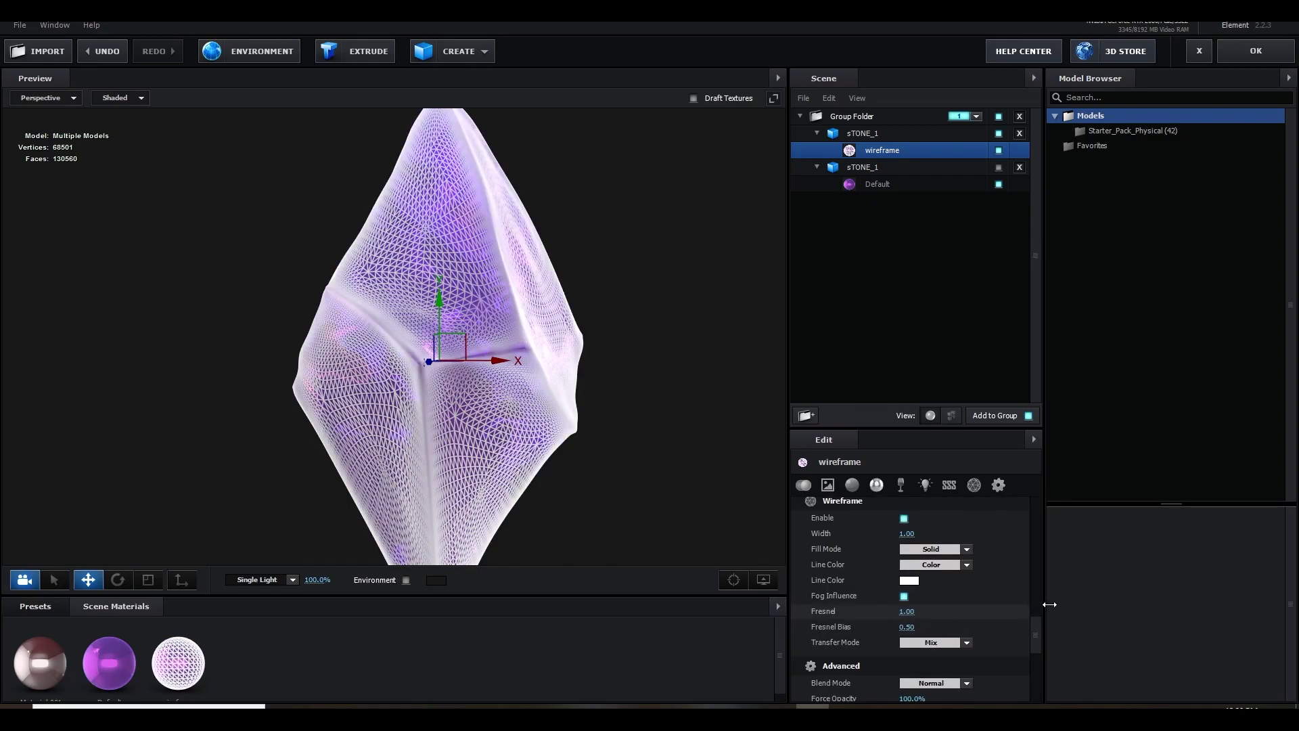
- Show the second sTONE_1 model again and scale the first one up slightly so its wireframe encloses the crystal
left_click(867, 133)
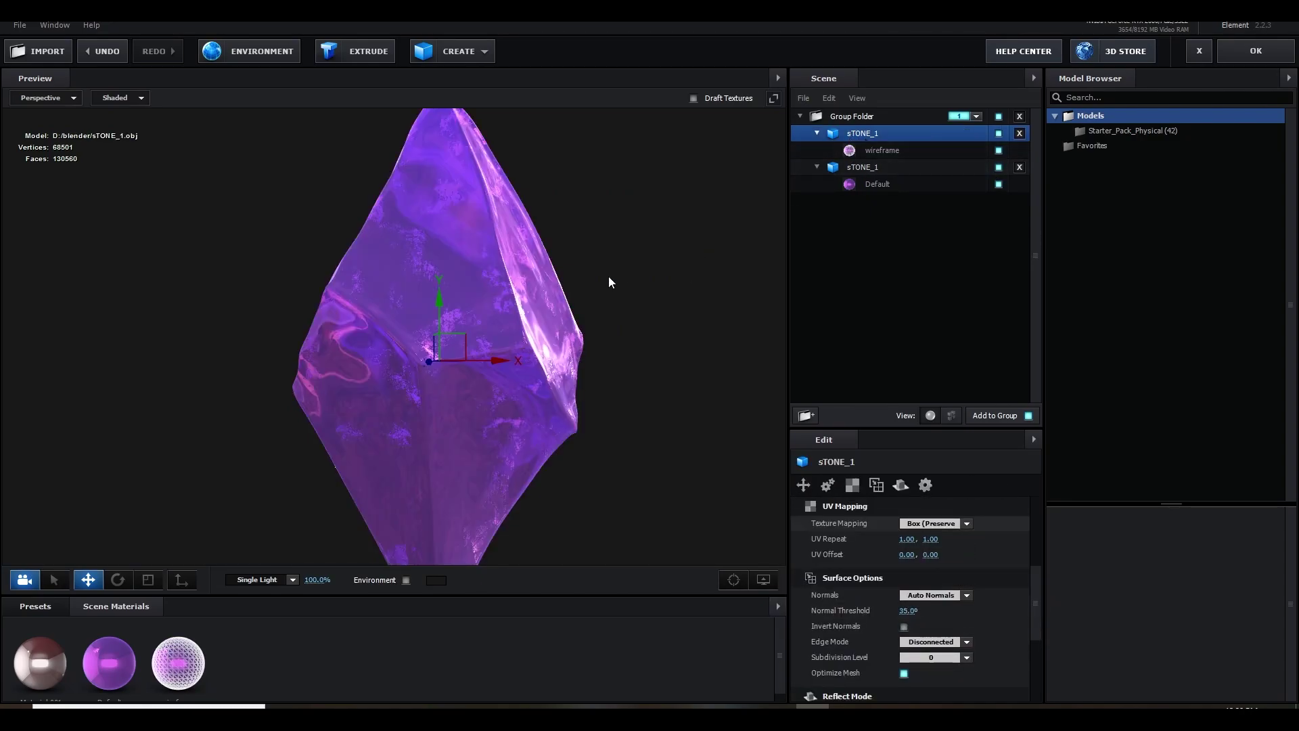
key("r")
left_click_drag(481, 376, 517, 388)
- Reduce the line width of the wireframe material and set its advanced blend mode to Screen
left_click(880, 153)
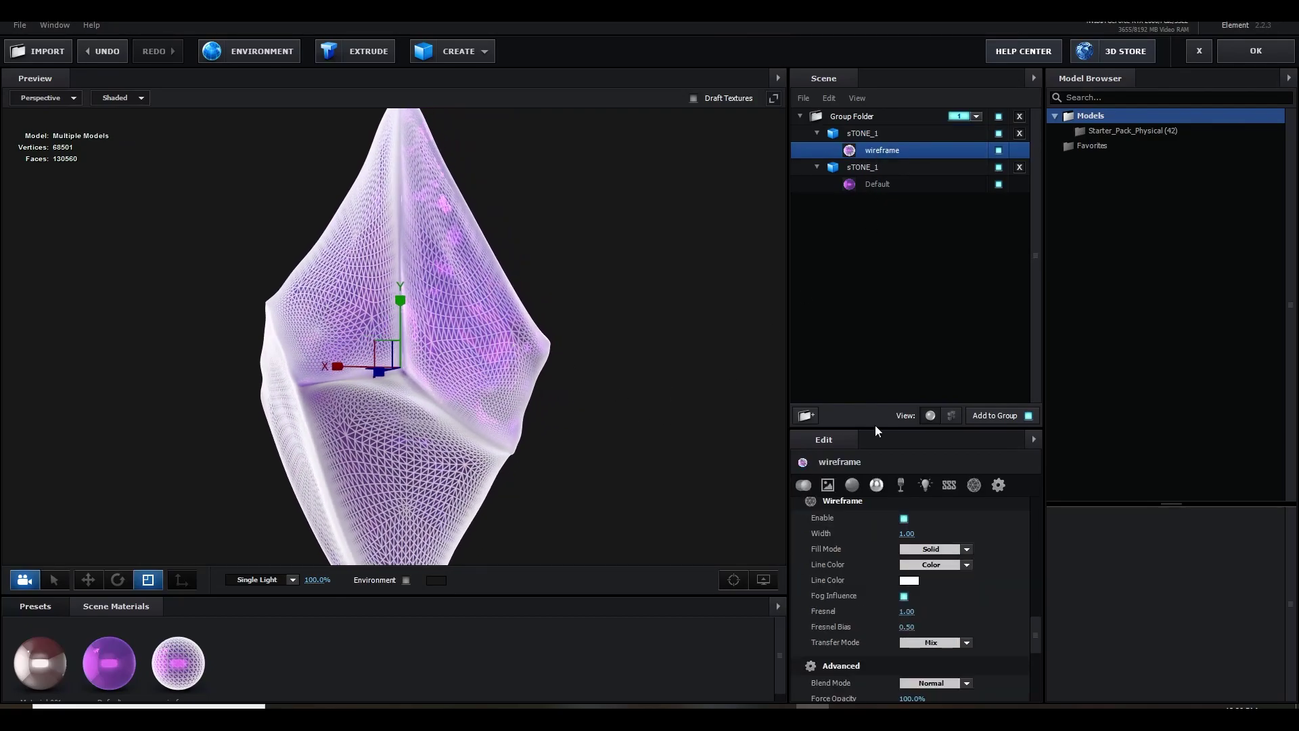
left_click_drag(903, 534, 870, 533)
left_click(997, 485)
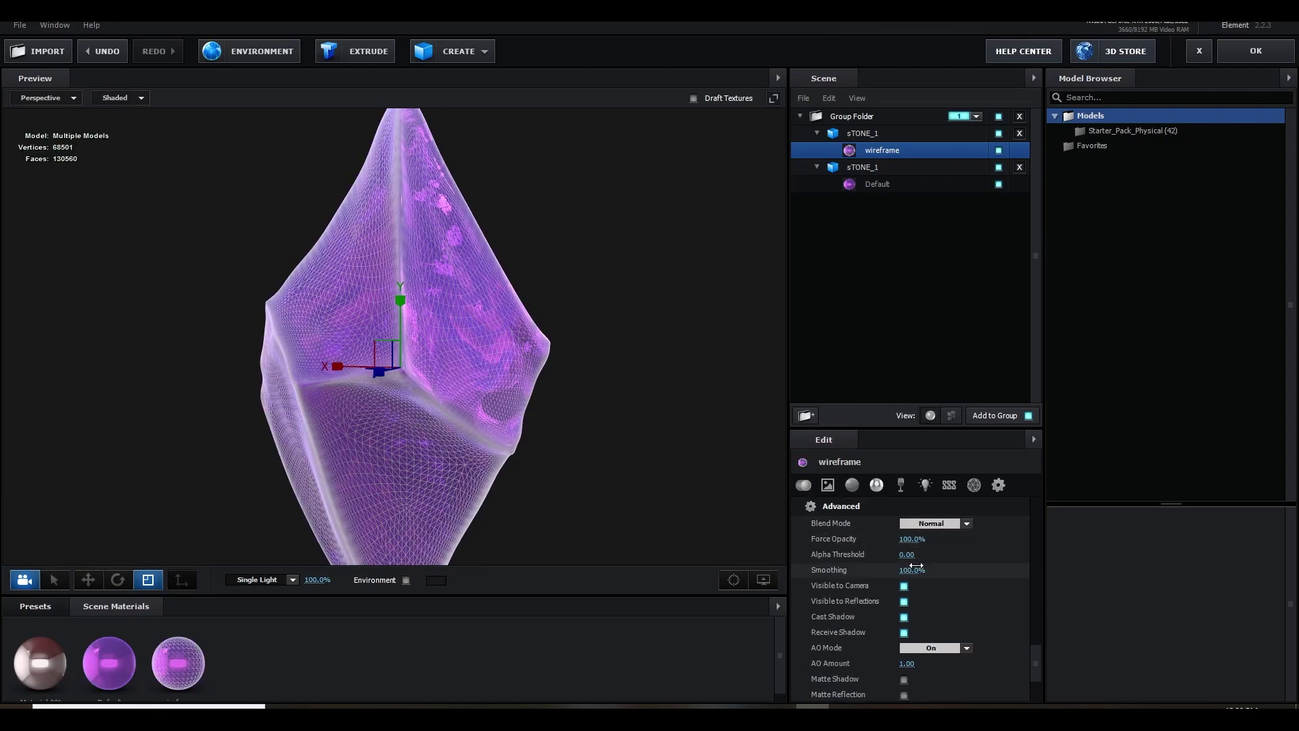
left_click(933, 523)
left_click(940, 593)
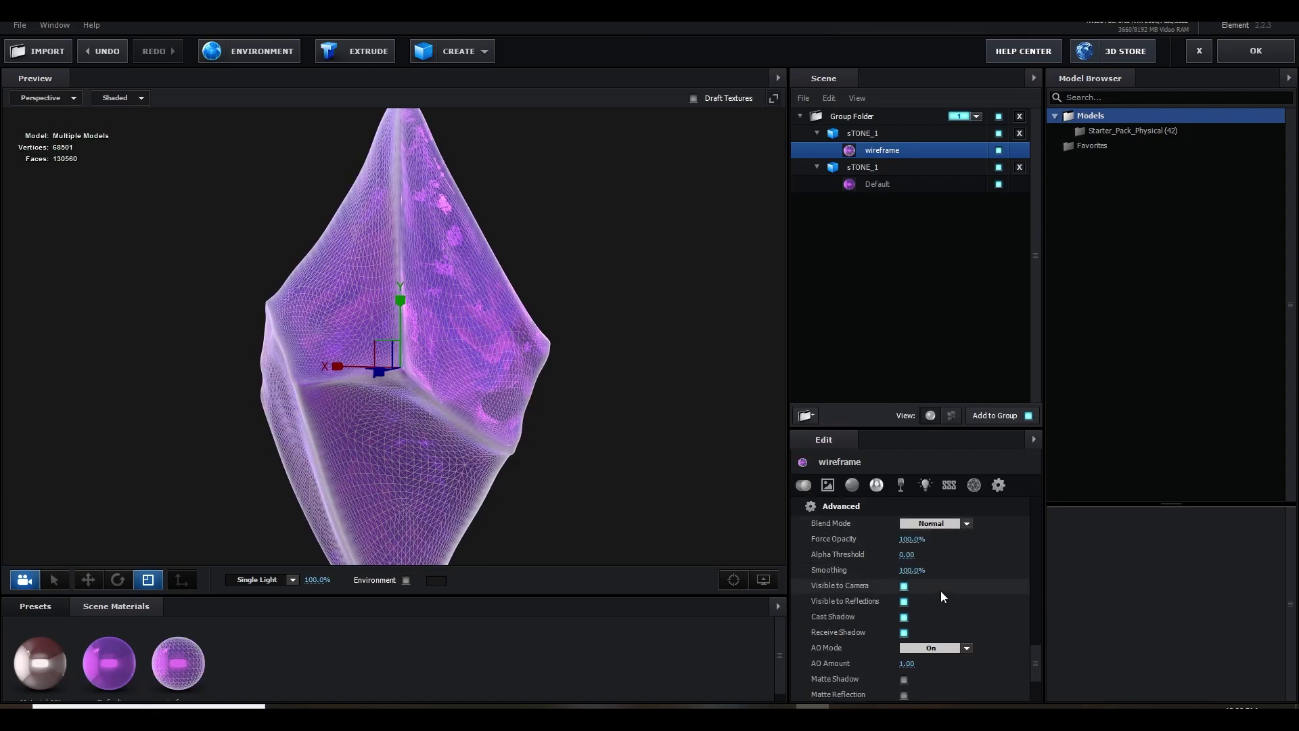
mouse_move(906, 539)
left_mouse_down()
mouse_move(834, 542)
mouse_move(910, 540)
left_mouse_up()
left_click(931, 524)
left_click(934, 570)
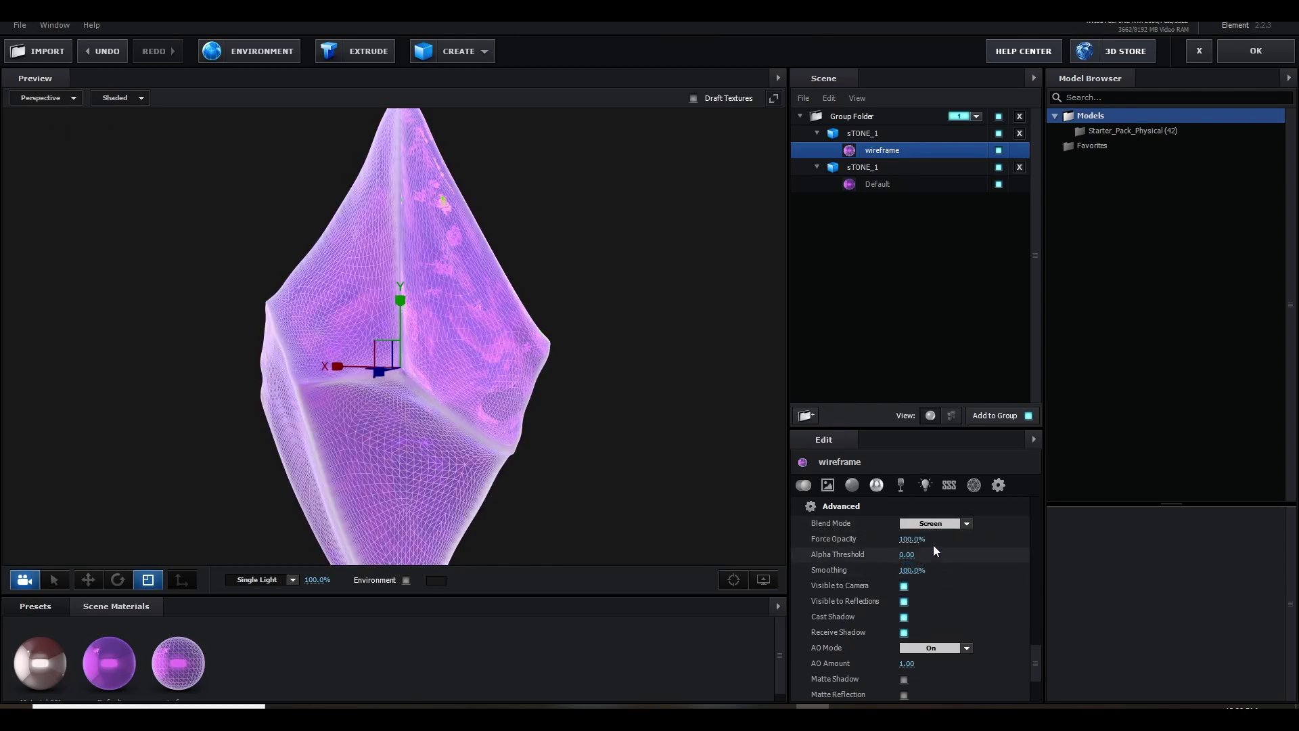
- Set the wireframe to width 0.91, fill mode Lines Only, Fresnel Bias 4.24 and transfer mode Screen
scroll(920, 565, "up", 3)
left_click_drag(907, 563, 905, 563)
left_click_drag(683, 455, 716, 463)
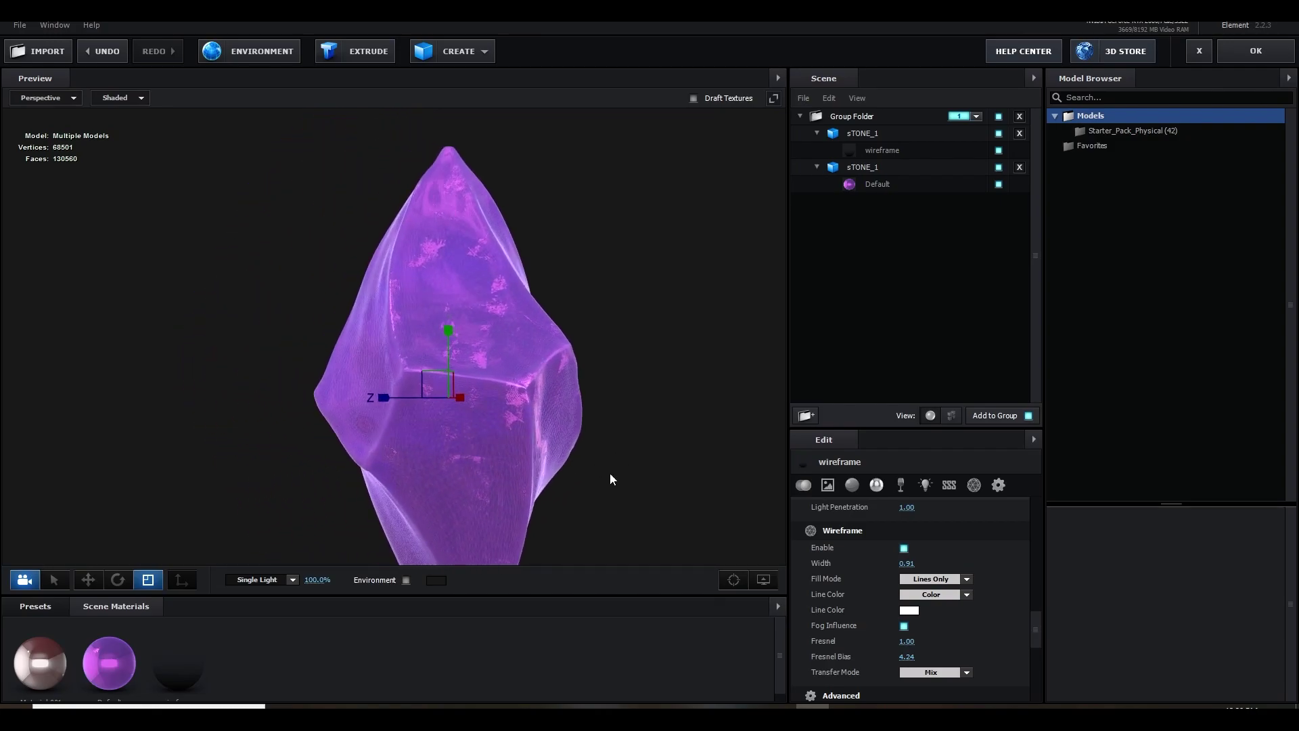
middle_click_drag(710, 479, 751, 423)
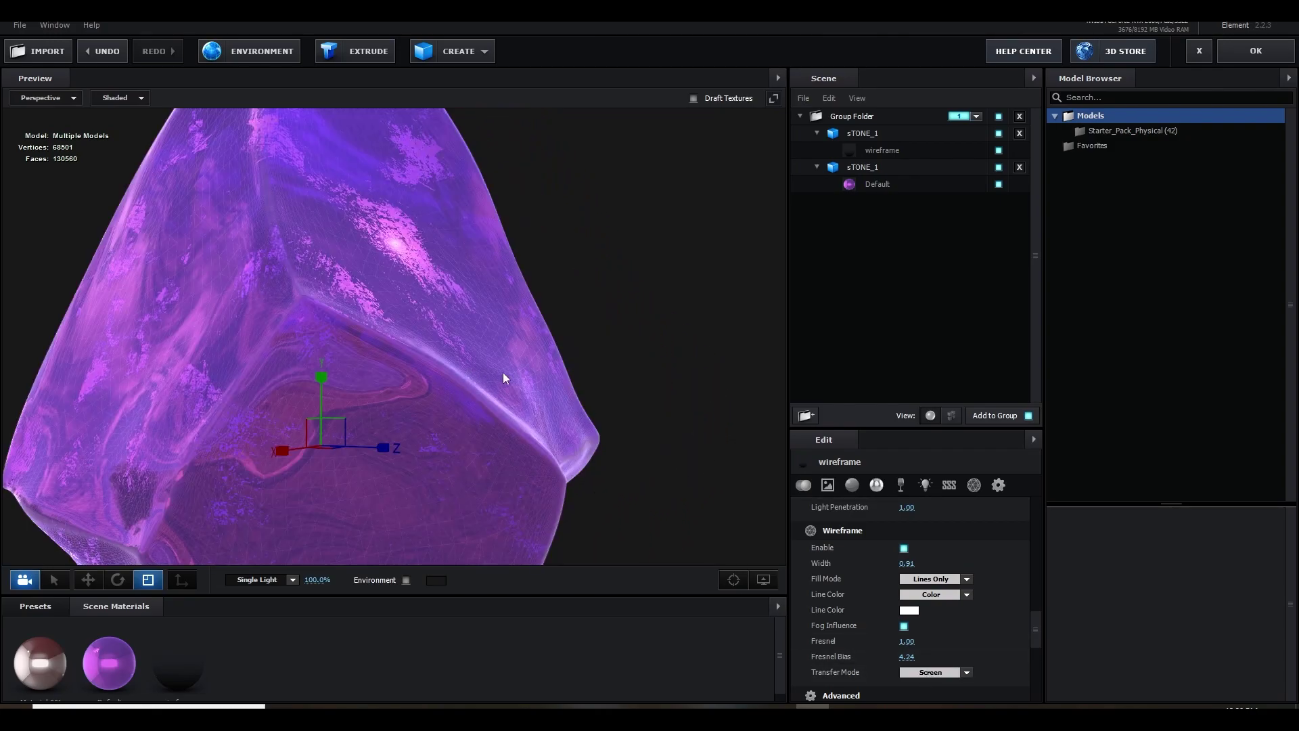
left_click_drag(503, 372, 323, 431)
left_click_drag(515, 433, 556, 313)
- Switch the wireframe material's advanced blend mode from Screen to another option
left_click(831, 169)
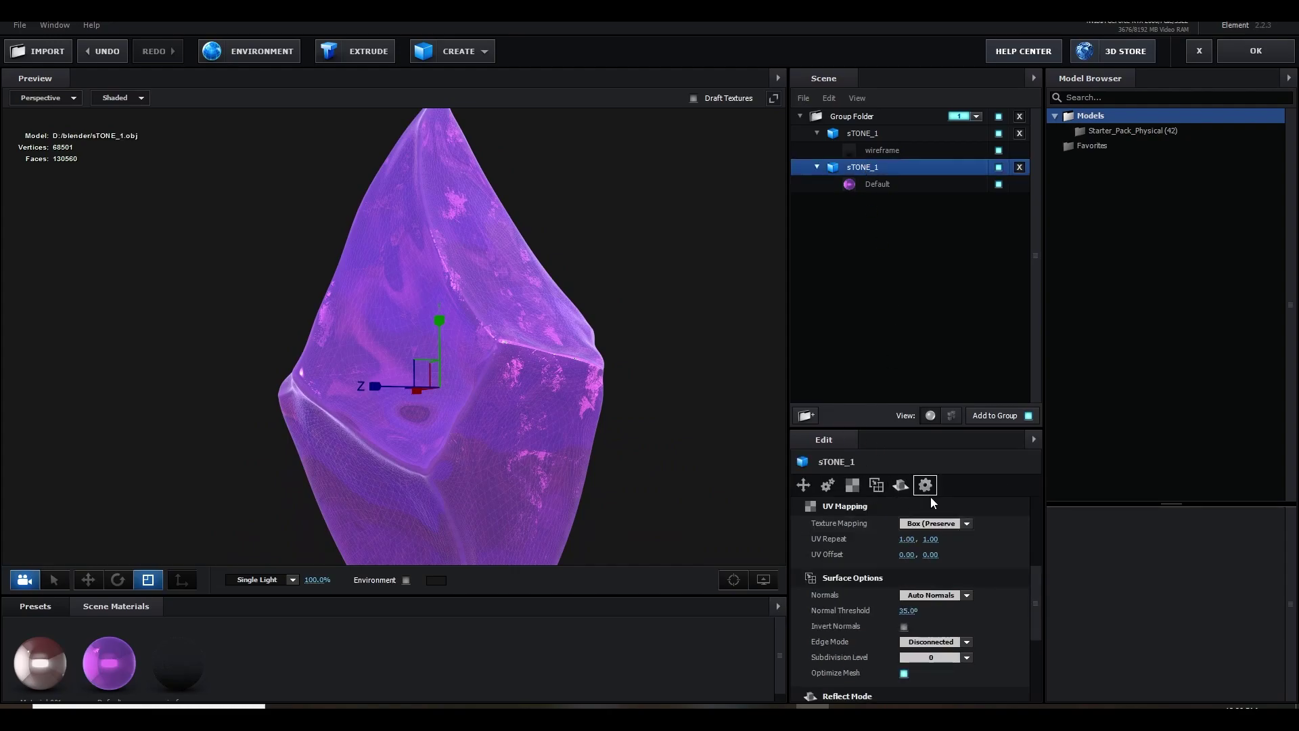
left_click(886, 150)
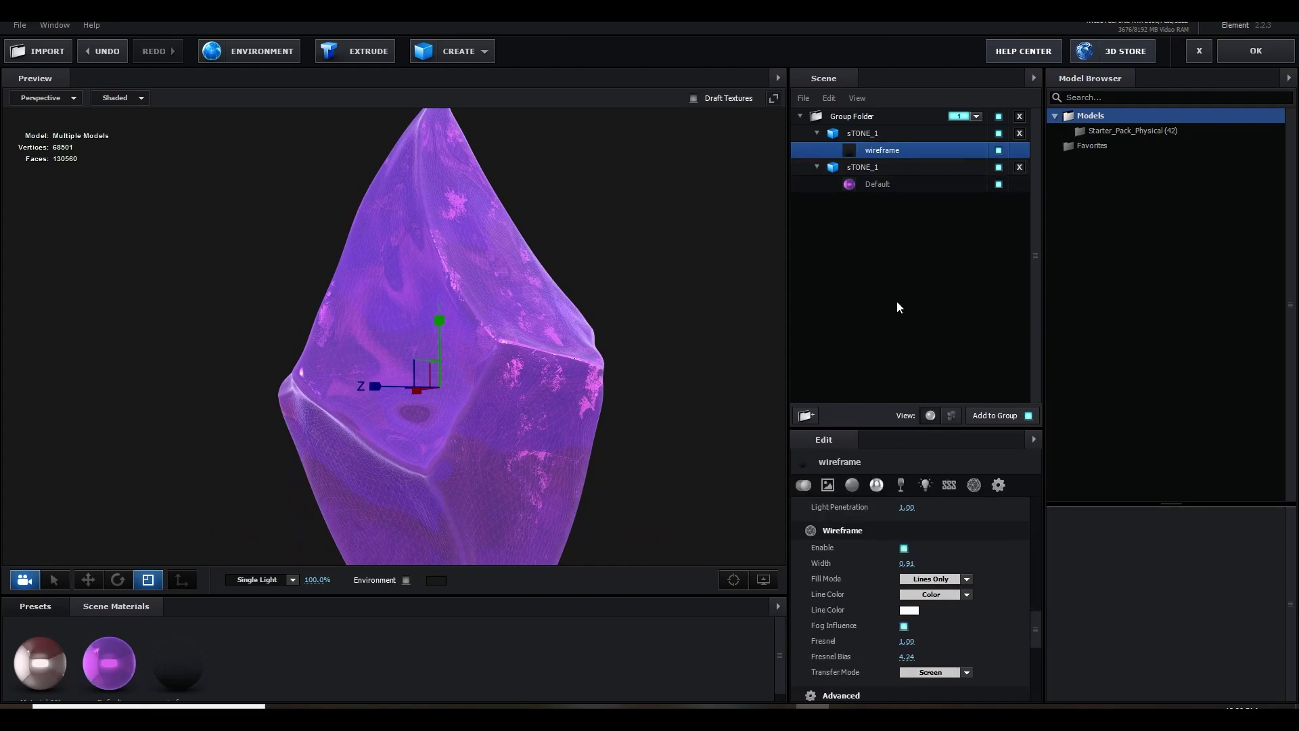
left_click(998, 484)
left_click(937, 524)
left_click(933, 553)
- Change the reflect mode of the second sTONE_1 model, which carries the Default material
left_click(873, 167)
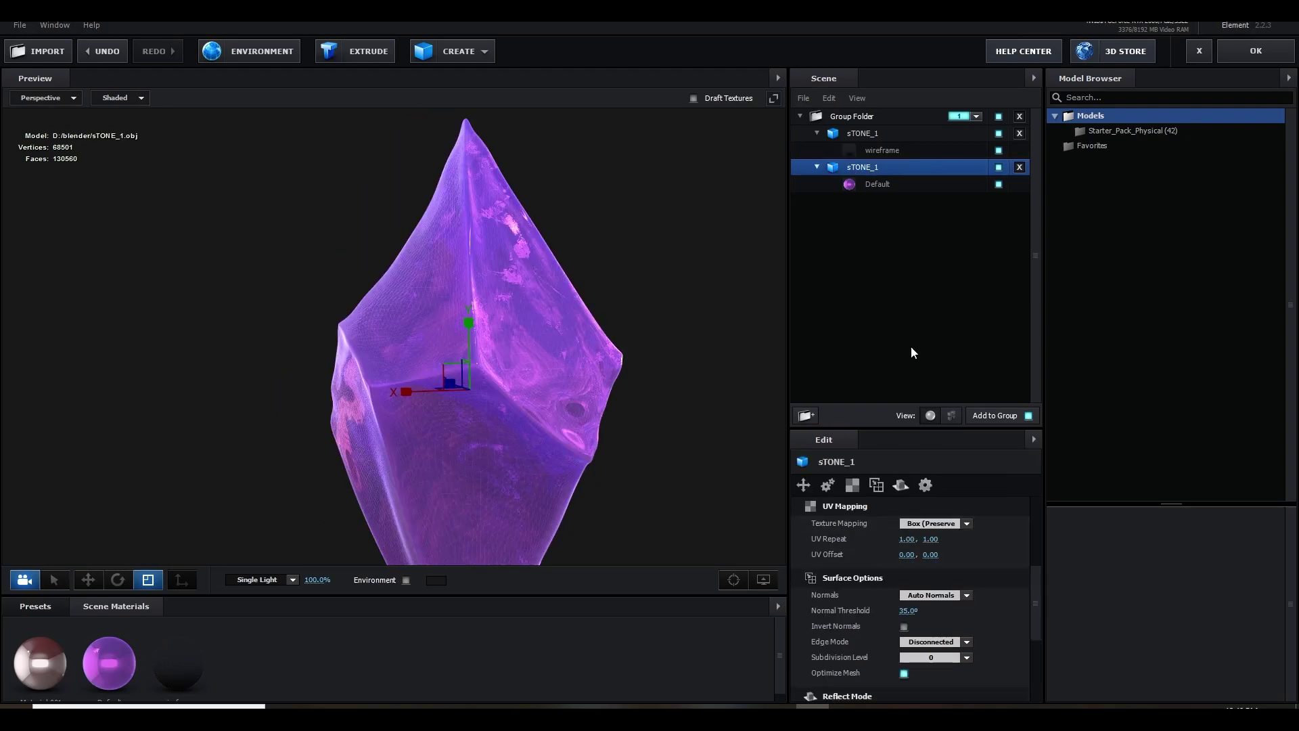
left_click(900, 486)
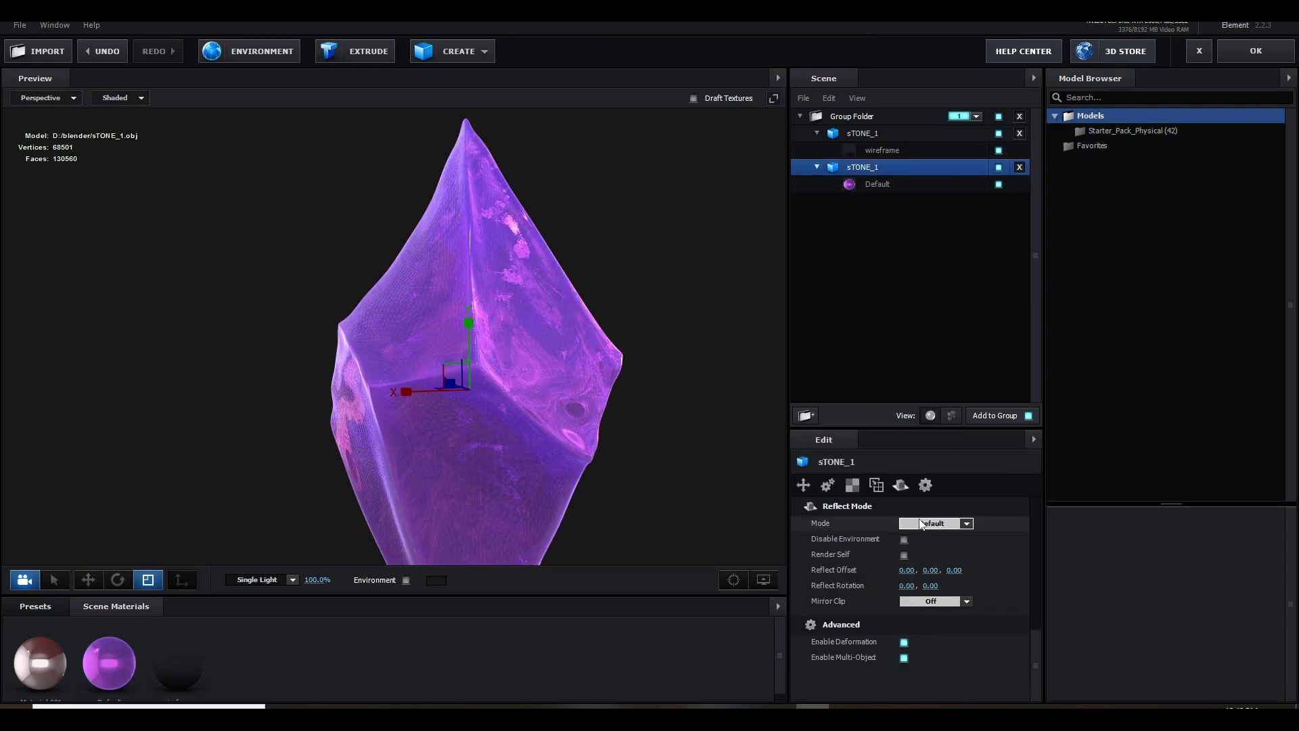
left_click(925, 525)
left_click(931, 569)
left_click_drag(604, 455, 433, 456)
- Set the first sTONE_1 model's reflect mode to Spherical and accept the scene setup to return to After Effects
left_click(873, 134)
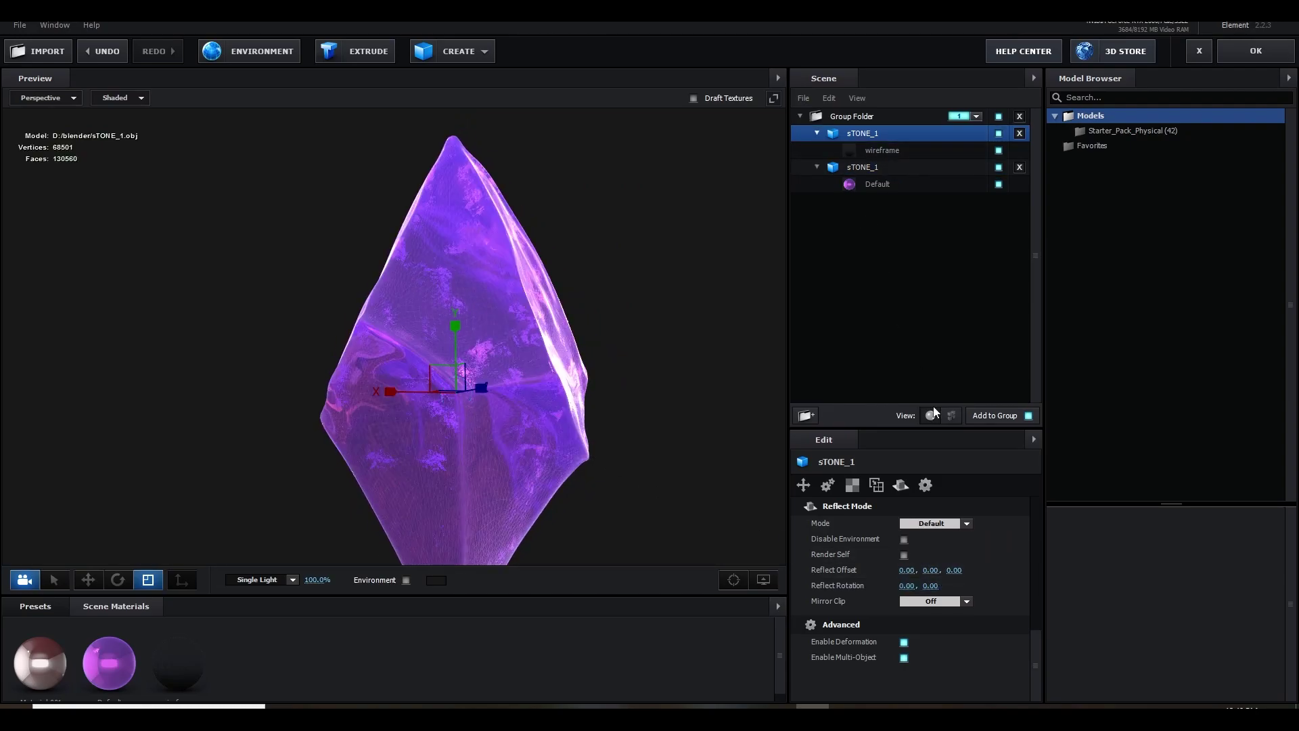
left_click(938, 523)
left_click(934, 583)
left_click_drag(582, 449, 647, 433)
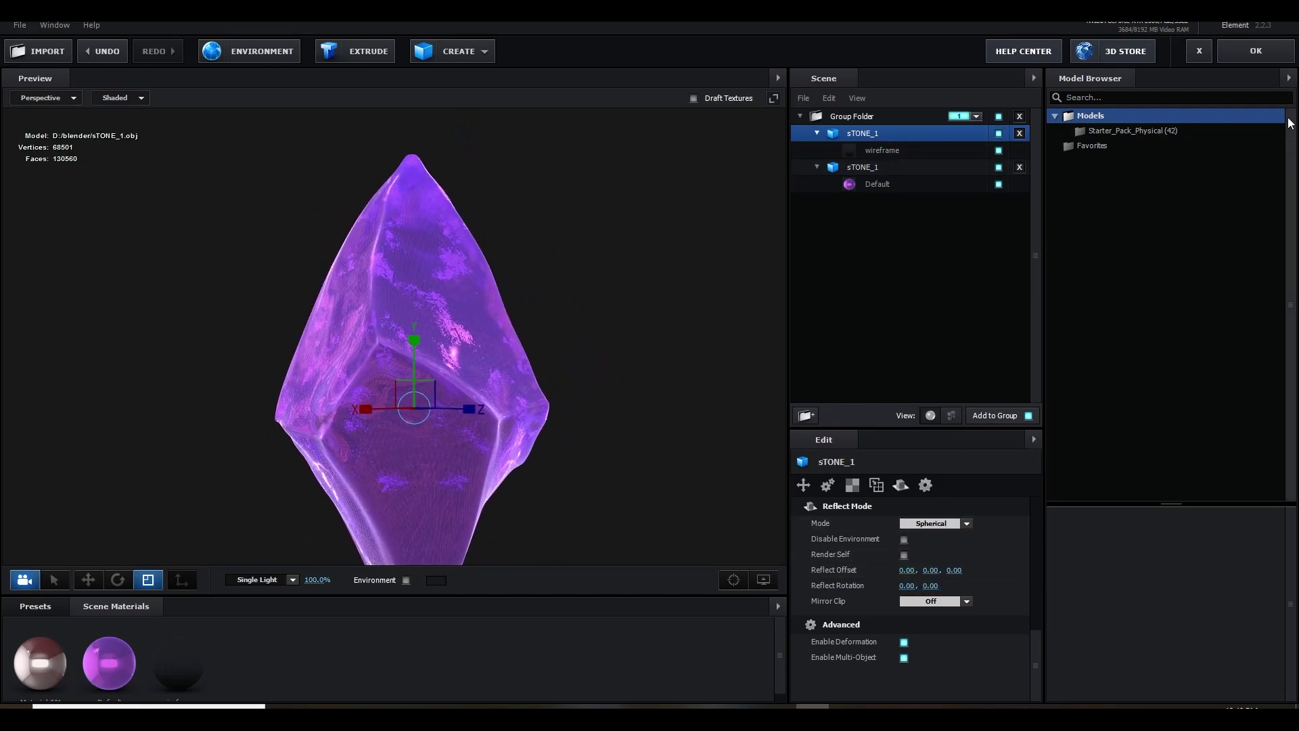
left_click(1255, 50)
- Add an adjustment layer to the stone composition
right_click(295, 422)
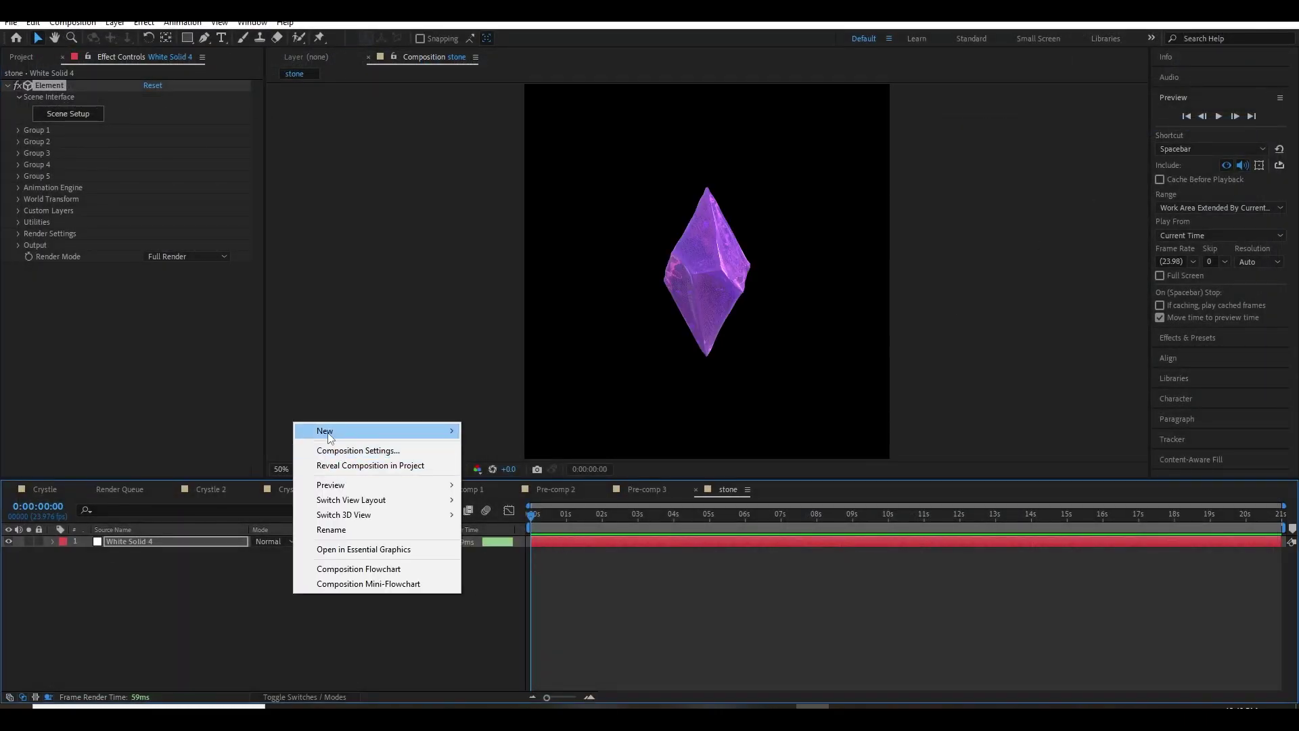
mouse_move(352, 431)
left_click(513, 540)
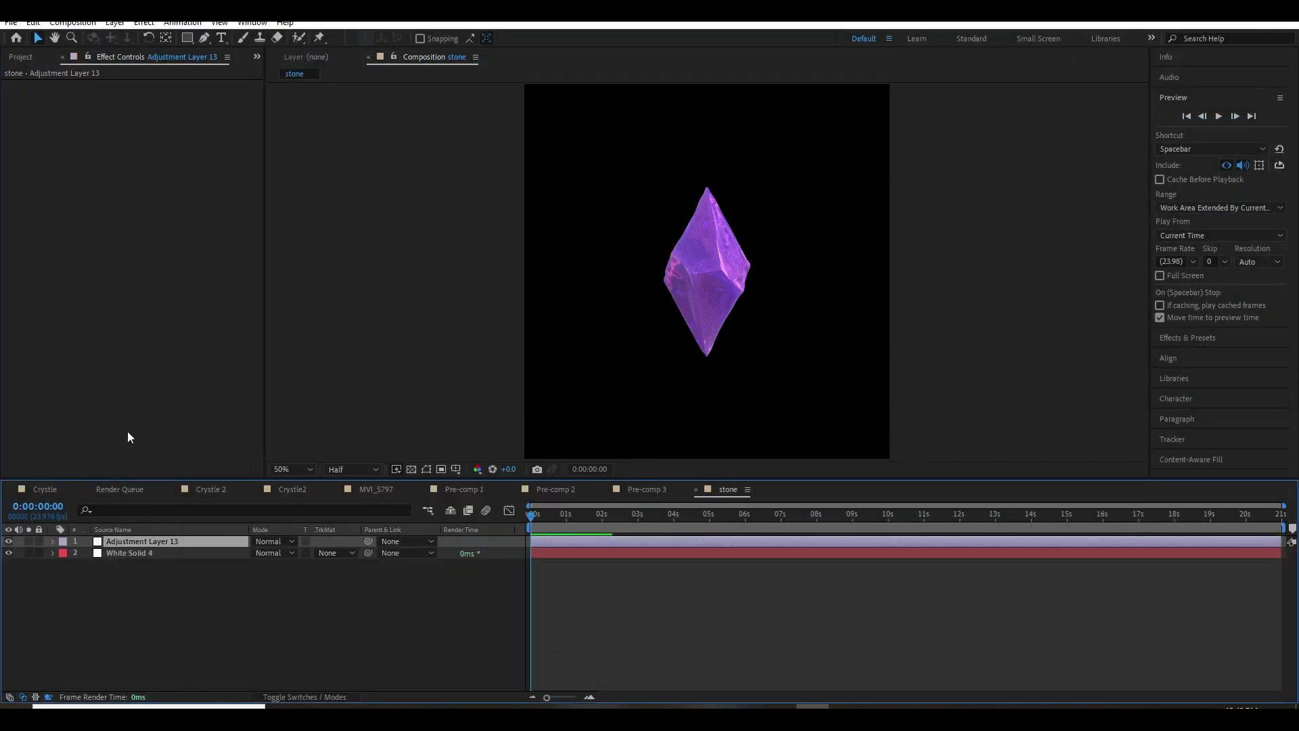
- Create a group null for Group 1 from the Element effect on White Solid 4
left_click(131, 552)
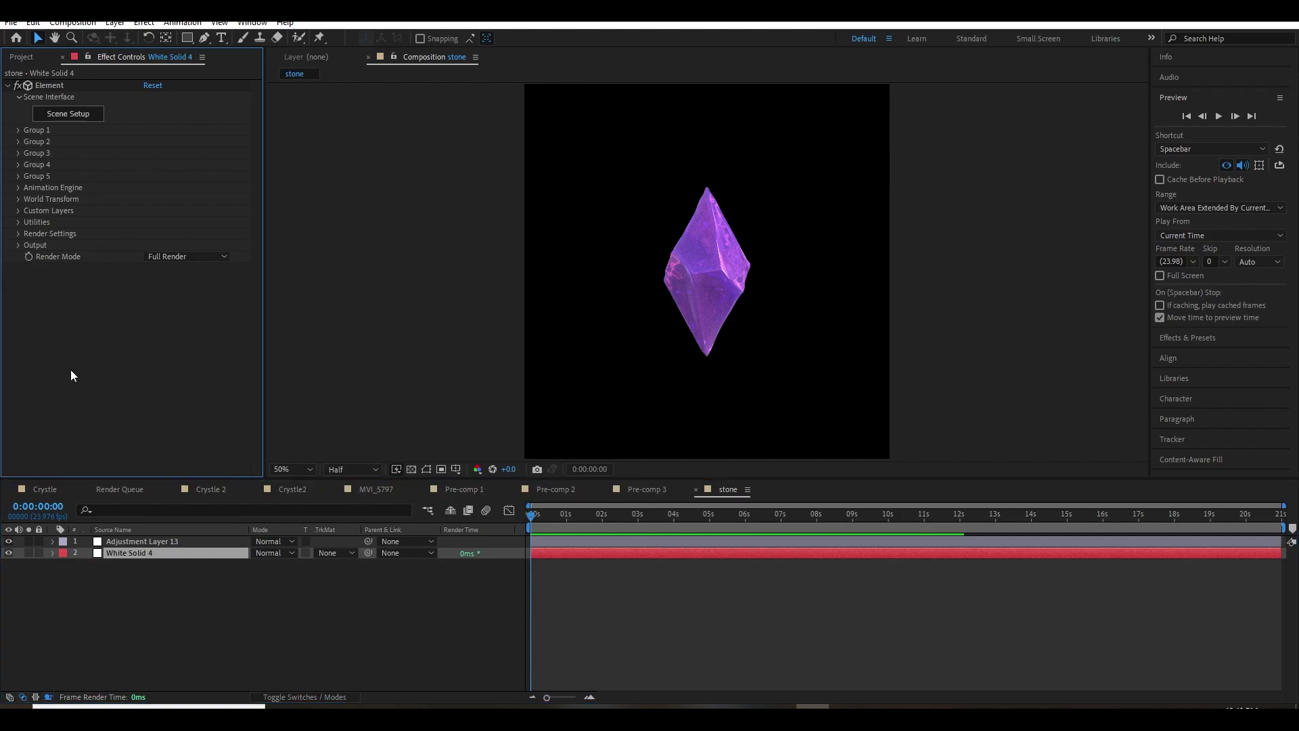
left_click(19, 130)
left_click(31, 187)
left_click(41, 211)
left_click(81, 227)
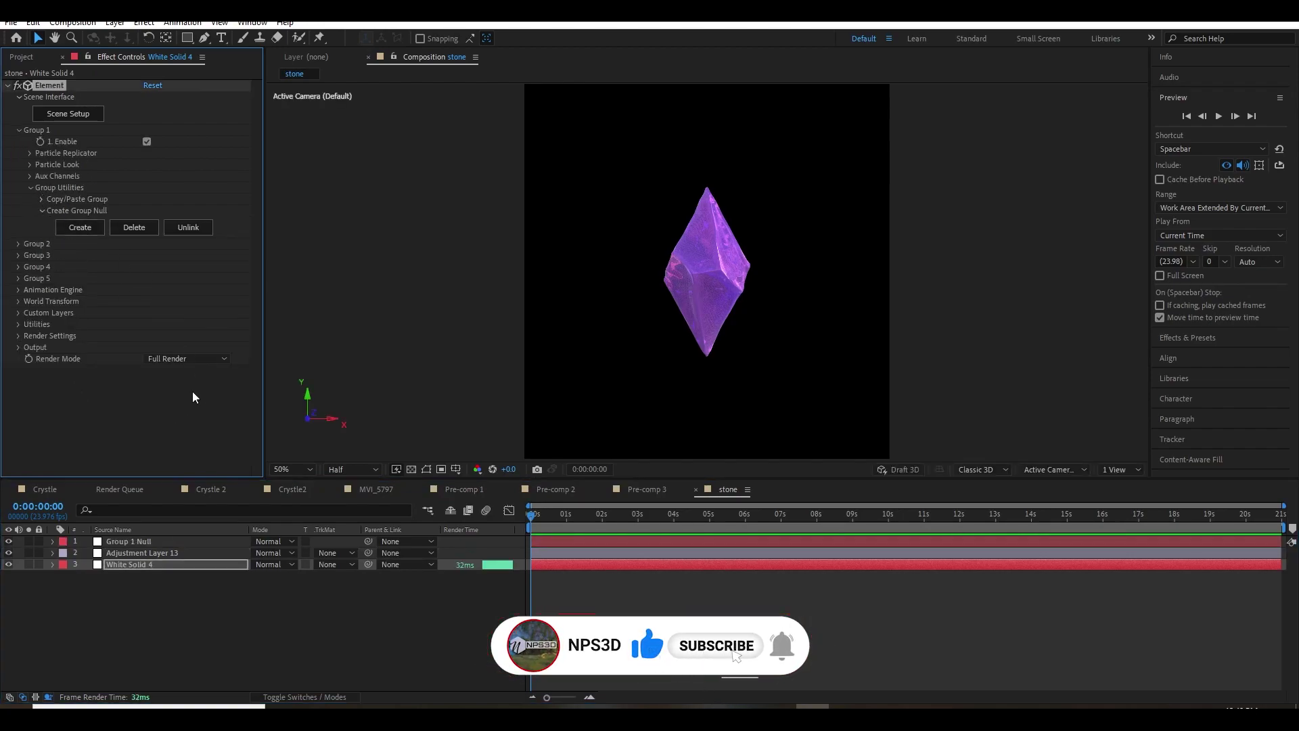
- Reveal the rotation properties of Group 1 Null and end the work area at 4 seconds
left_click(153, 540)
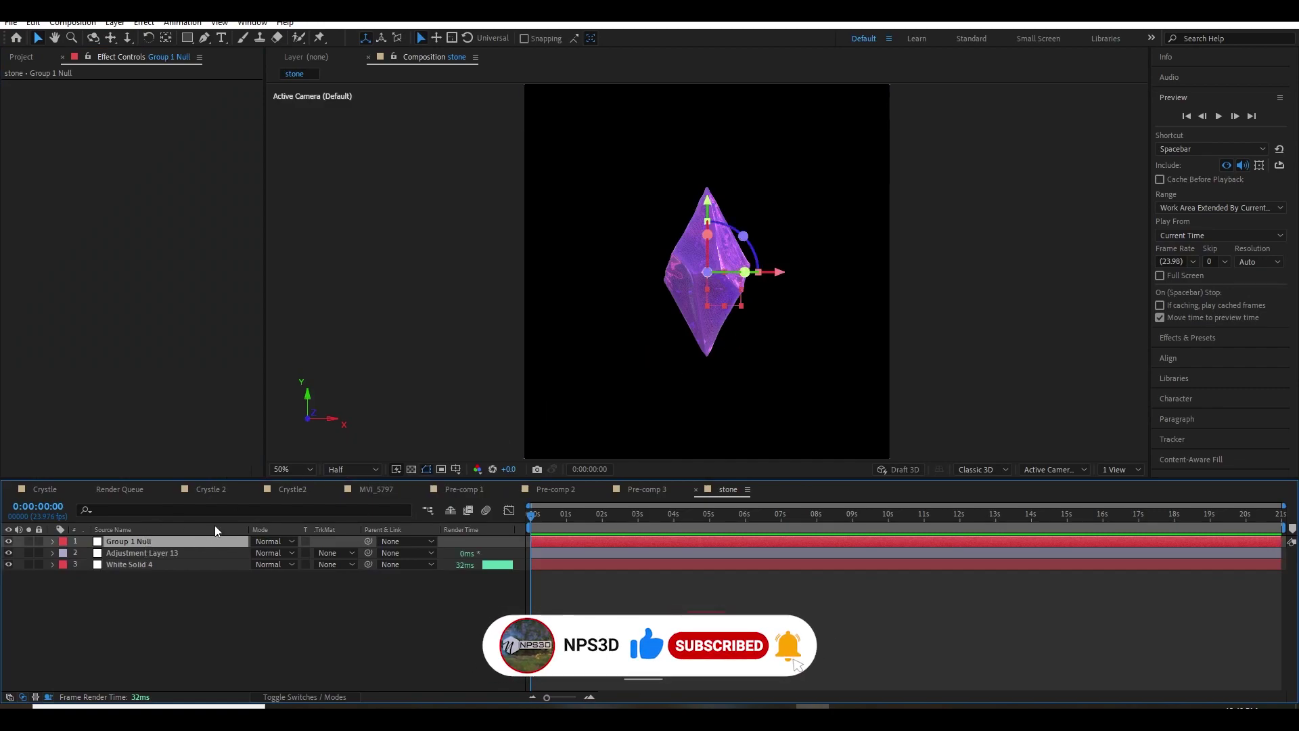
key("r")
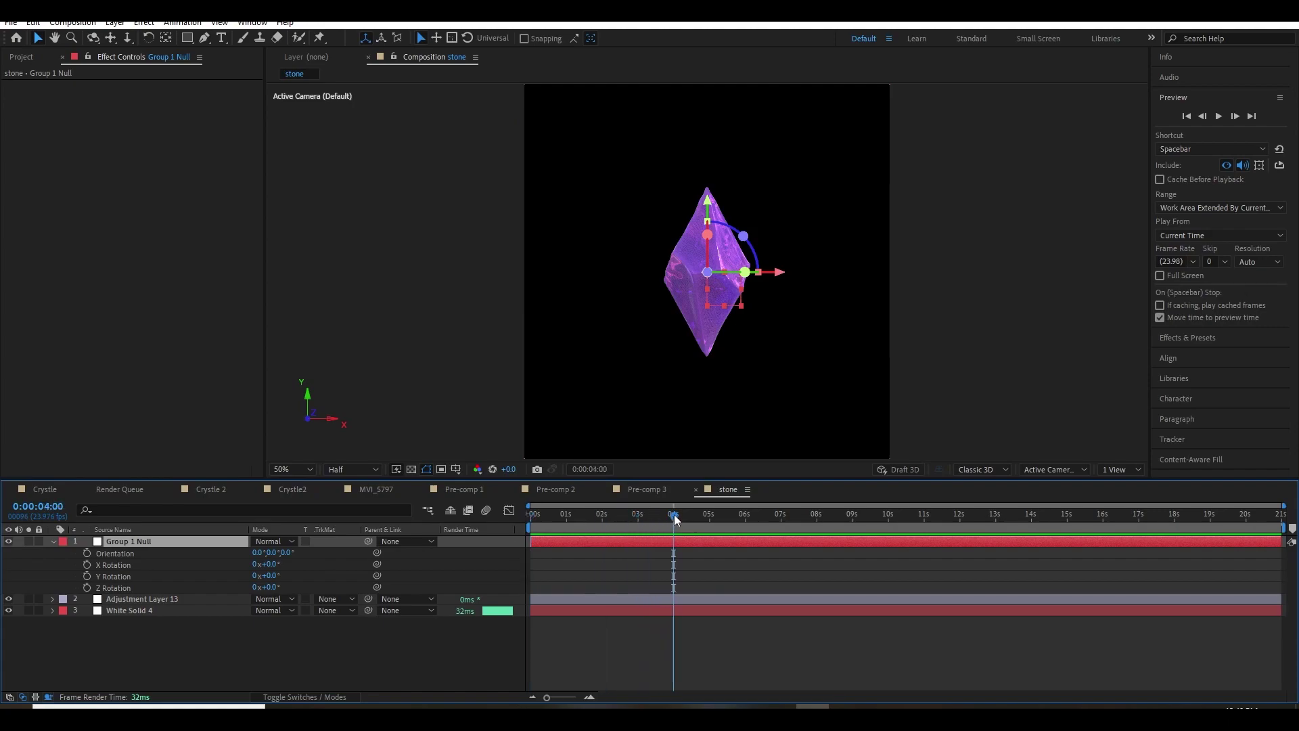
key("n")
key("Home")
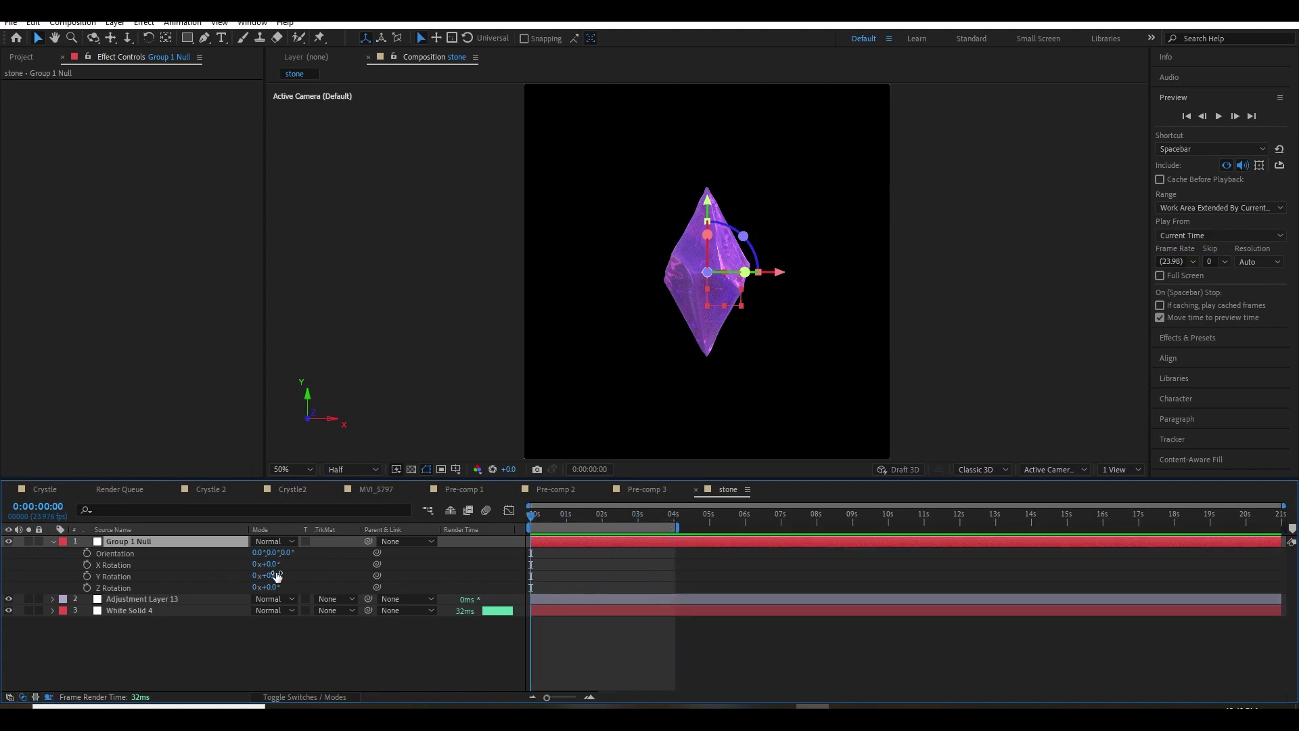
- Keyframe Group 1 Null's Y Rotation at the start and give it one full turn at 4 seconds
left_click(87, 575)
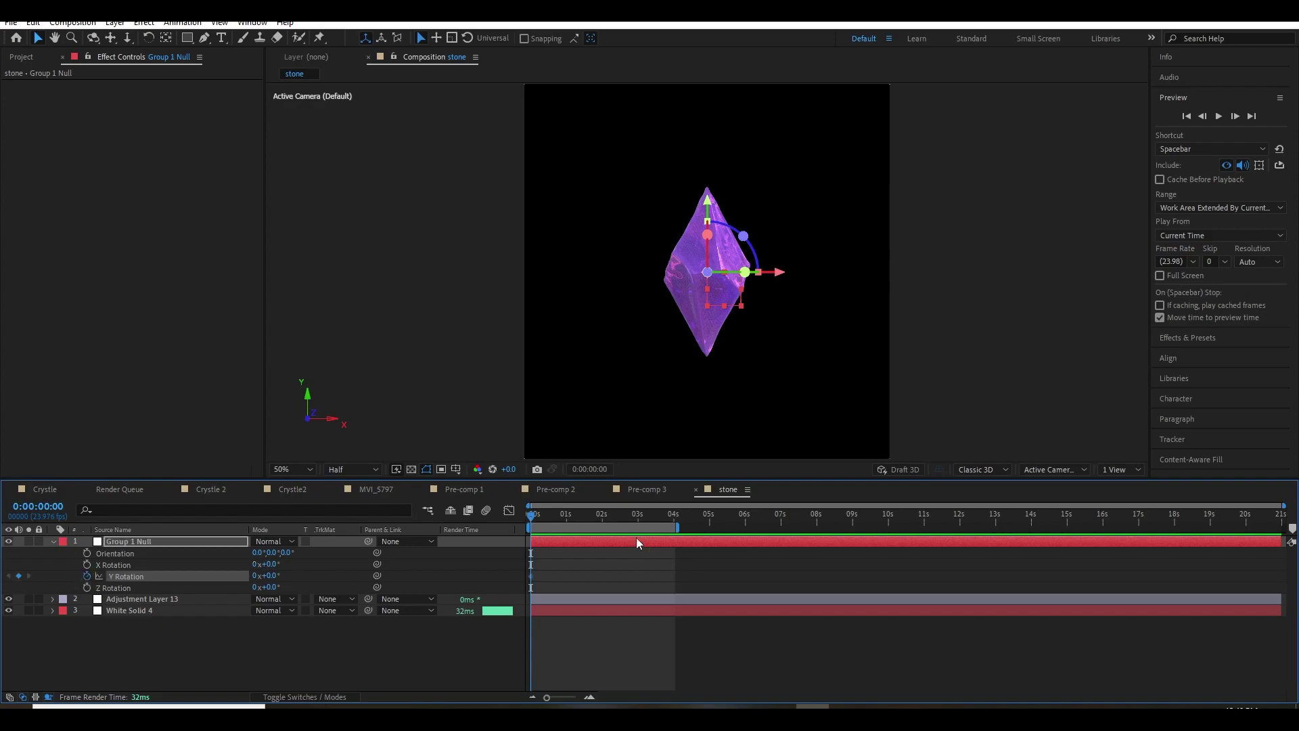
left_click_drag(654, 521, 673, 521)
left_click(251, 575)
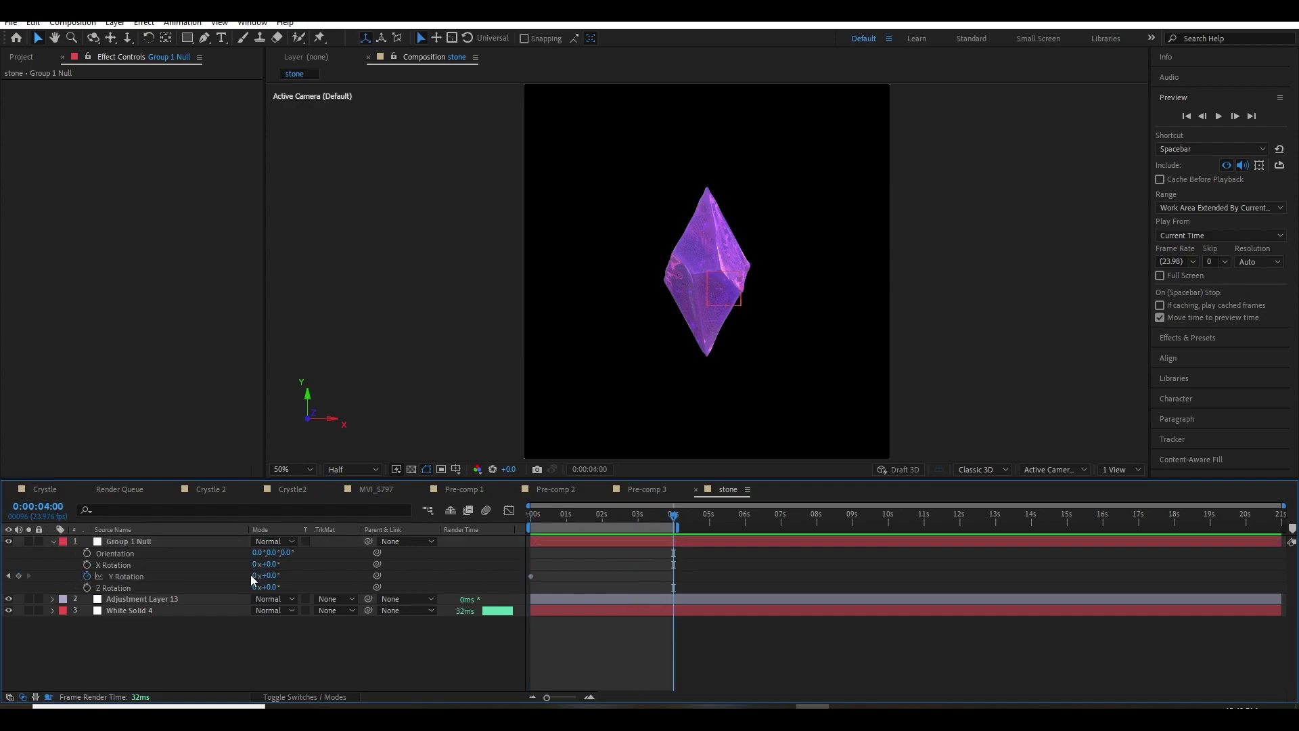
- Play back the rotation from the start and inspect the crystal at 100% magnification near 0:00:03:15
key("Home")
key("space")
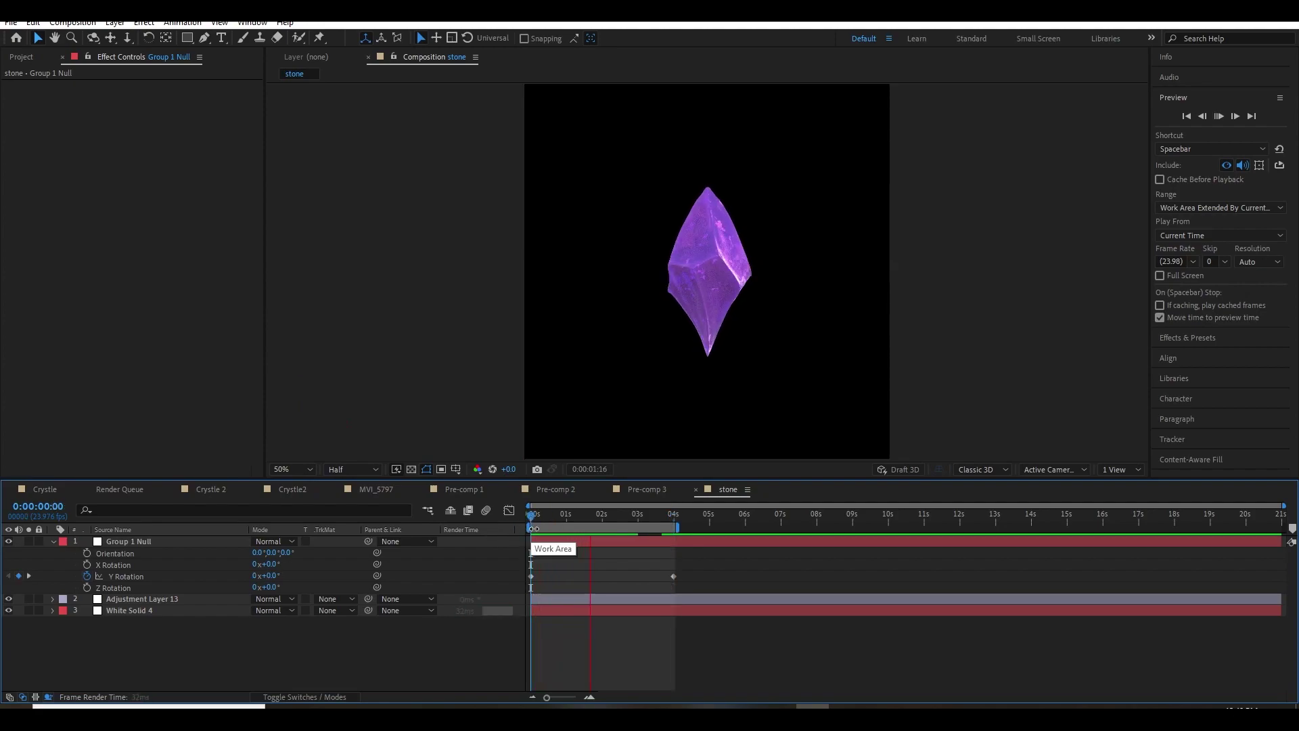
left_click(661, 514)
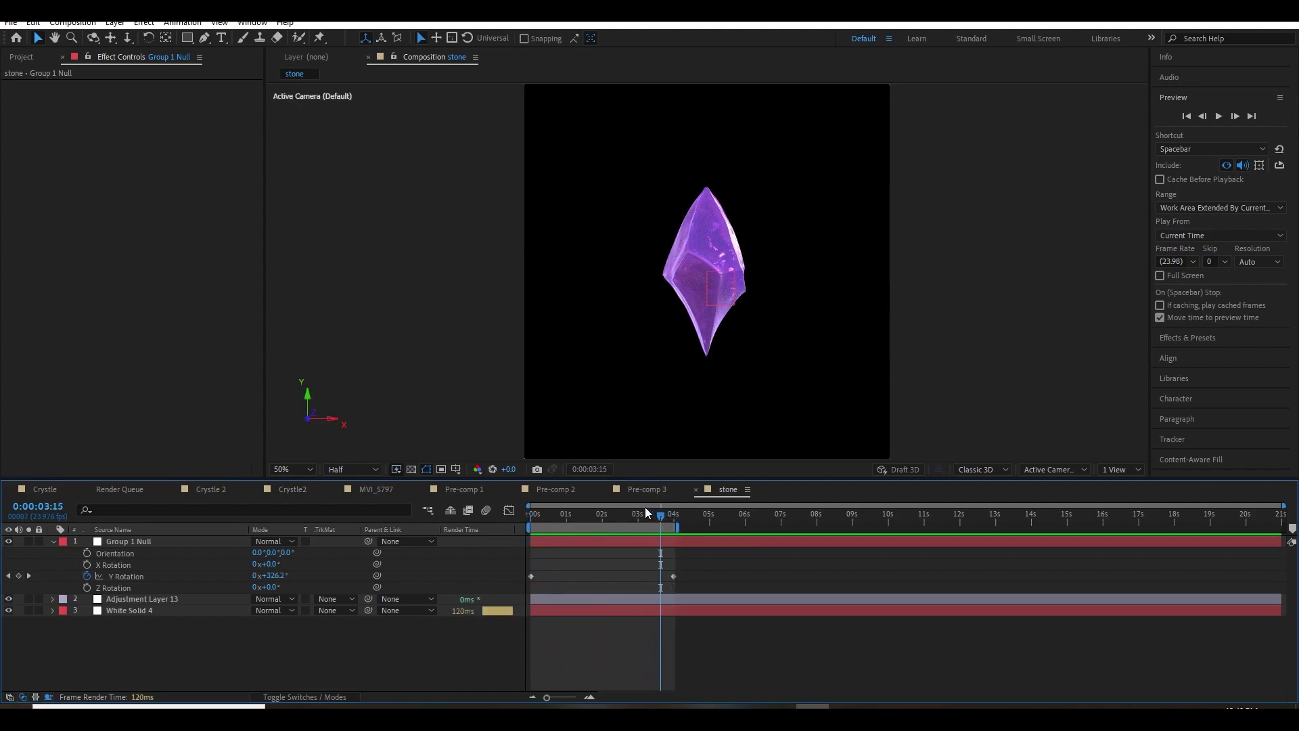
left_click(306, 469)
left_click(311, 245)
left_click(292, 469)
left_click(299, 241)
scroll(694, 342, "up", 2)
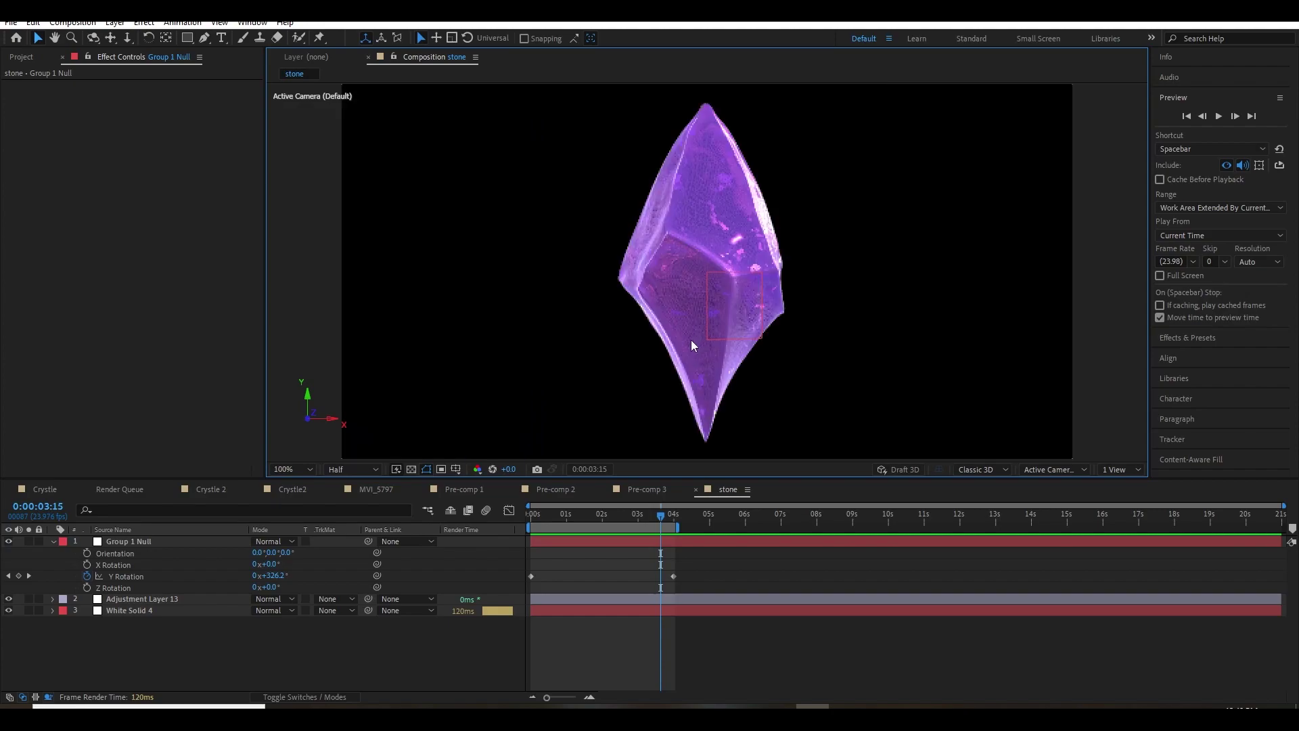
- Collapse Group 1 Null's properties and rename the White Solid 4 layer as E3d
left_click(53, 540)
left_click(112, 563)
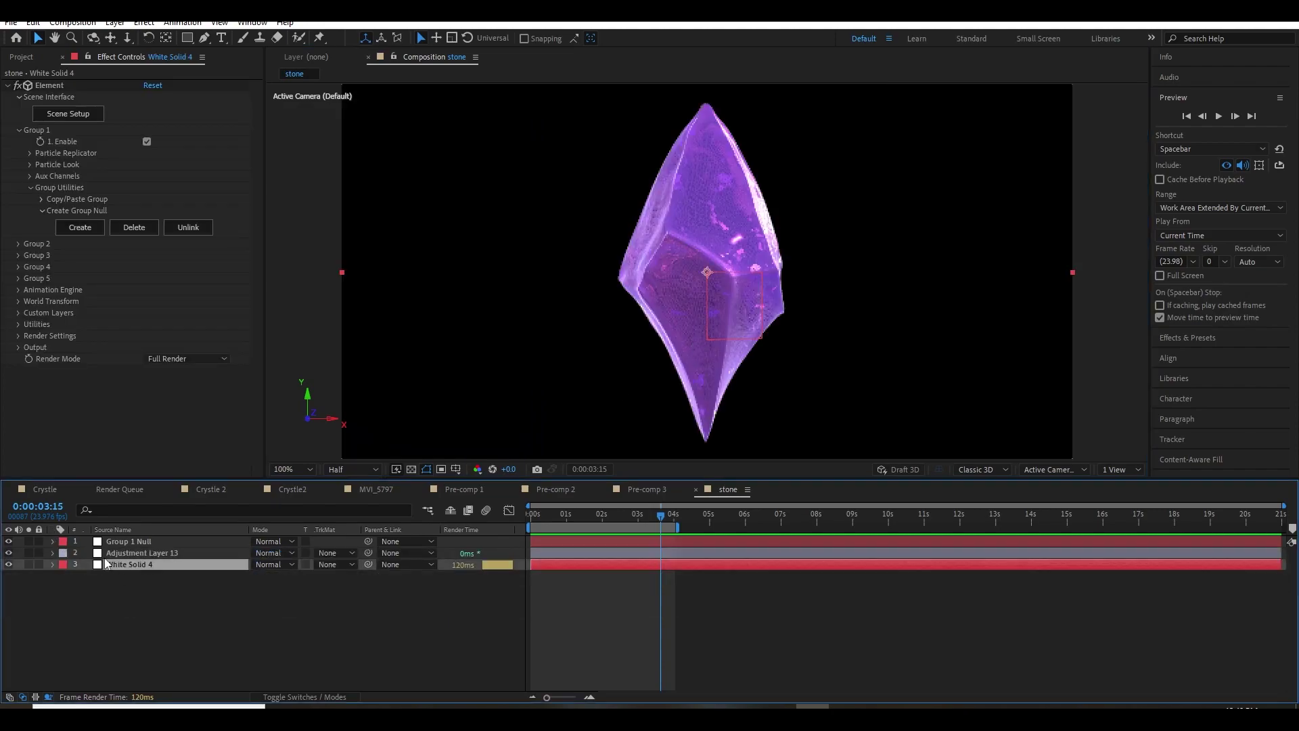
double_click(141, 565)
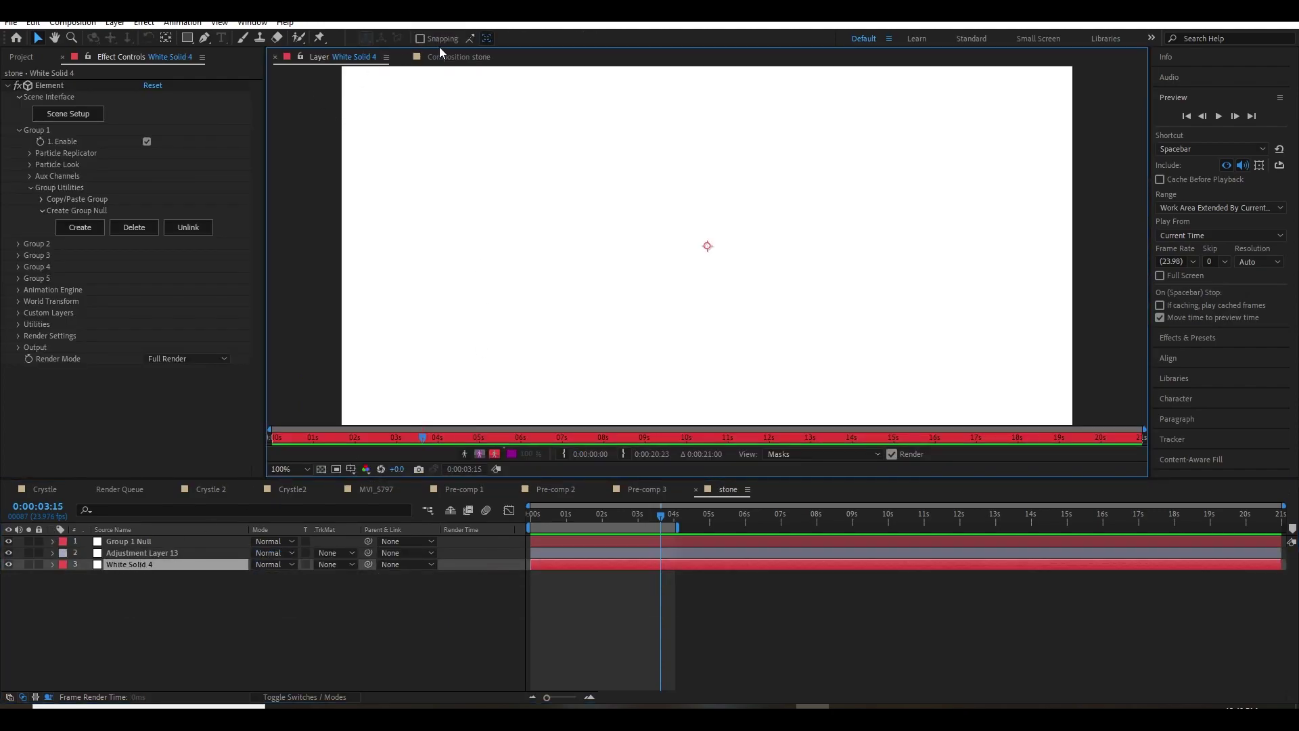
left_click(441, 55)
double_click(153, 564)
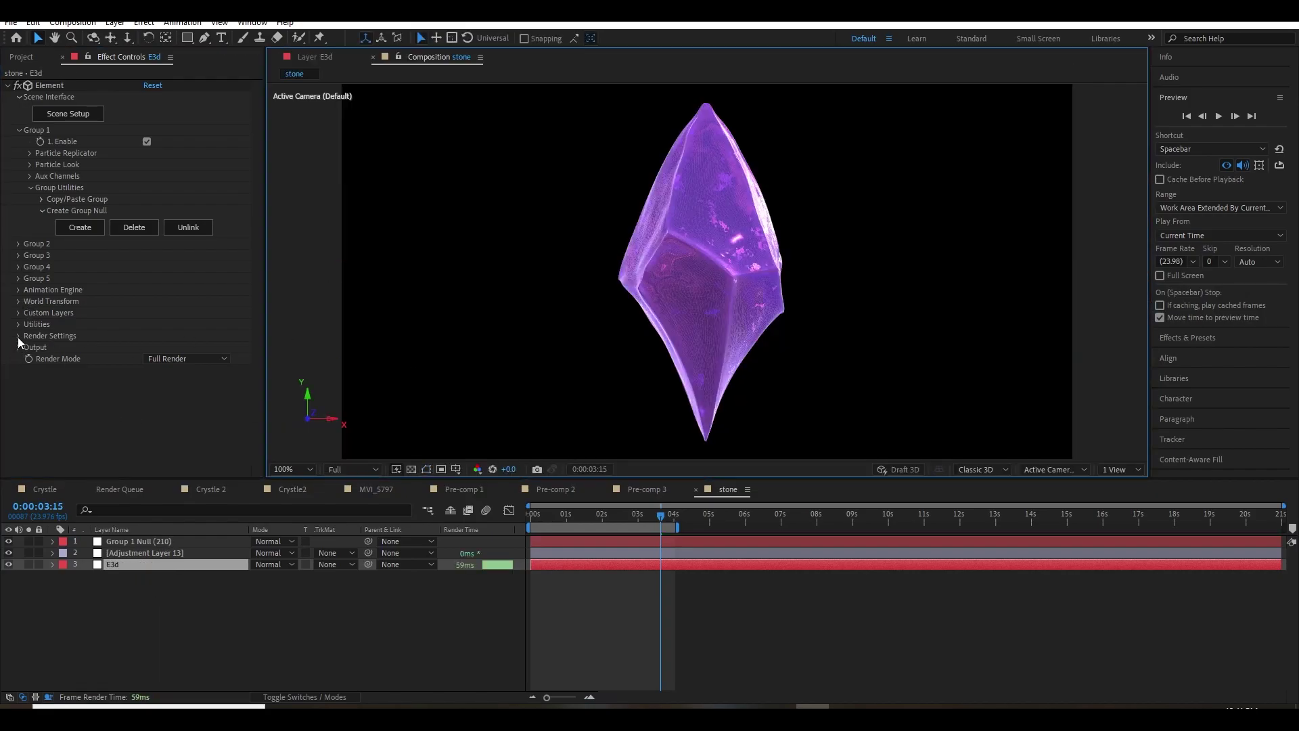
- Set the Element effect's physical environment gamma to 1.30 and lighting influence to 25% in its render settings
left_click(18, 336)
left_click(29, 321)
left_click_drag(151, 345, 169, 343)
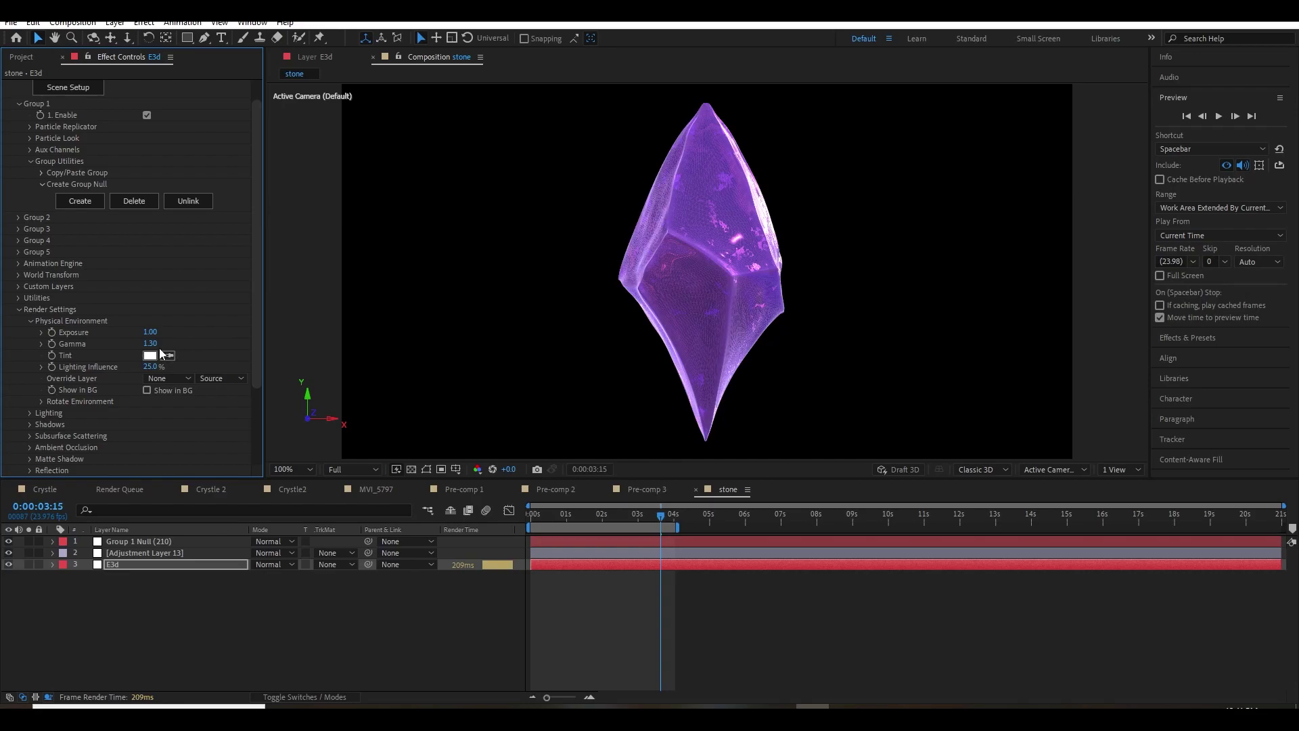
key("ctrl+z")
key("ctrl+shift+z")
left_click_drag(186, 365, 153, 366)
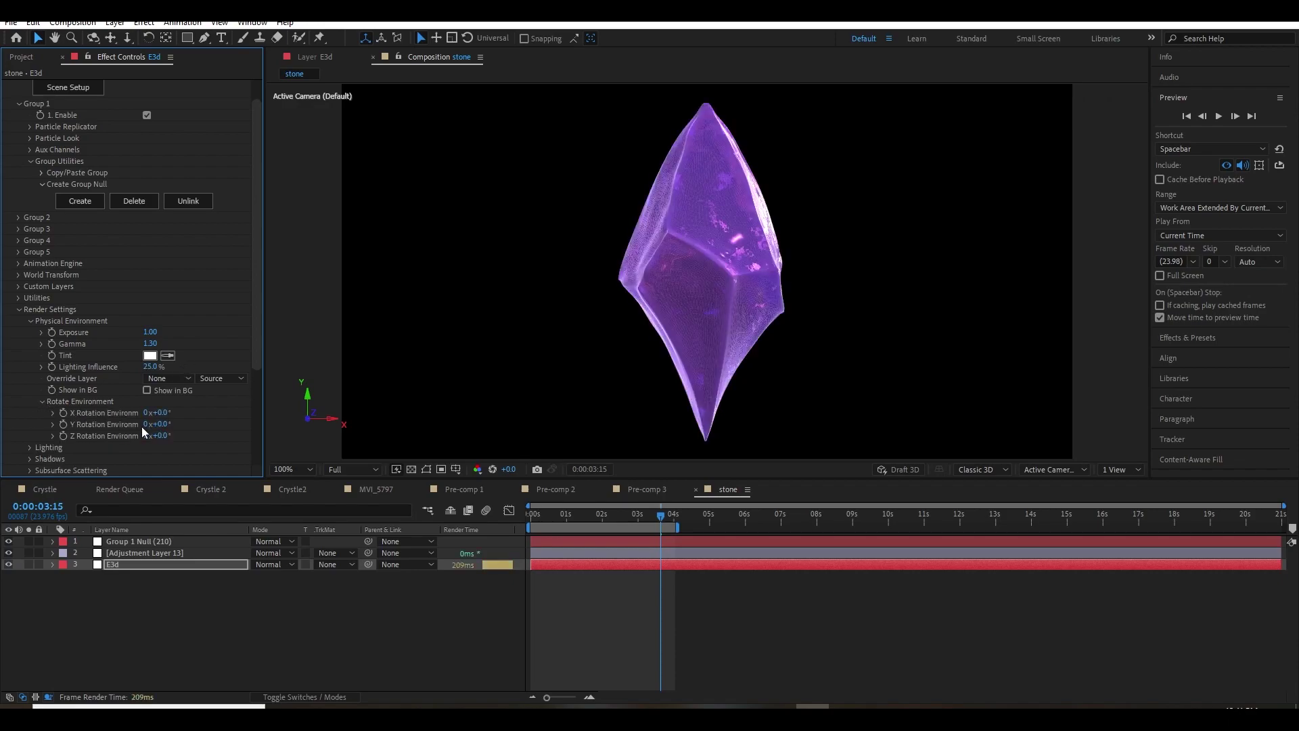
- Set Add Lighting to Cinema in the Element effect's lighting settings and collapse the render settings
left_click(30, 447)
scroll(76, 426, "down", 1)
left_click(159, 458)
left_click(189, 345)
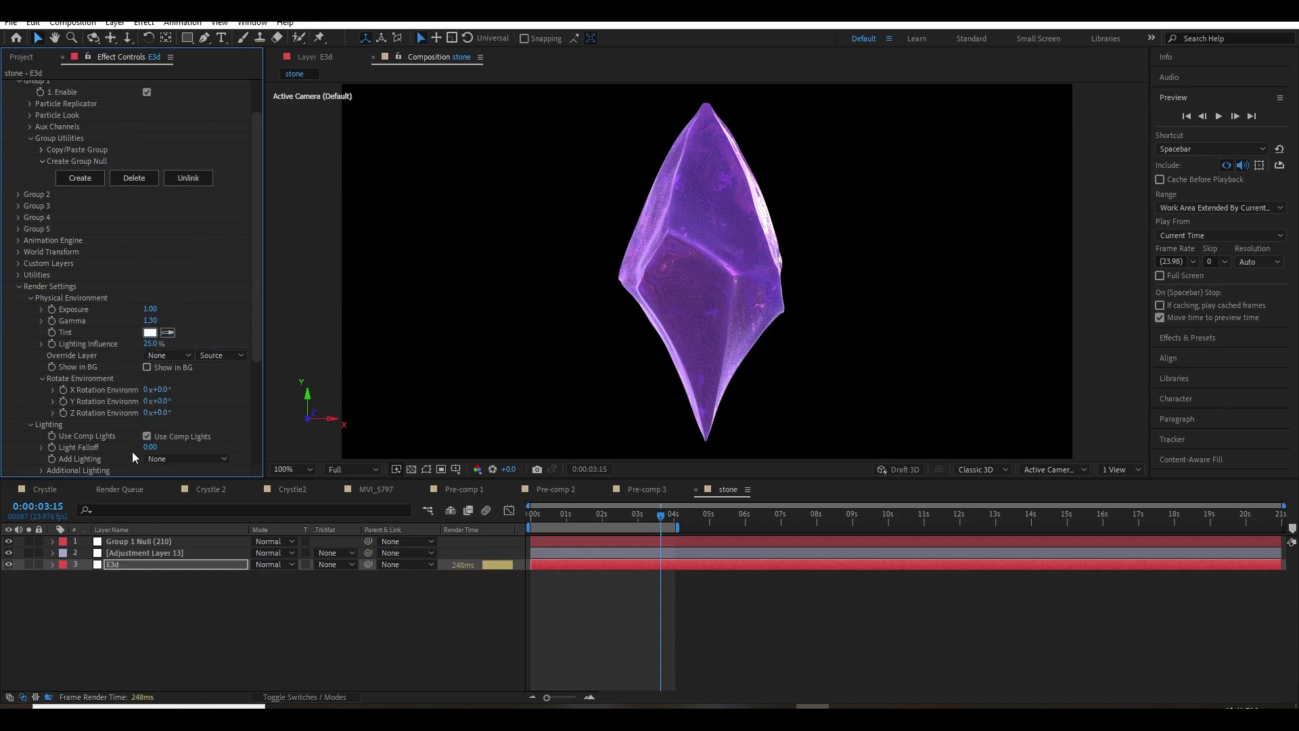
left_click(157, 458)
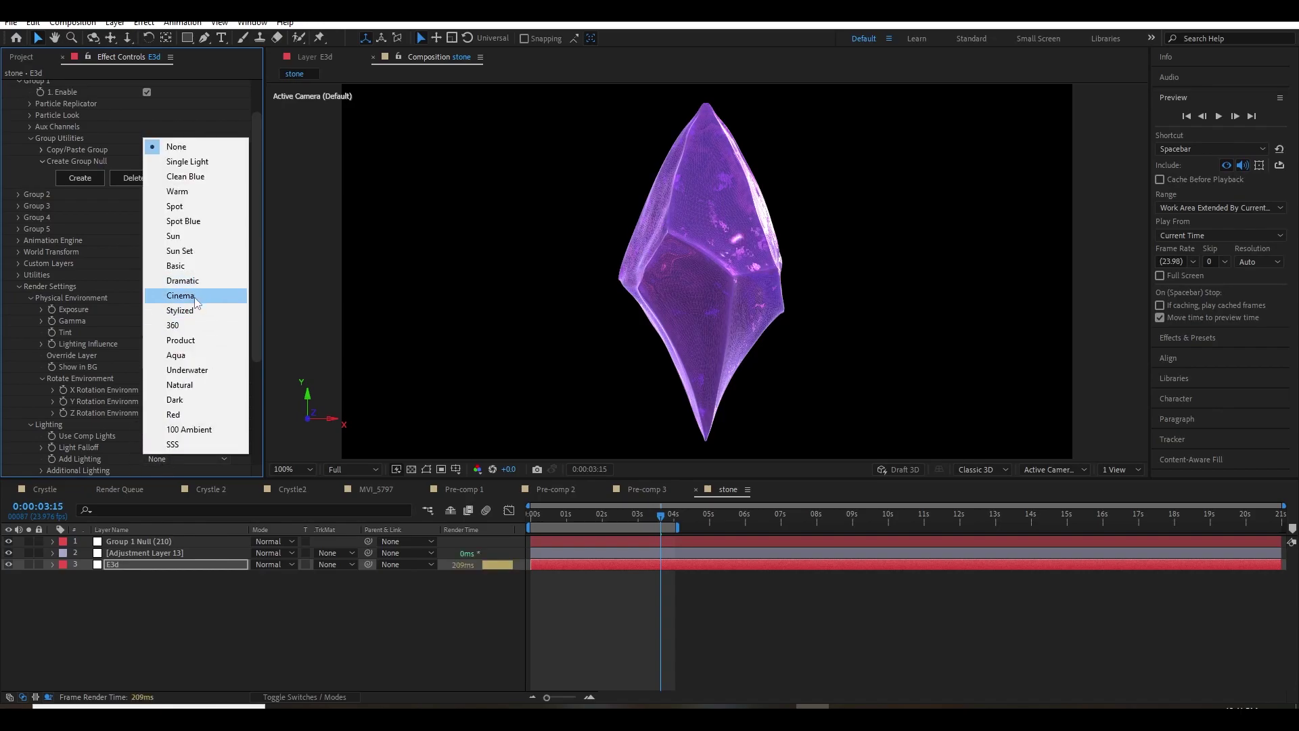
left_click(194, 297)
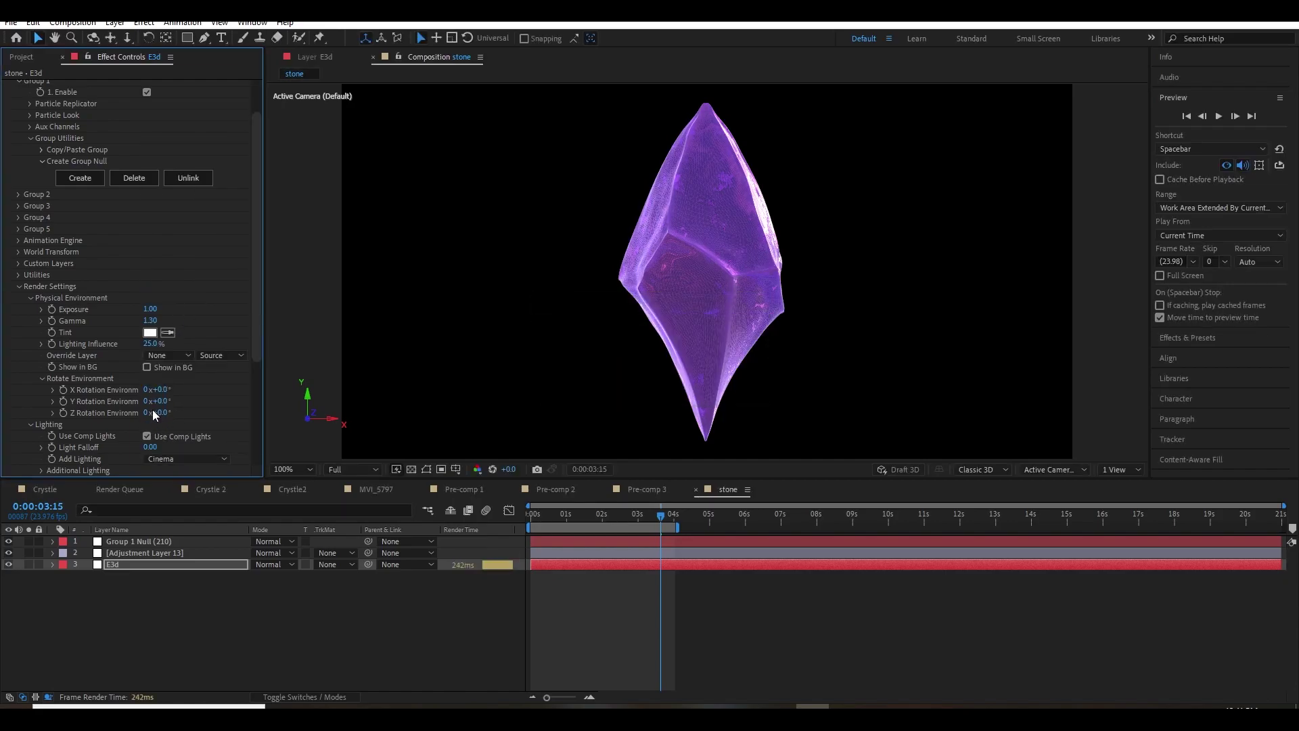
scroll(149, 408, "down", 5)
left_click(18, 141)
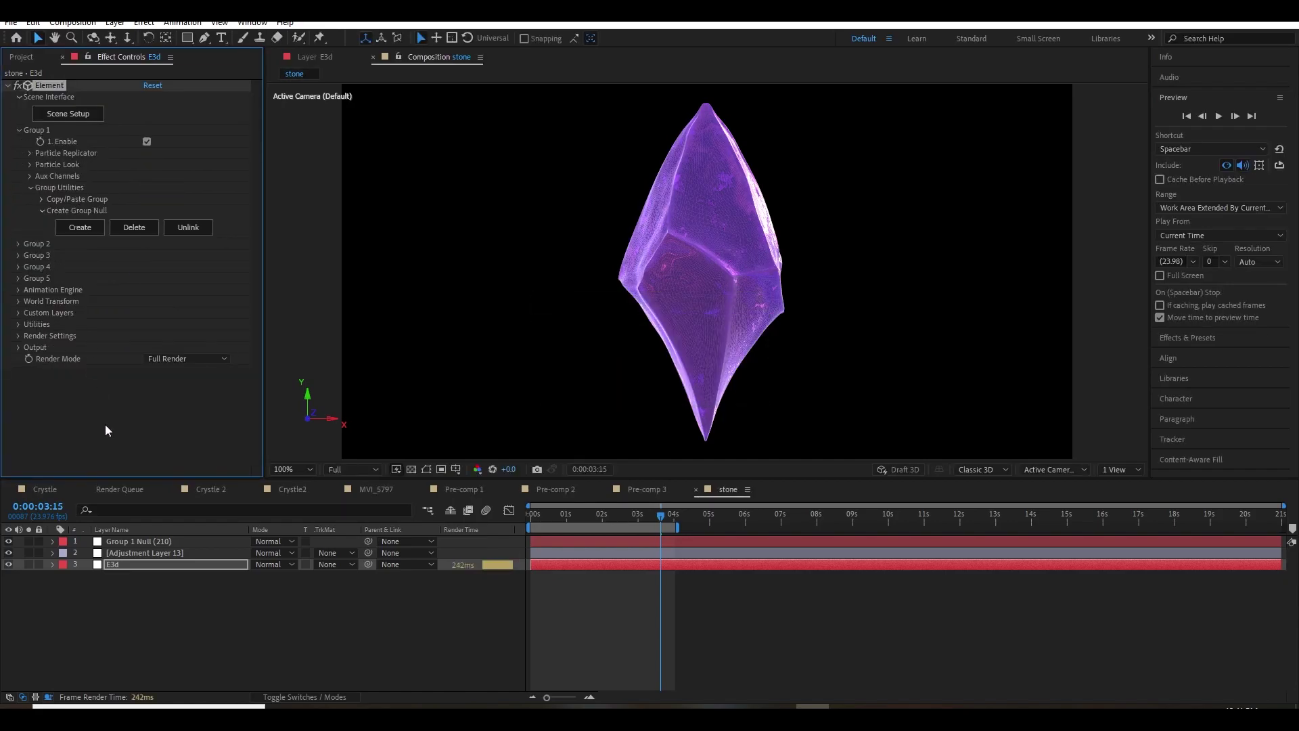
- Apply the Deep Glow effect to the E3d layer with an input threshold of 61%
key("ctrl+space")
type("deep")
key("Return")
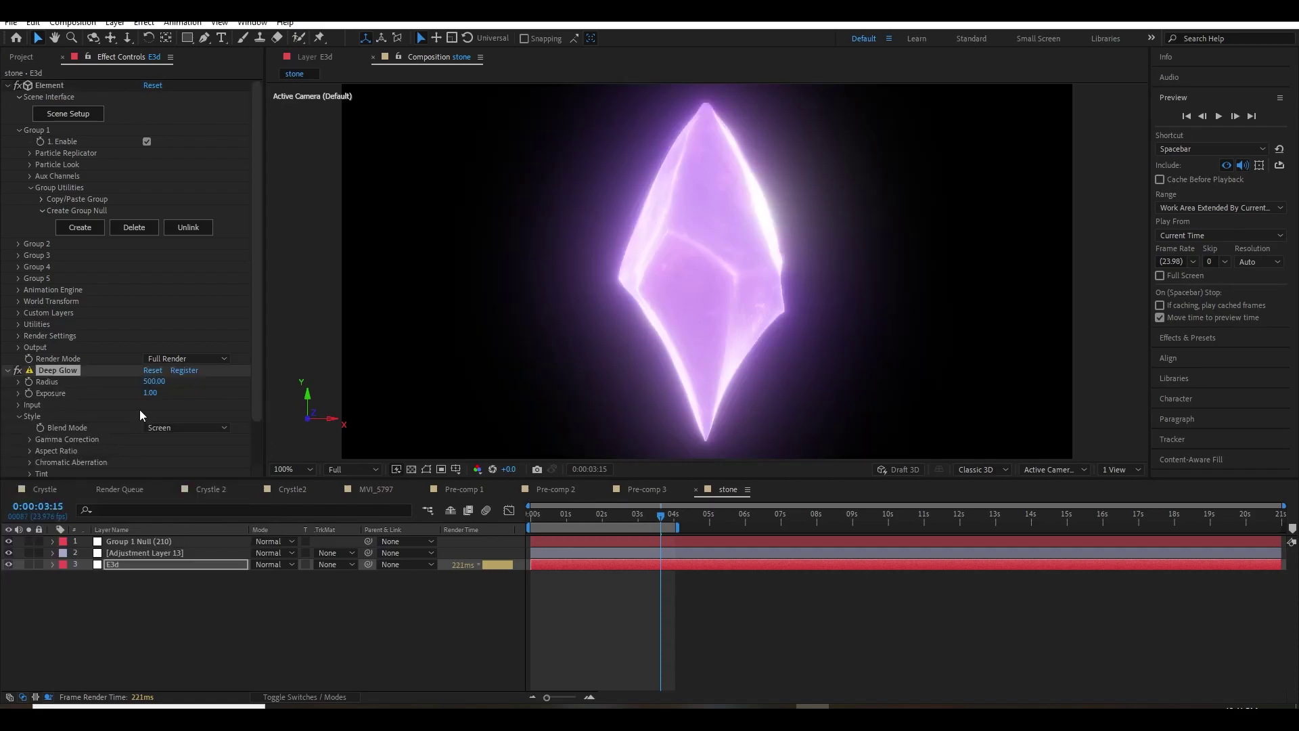
left_click(16, 405)
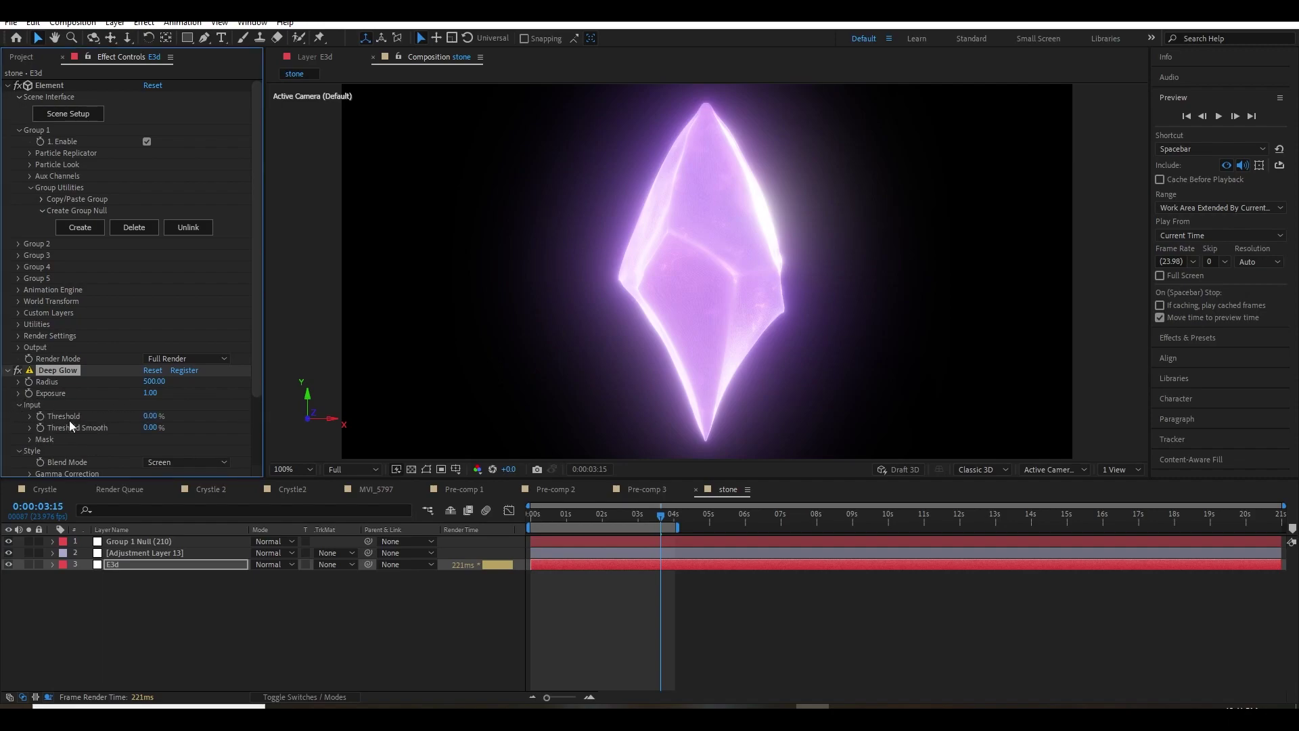
left_click_drag(167, 415, 192, 411)
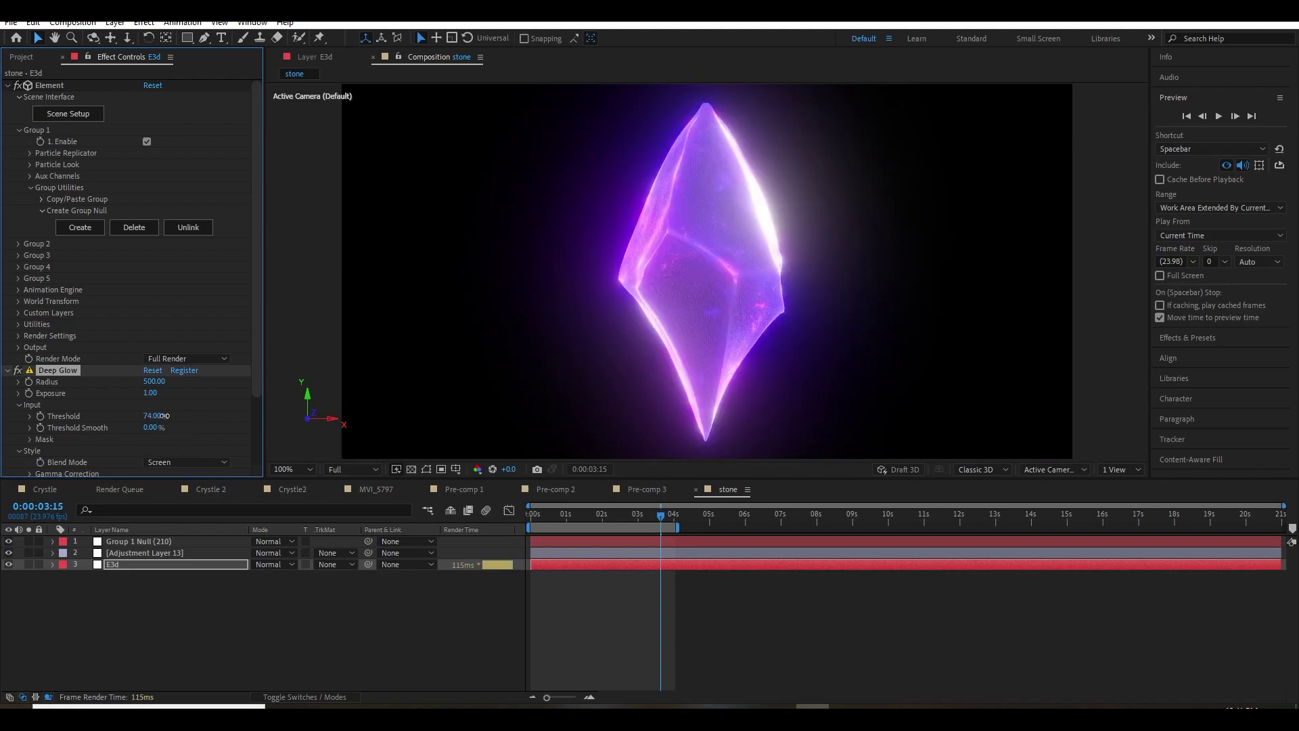
left_click_drag(164, 415, 171, 414)
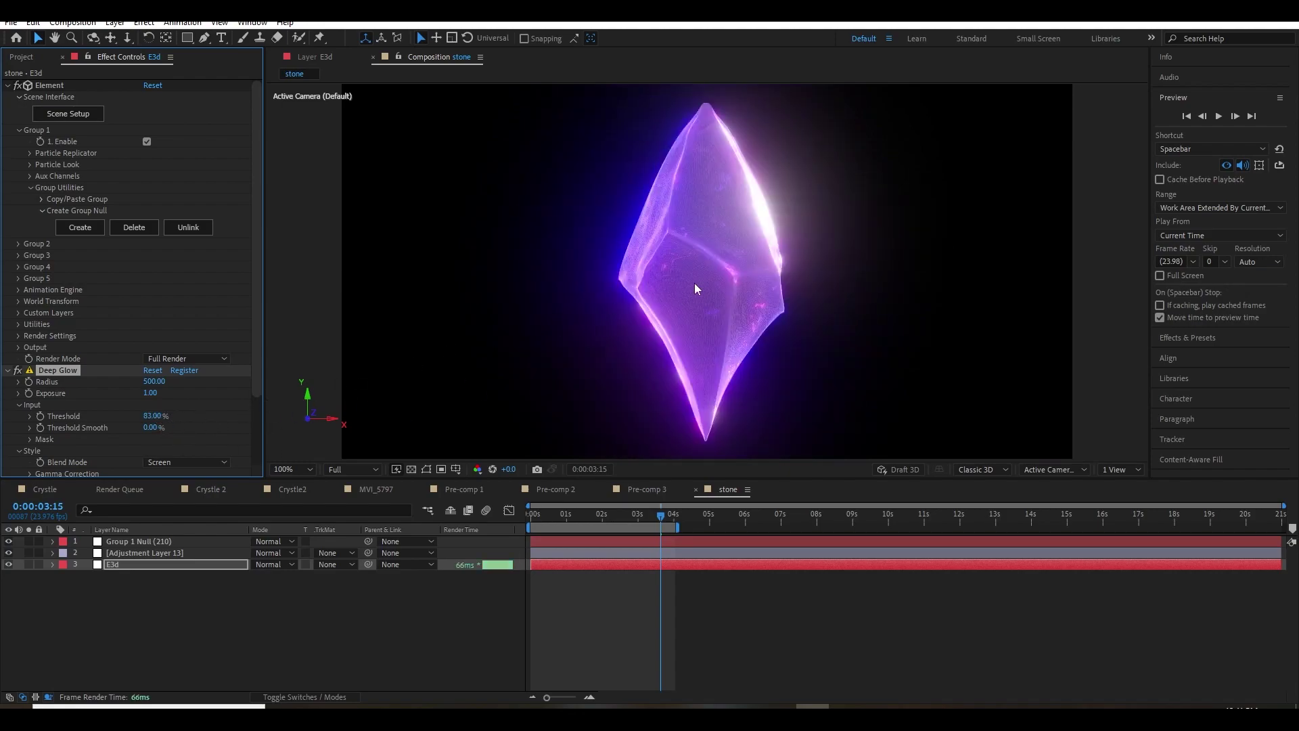
left_click_drag(153, 416, 136, 417)
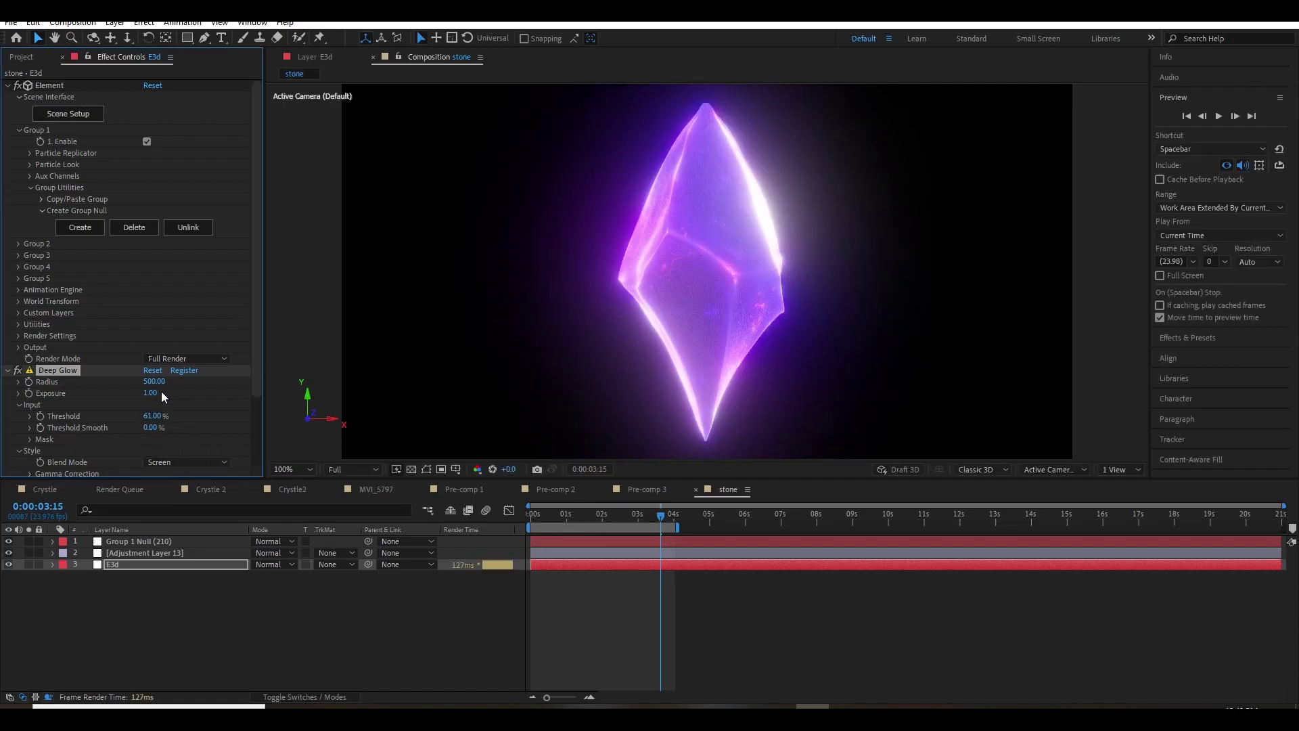
- Set Deep Glow's exposure to 0.53 and radius to 1268, and preview the animation from the start
left_click_drag(149, 392, 677, 388)
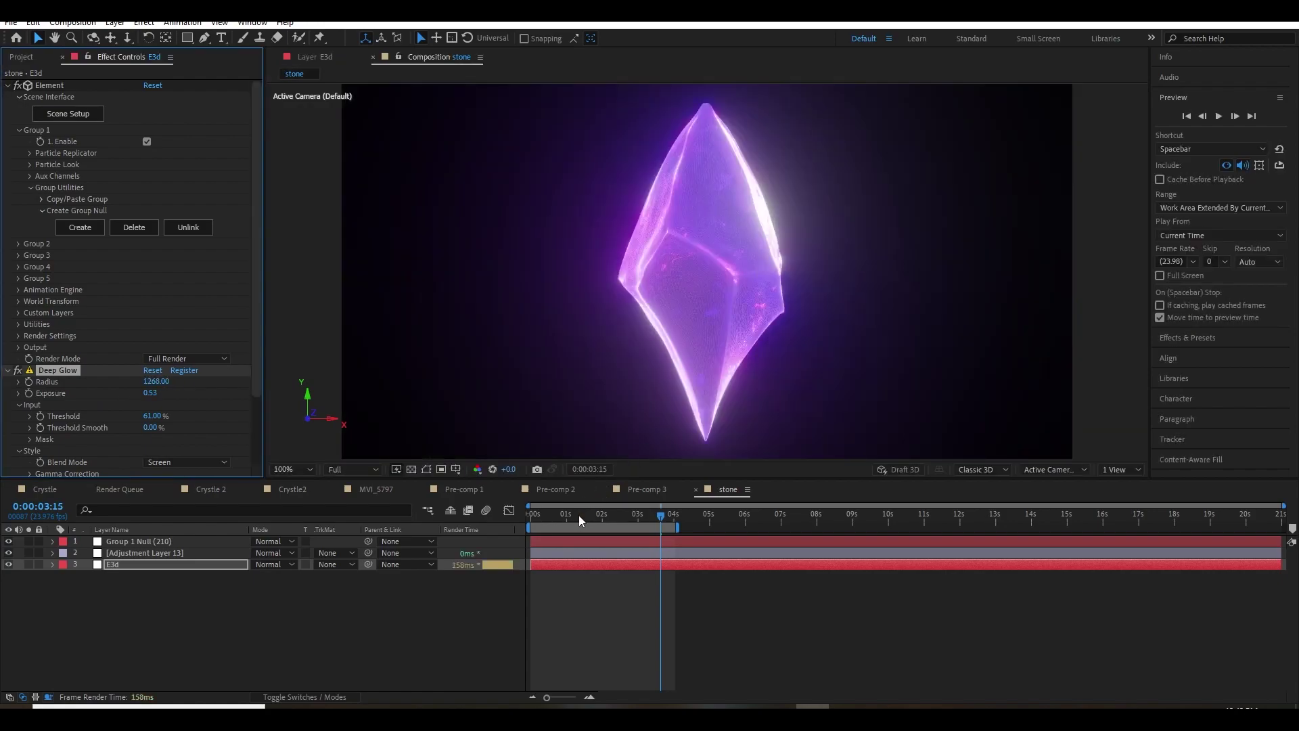
key("Home")
key("space")
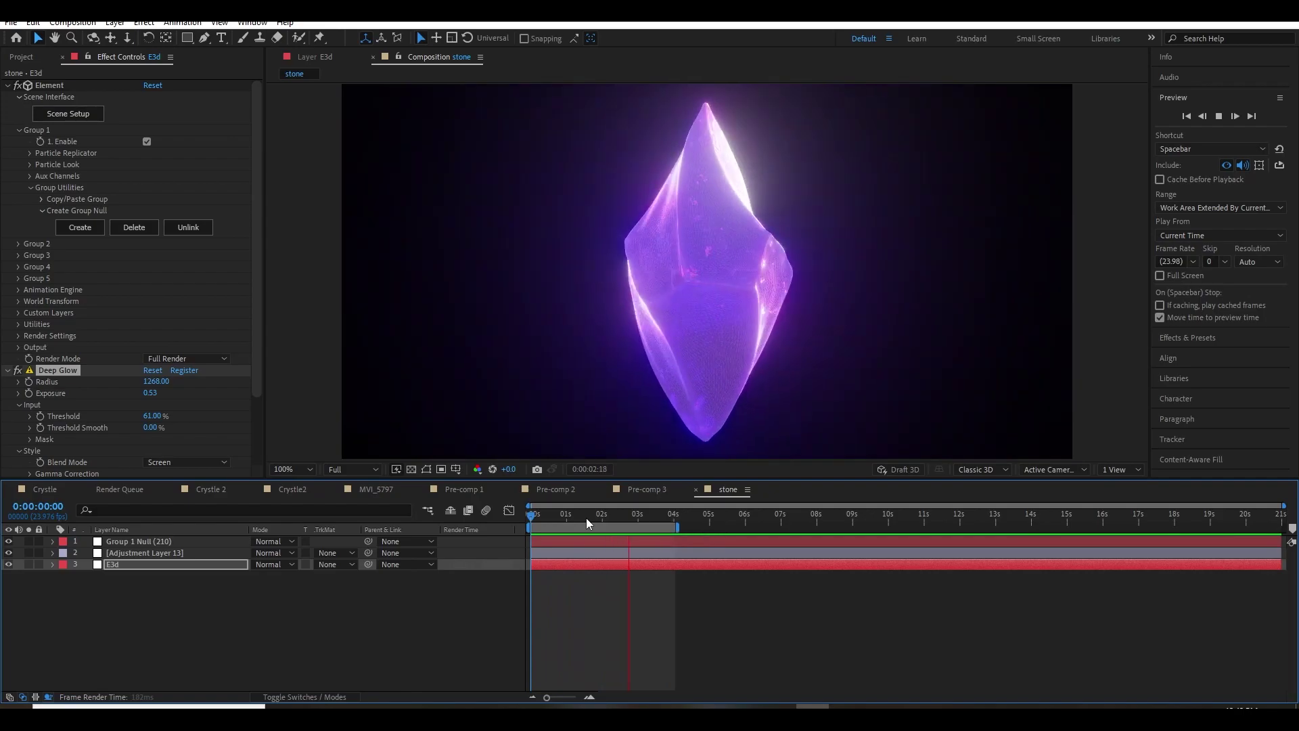
- Add a new adjustment layer and move it to the top of the layer stack
right_click(366, 622)
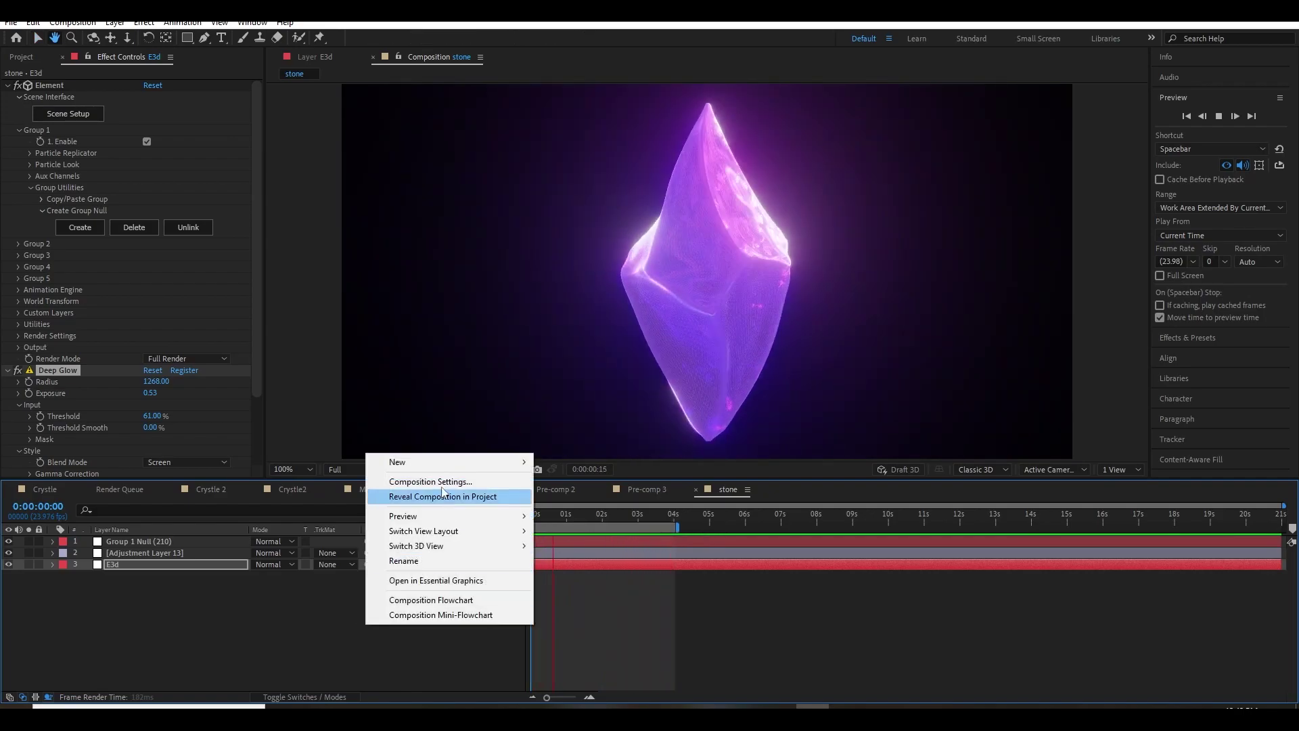
mouse_move(406, 461)
left_click(589, 568)
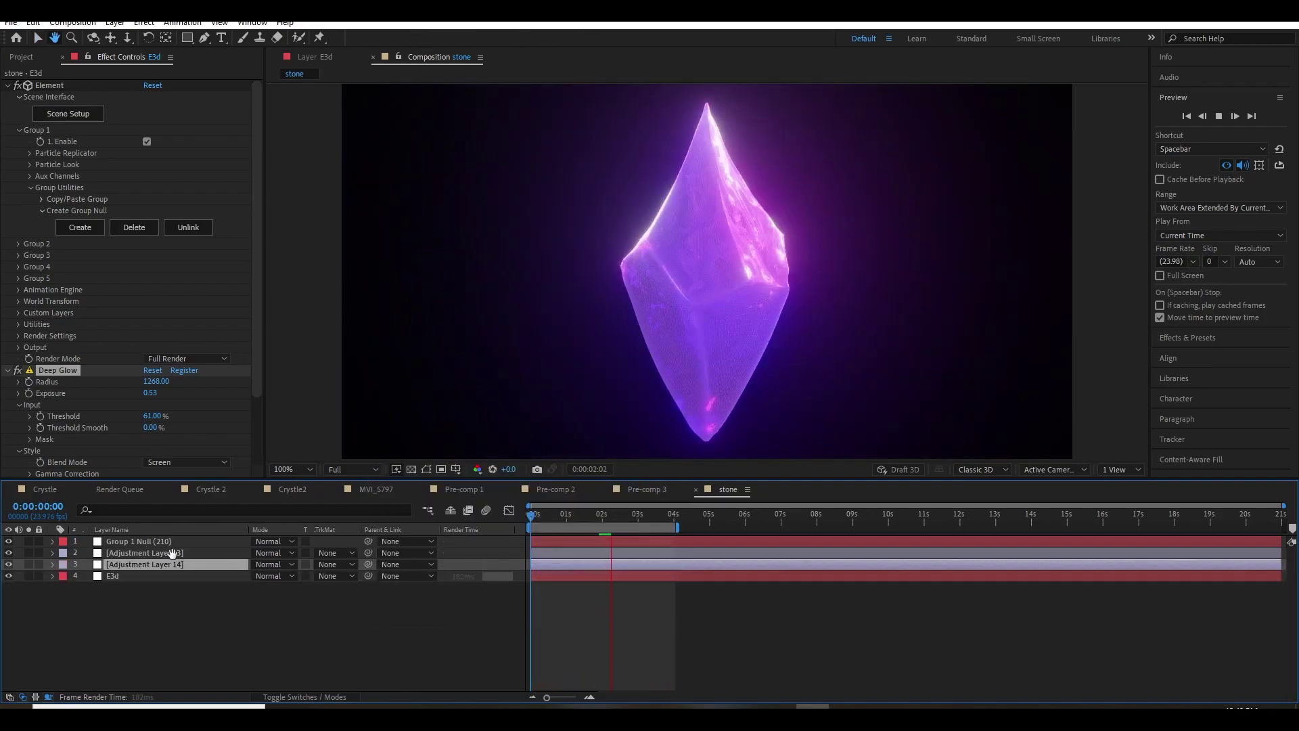
left_click_drag(174, 552, 174, 539)
- Apply the Sharpen effect to the top adjustment layer with a sharpen amount of 25
key("ctrl+space")
type("shar")
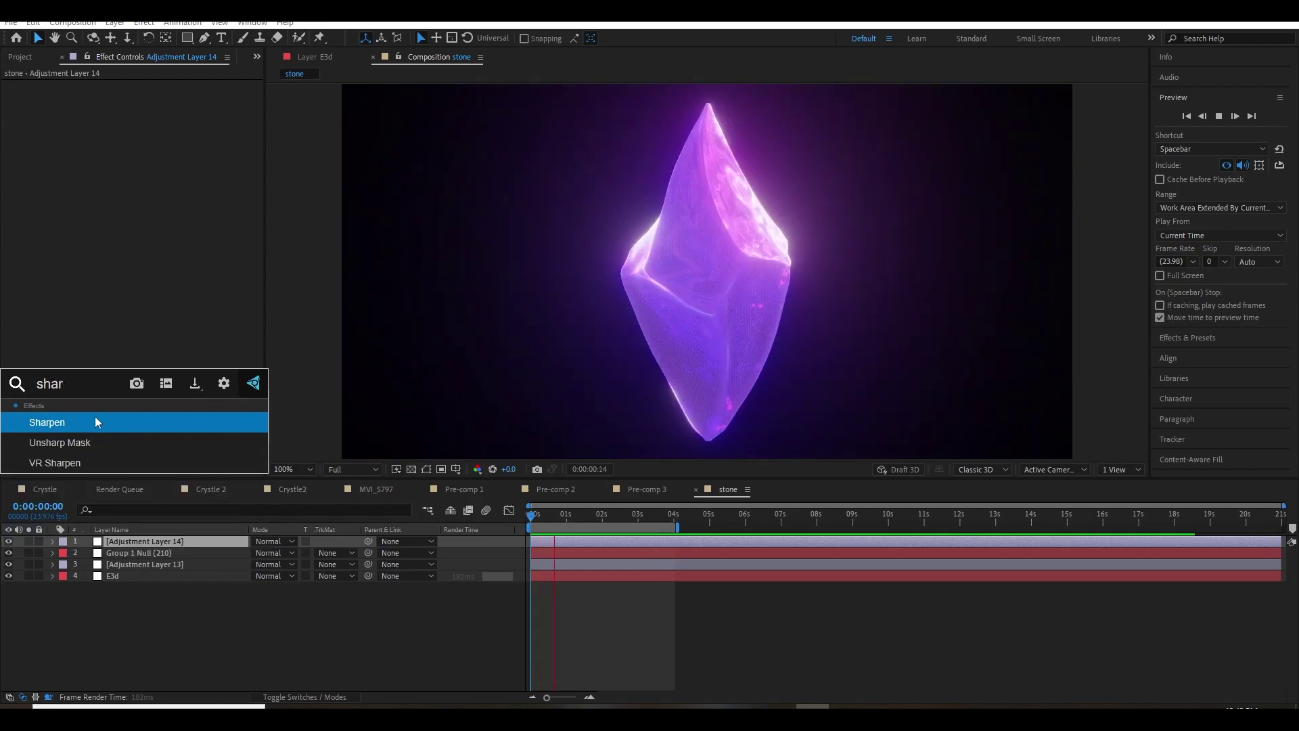
left_click(96, 421)
left_click(151, 96)
type("2")
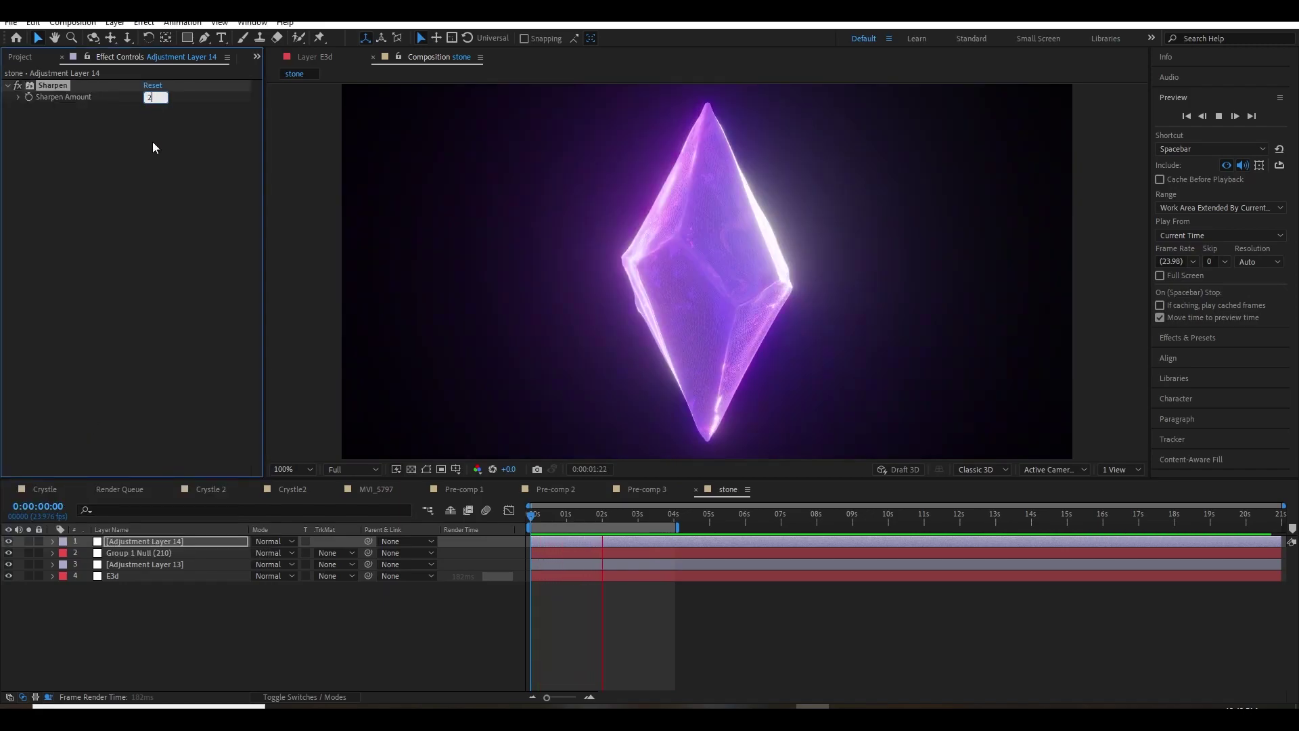
type("5")
key("Return")
- Return the playhead to the start and enable motion blur on the E3d layer
key("ctrl+space")
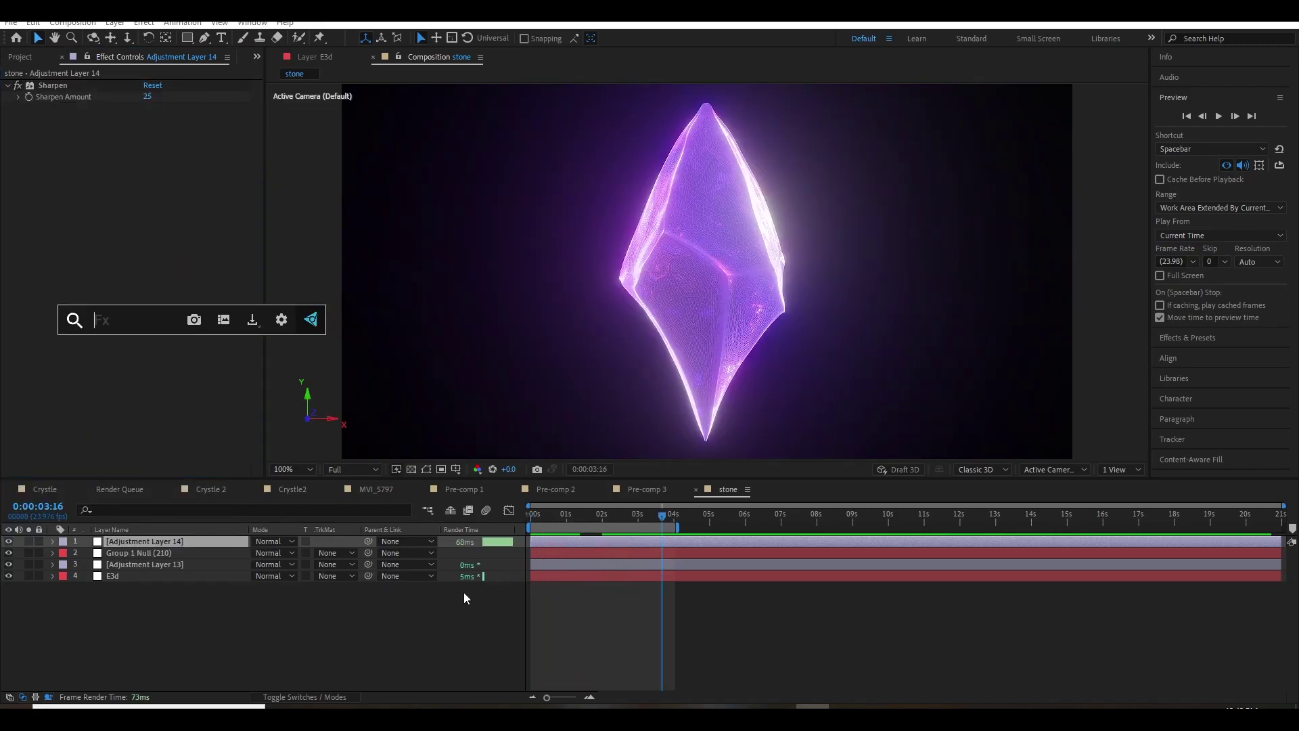
left_click(463, 598)
left_click_drag(578, 520, 516, 530)
key("F4")
left_click(307, 575)
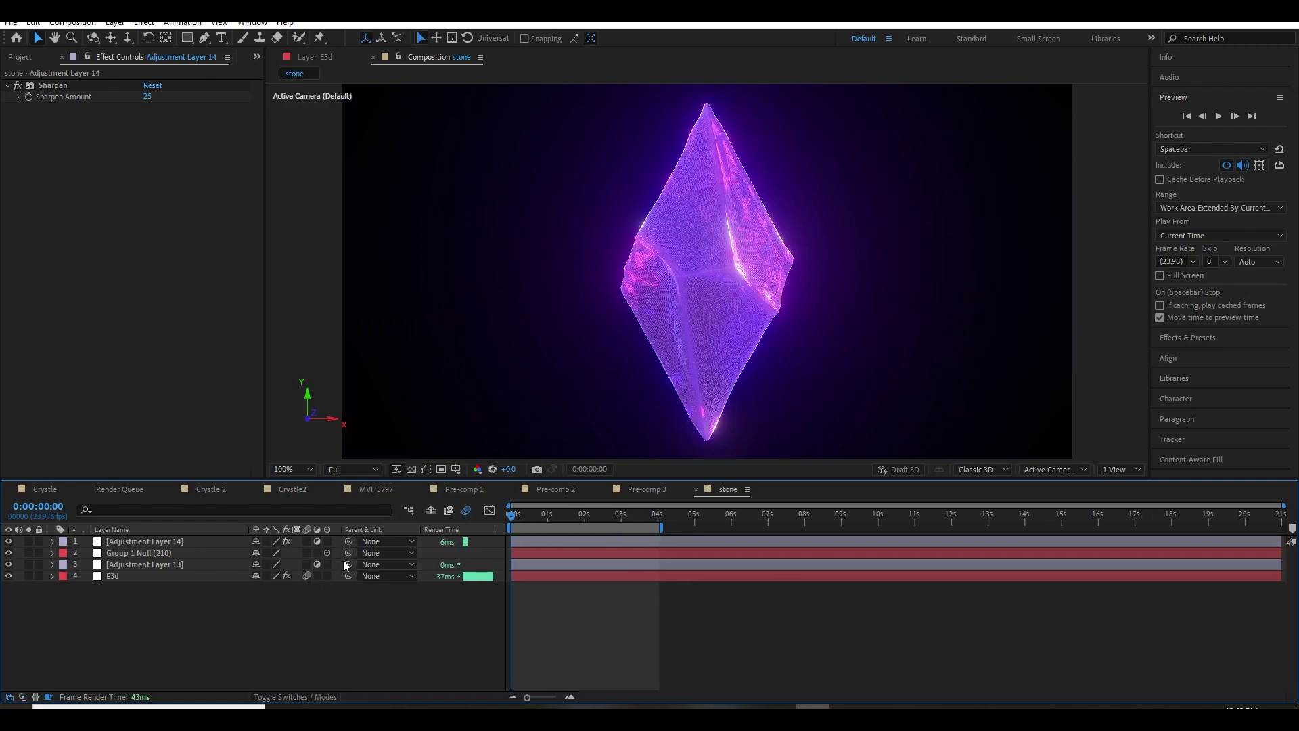